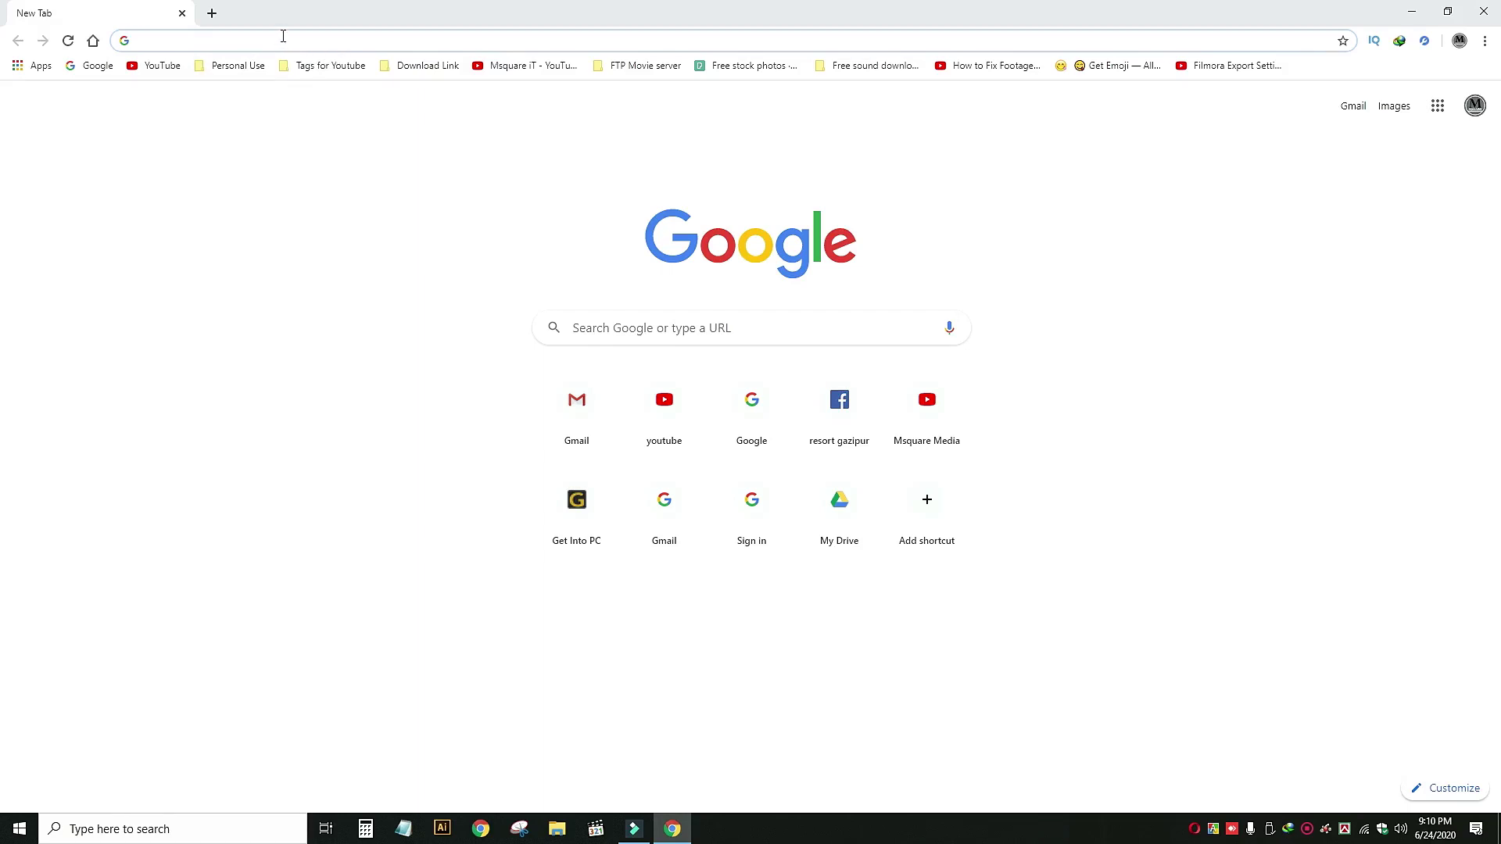
Load the router's login page at 192.168.0.1 in Chrome.
{"action": "type", "text": "192.168.0.1"}
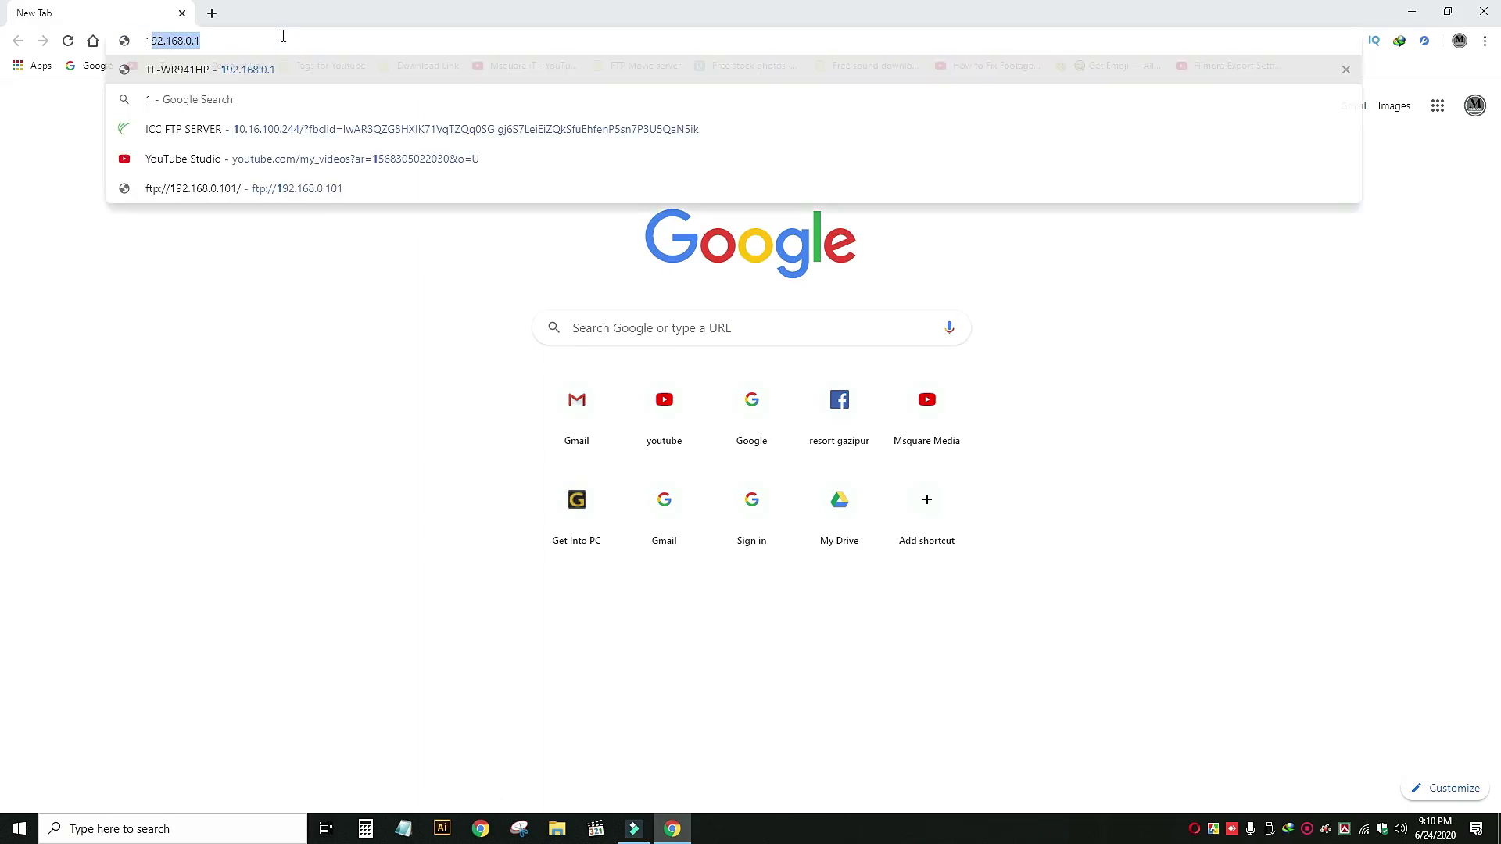
{"action": "key", "text": "Return"}
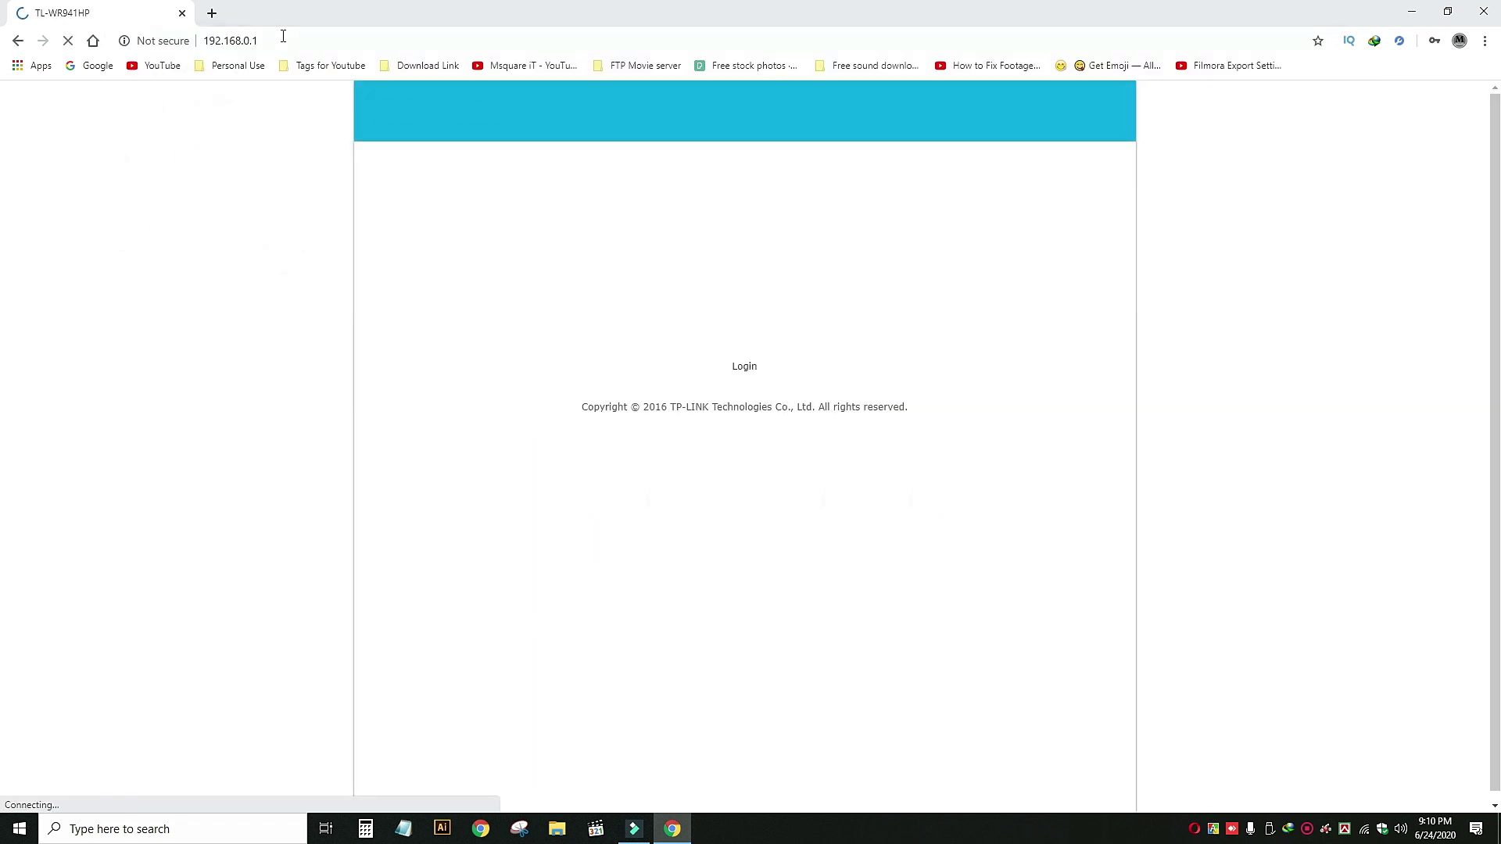
Log in to the router admin with the administrator username and password.
{"action": "left_click", "coordinate": [727, 279]}
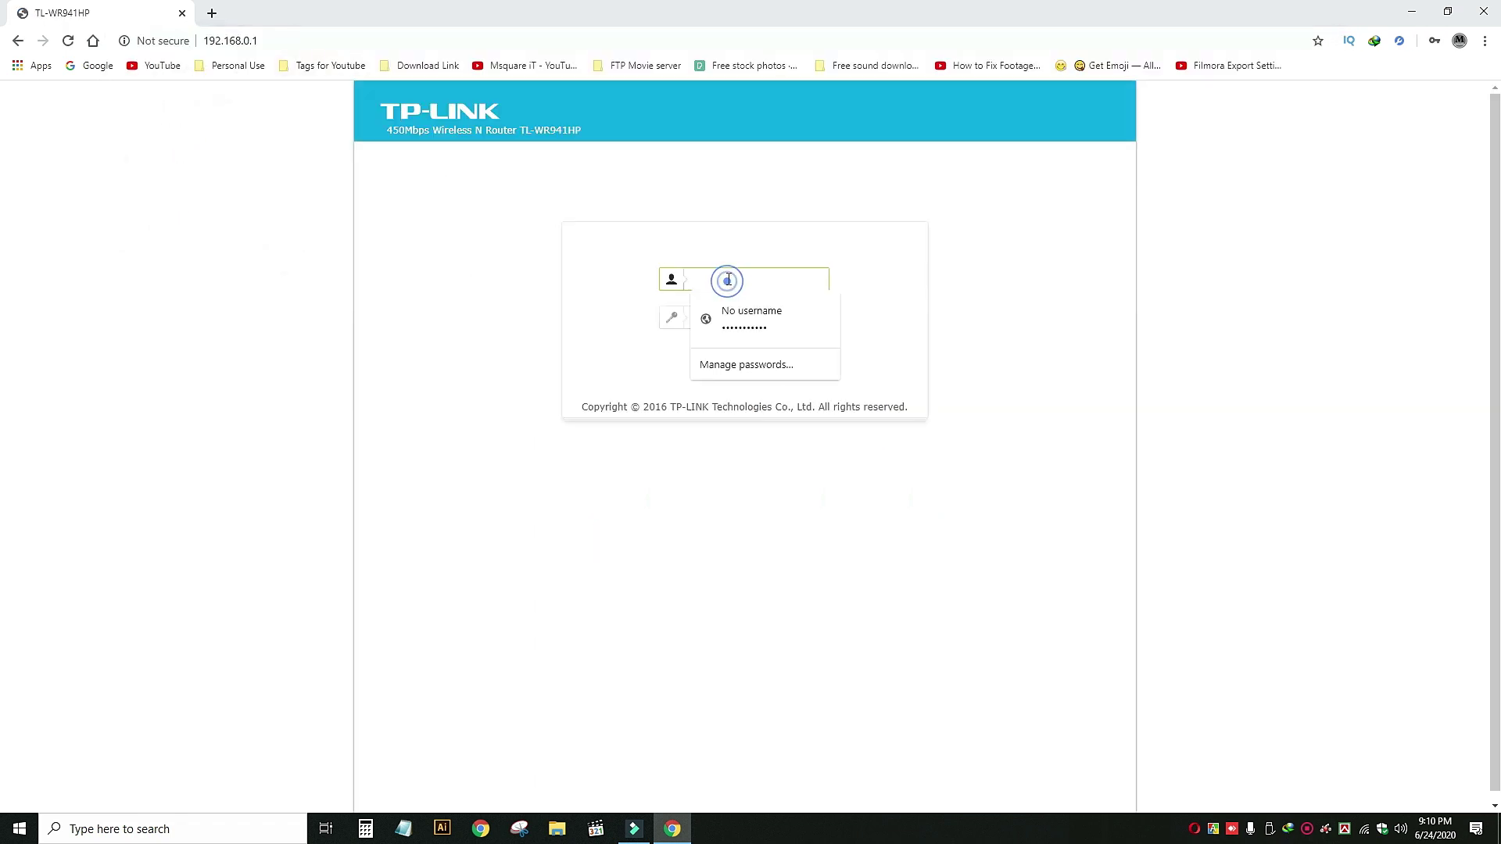
{"action": "type", "text": "admin"}
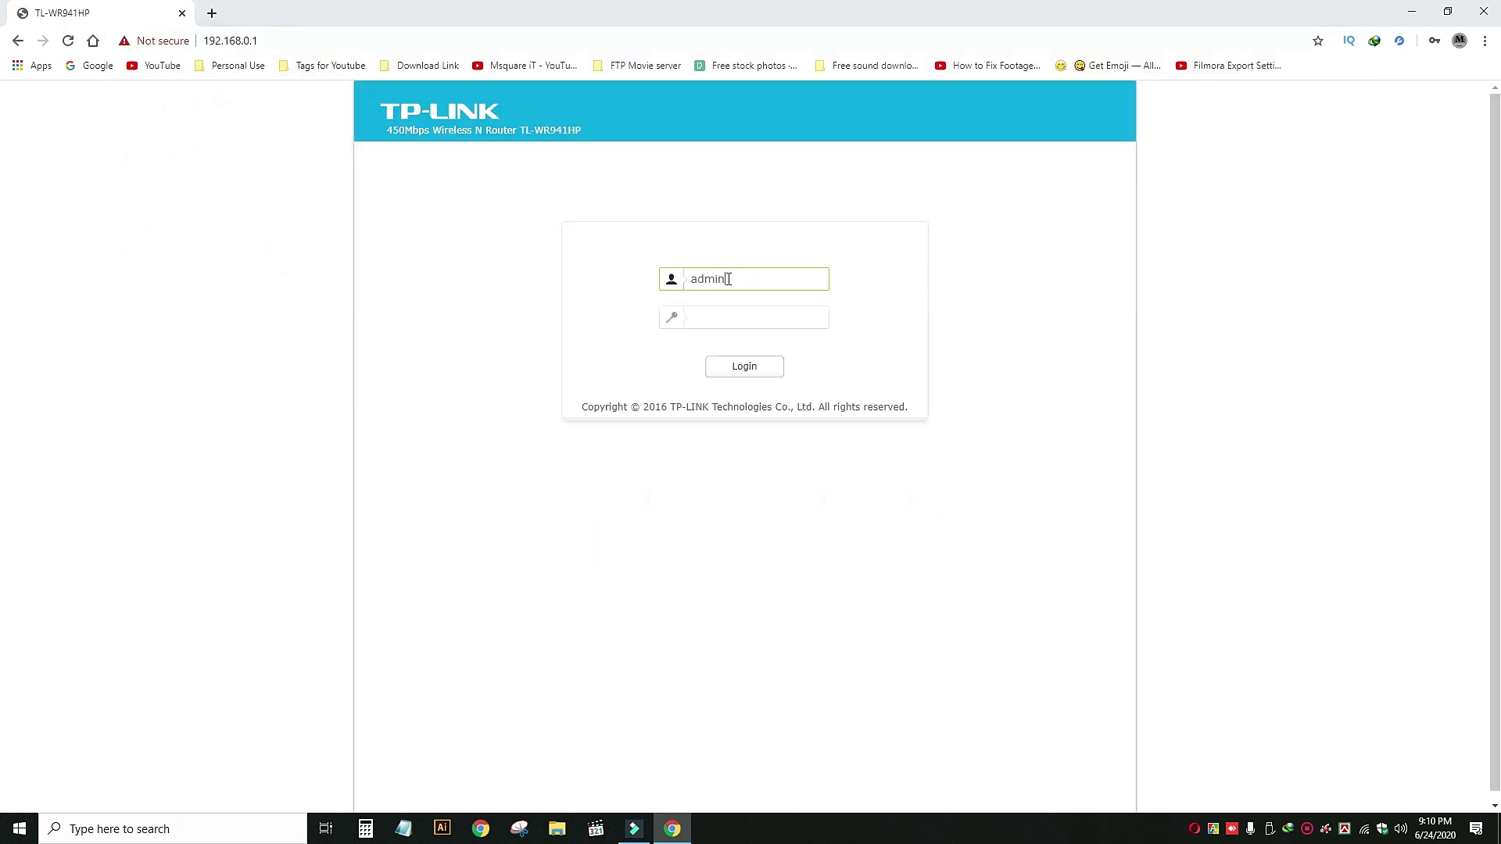
{"action": "key", "text": "Tab"}
{"action": "type", "text": "a"}
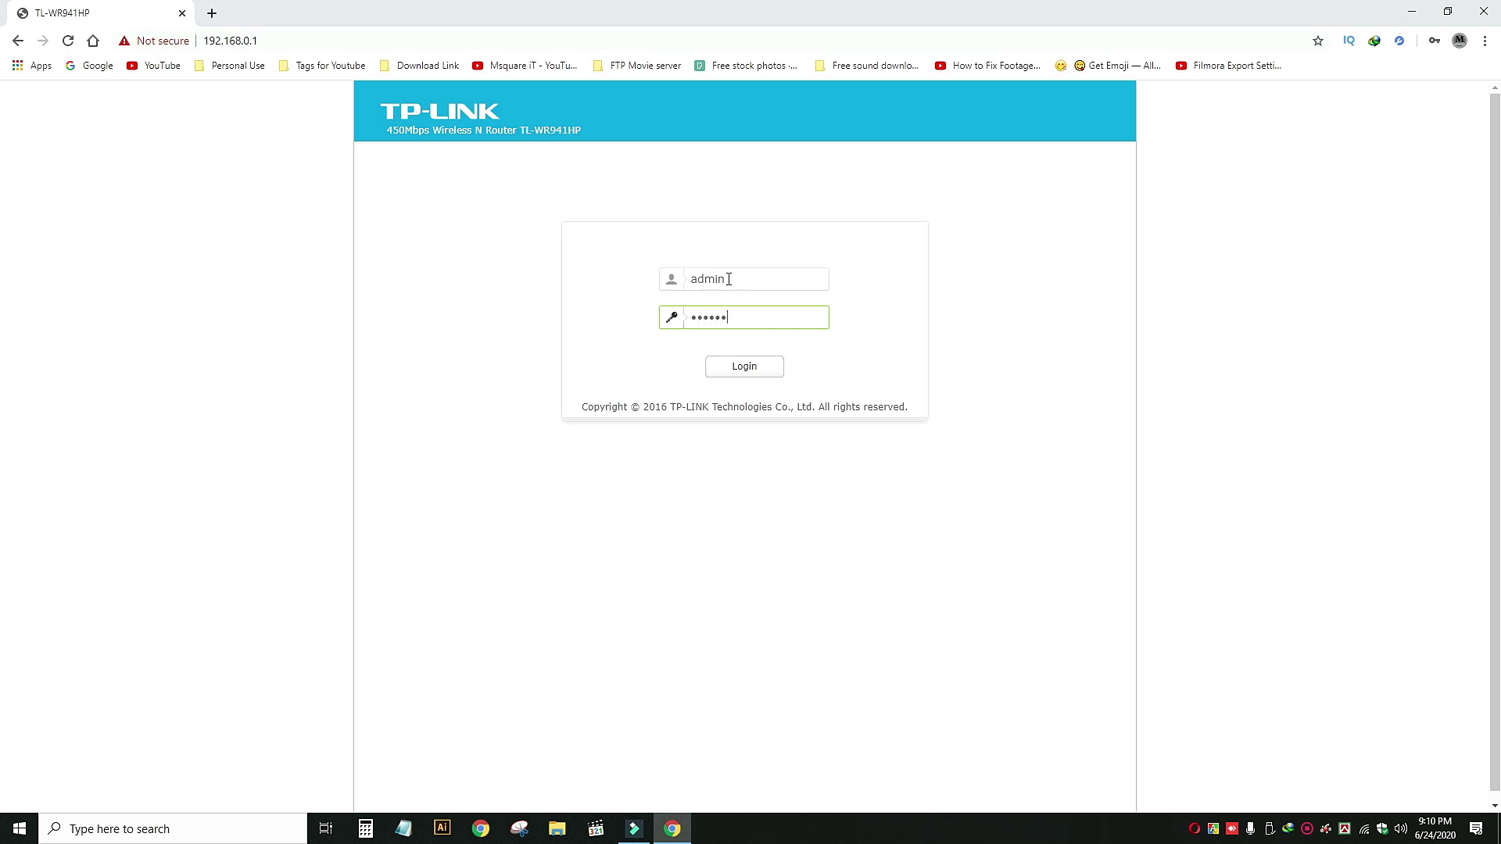
{"action": "key", "text": "Return"}
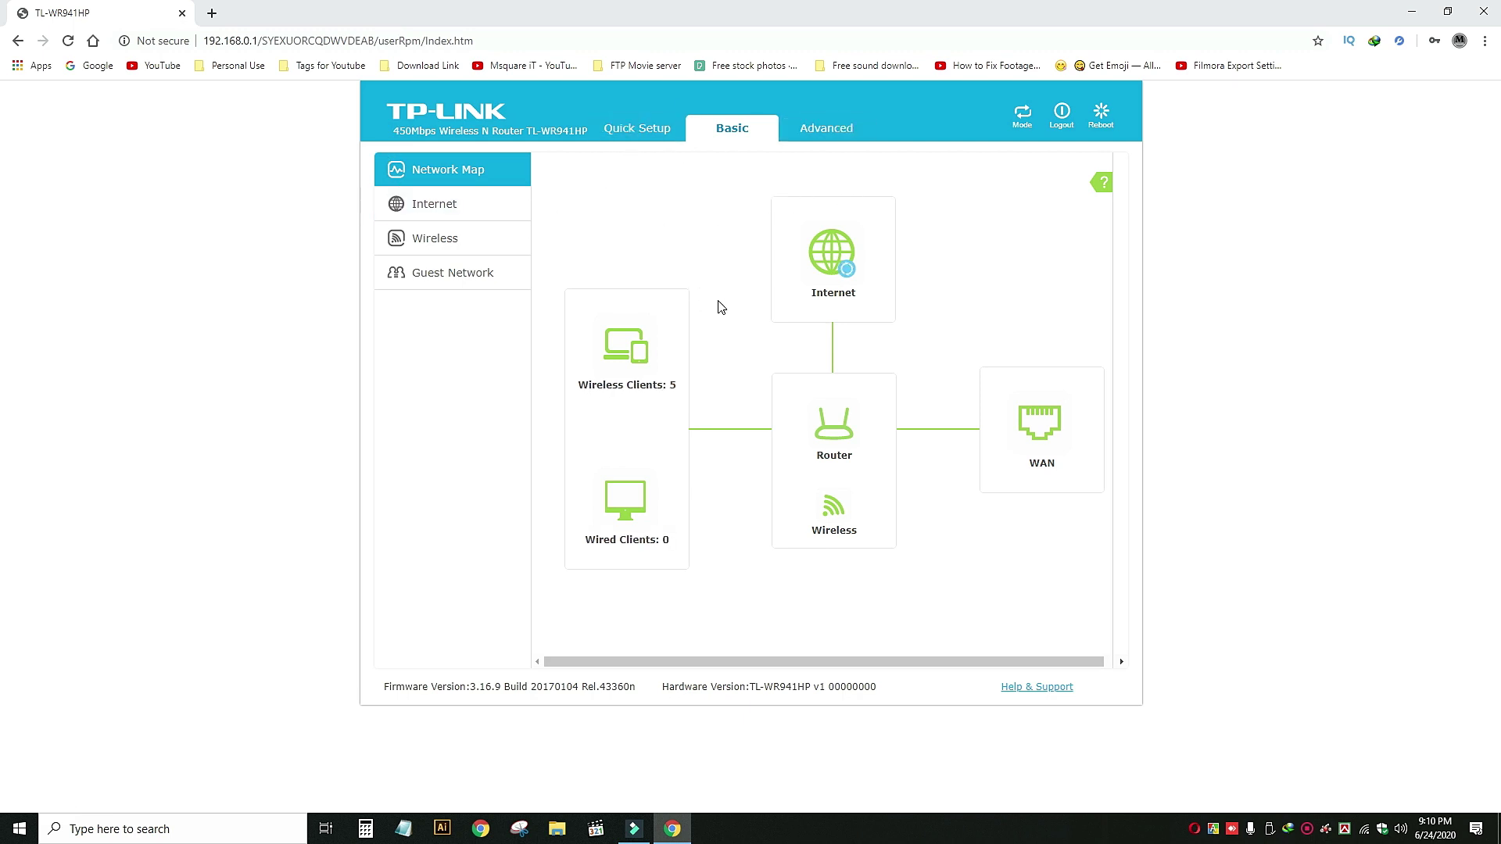
Review the five connected wireless clients, then go to the basic Guest Network page.
{"action": "left_click", "coordinate": [634, 353]}
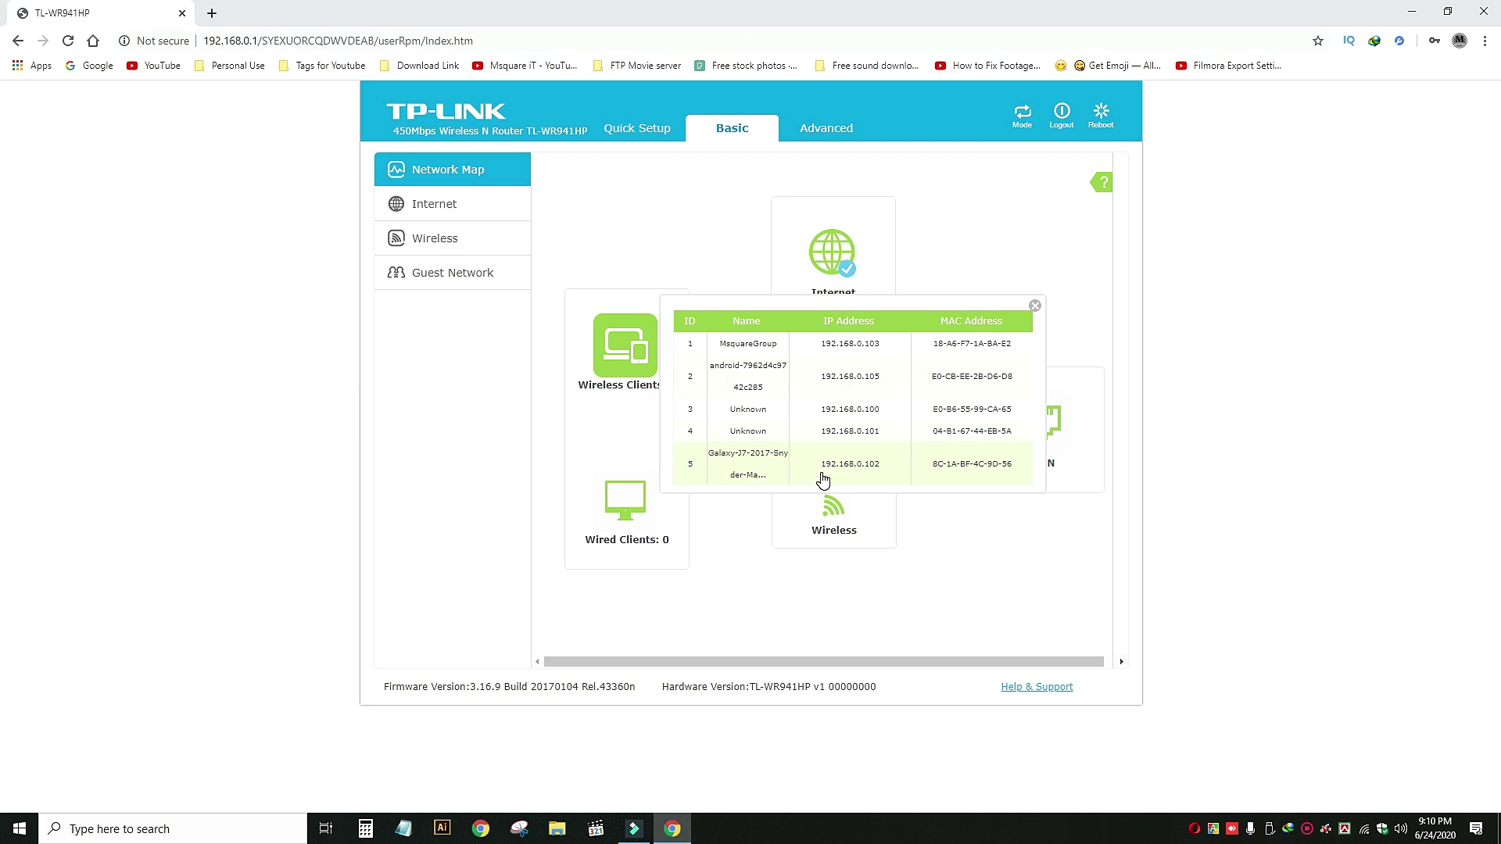
{"action": "left_click", "coordinate": [1035, 307]}
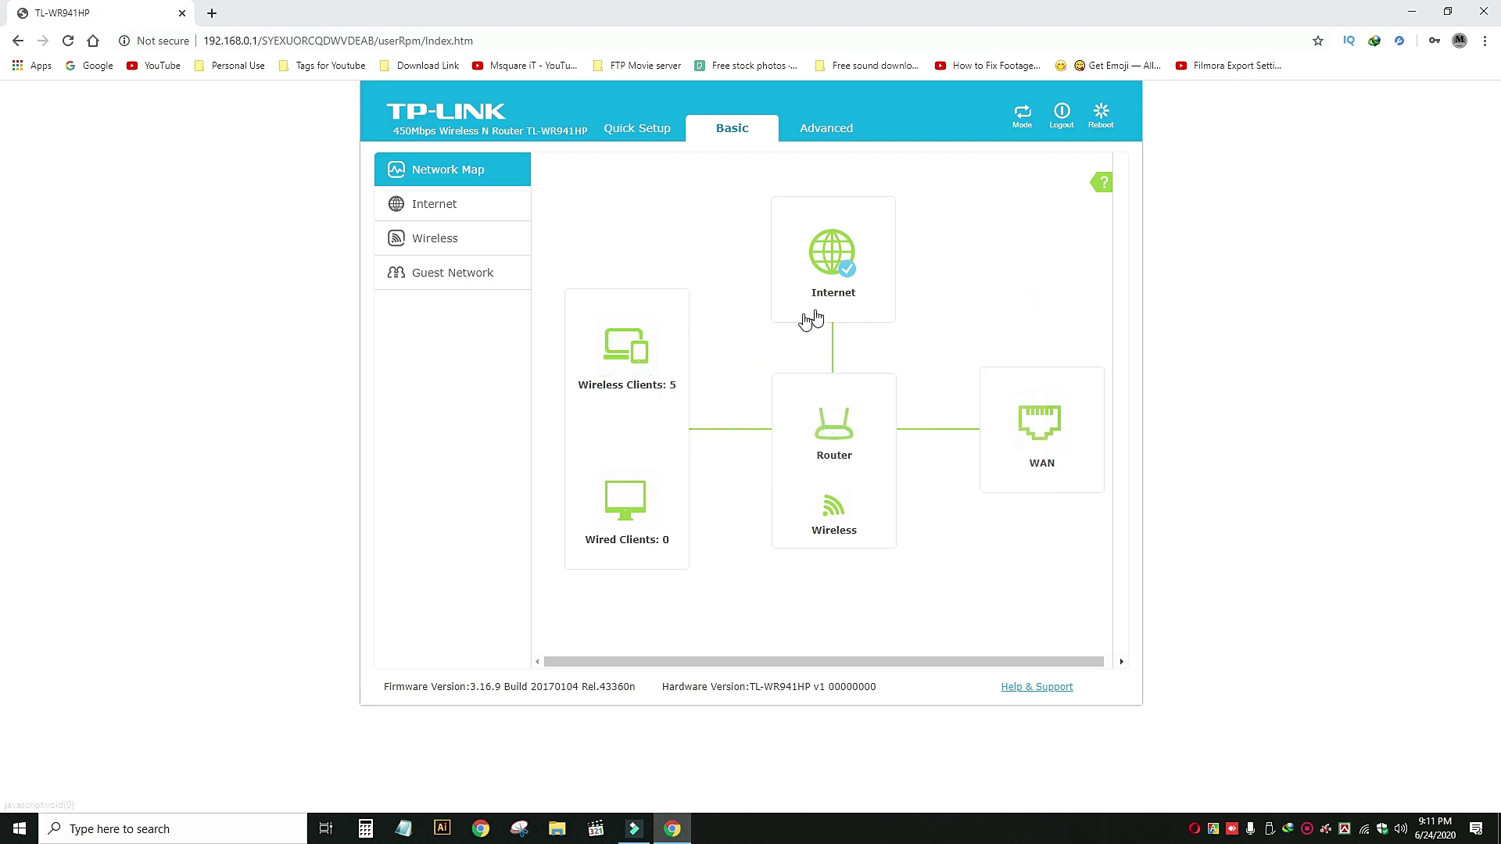
{"action": "left_click", "coordinate": [453, 272]}
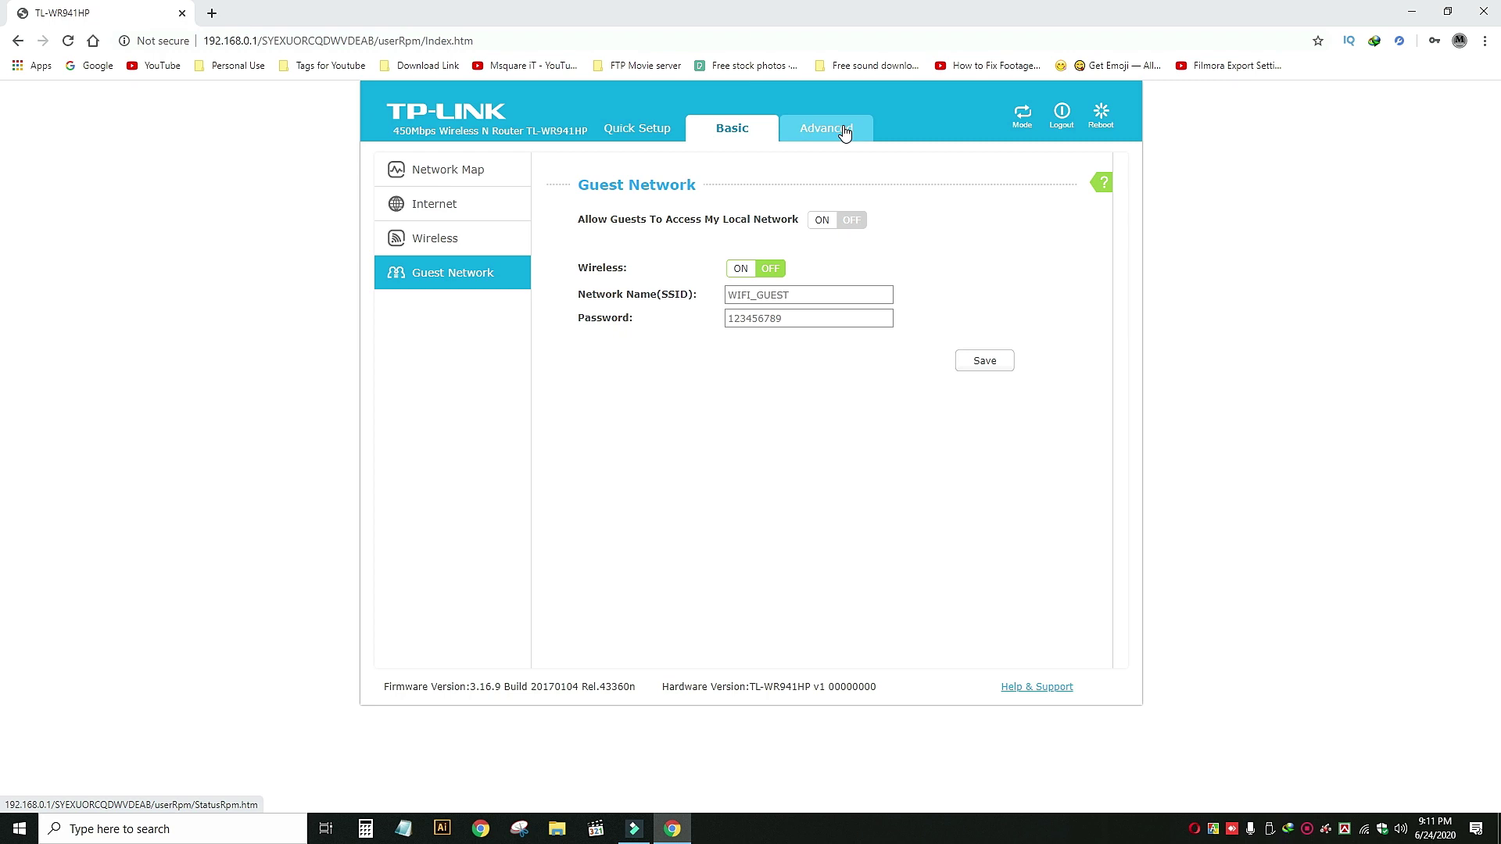
Tick Enable Guest Network in the Advanced Guest Network wireless settings.
{"action": "left_click", "coordinate": [844, 133]}
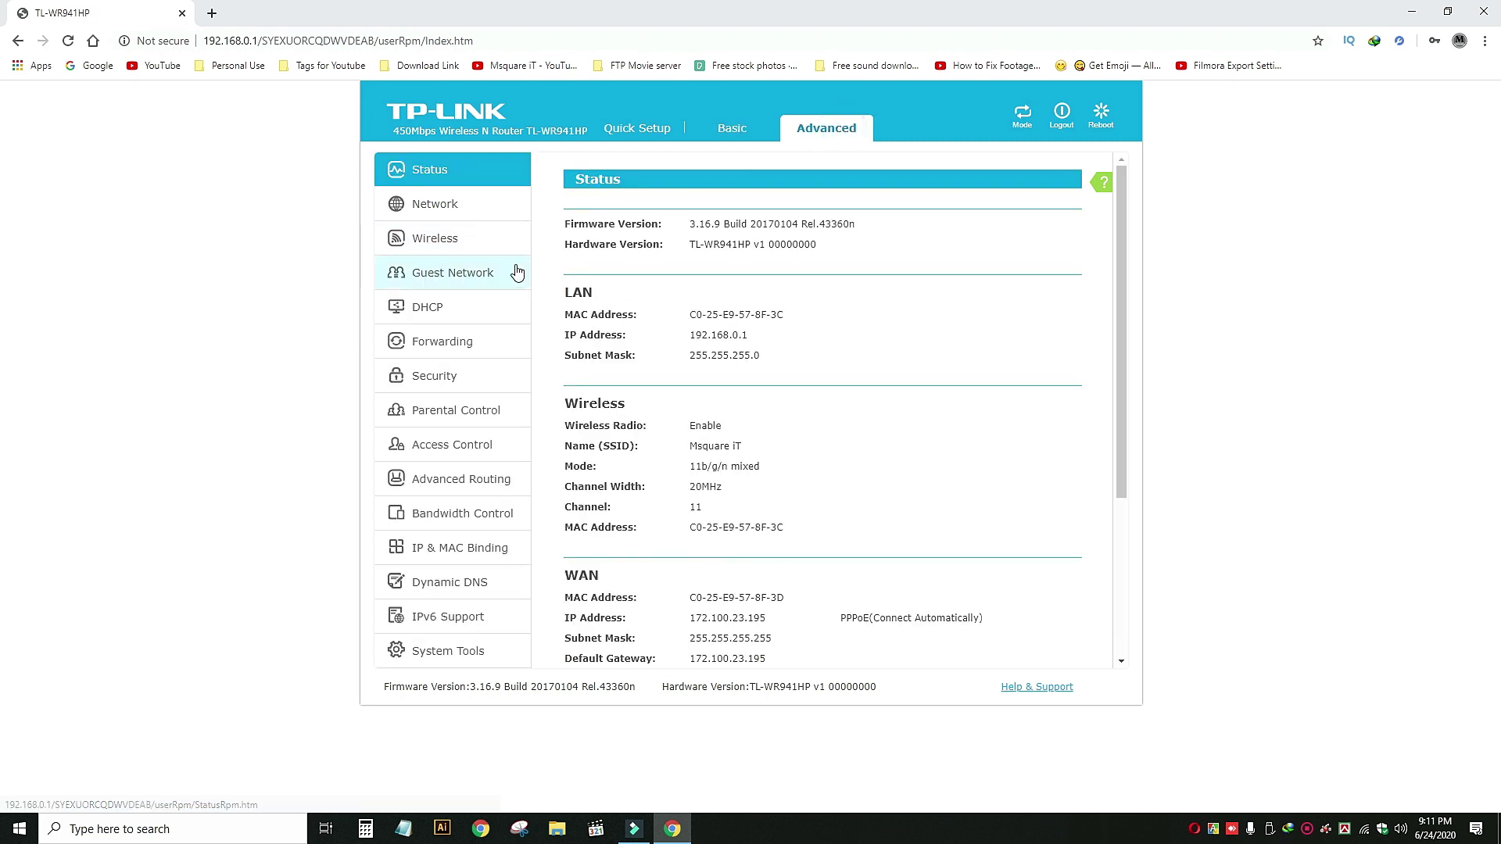
{"action": "left_click", "coordinate": [460, 277]}
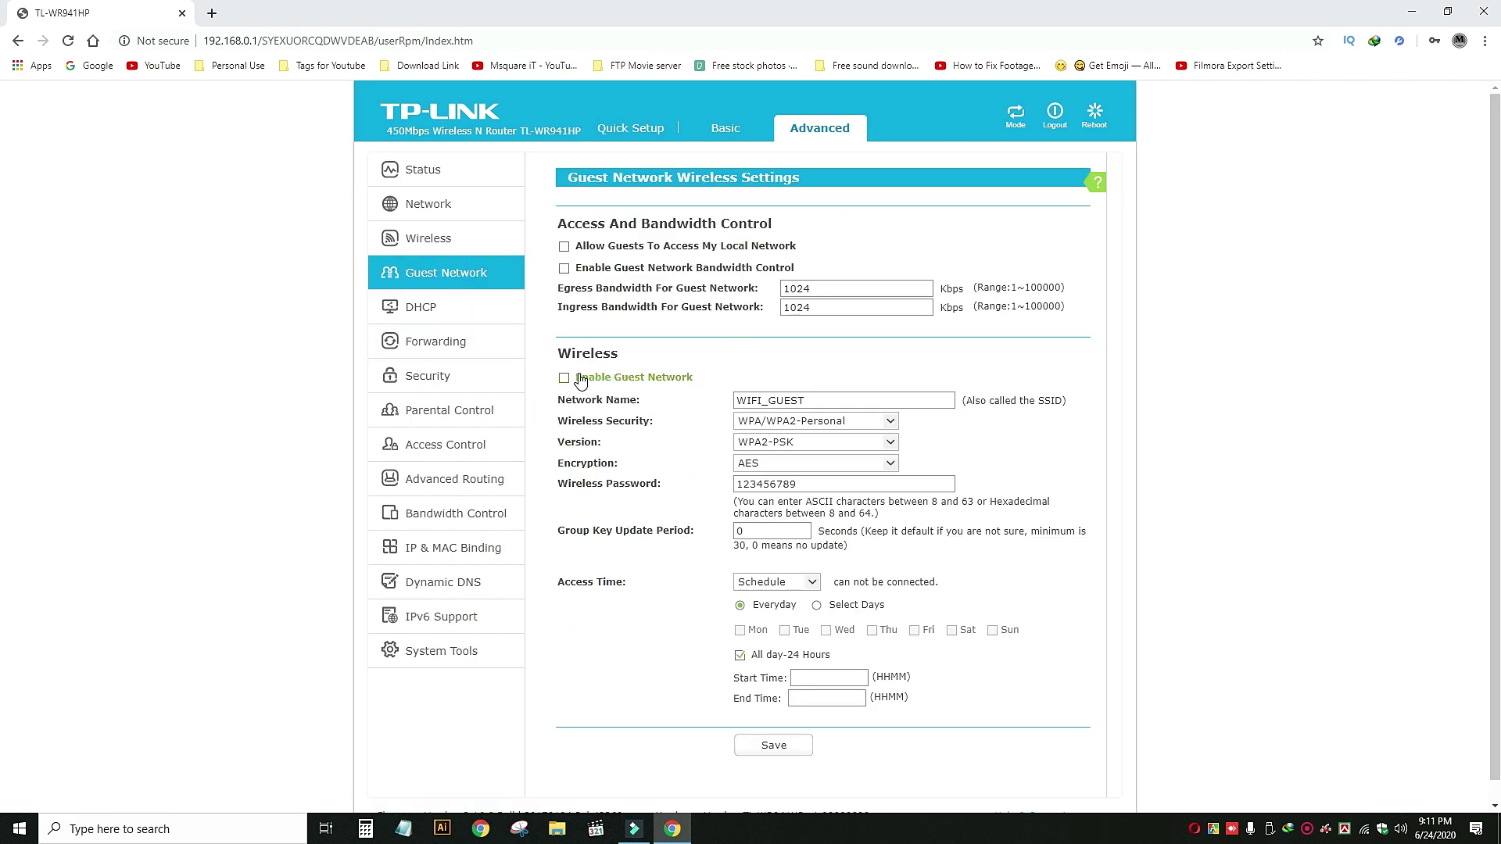
{"action": "scroll", "coordinate": [612, 350], "scroll_direction": "down", "scroll_amount": 1}
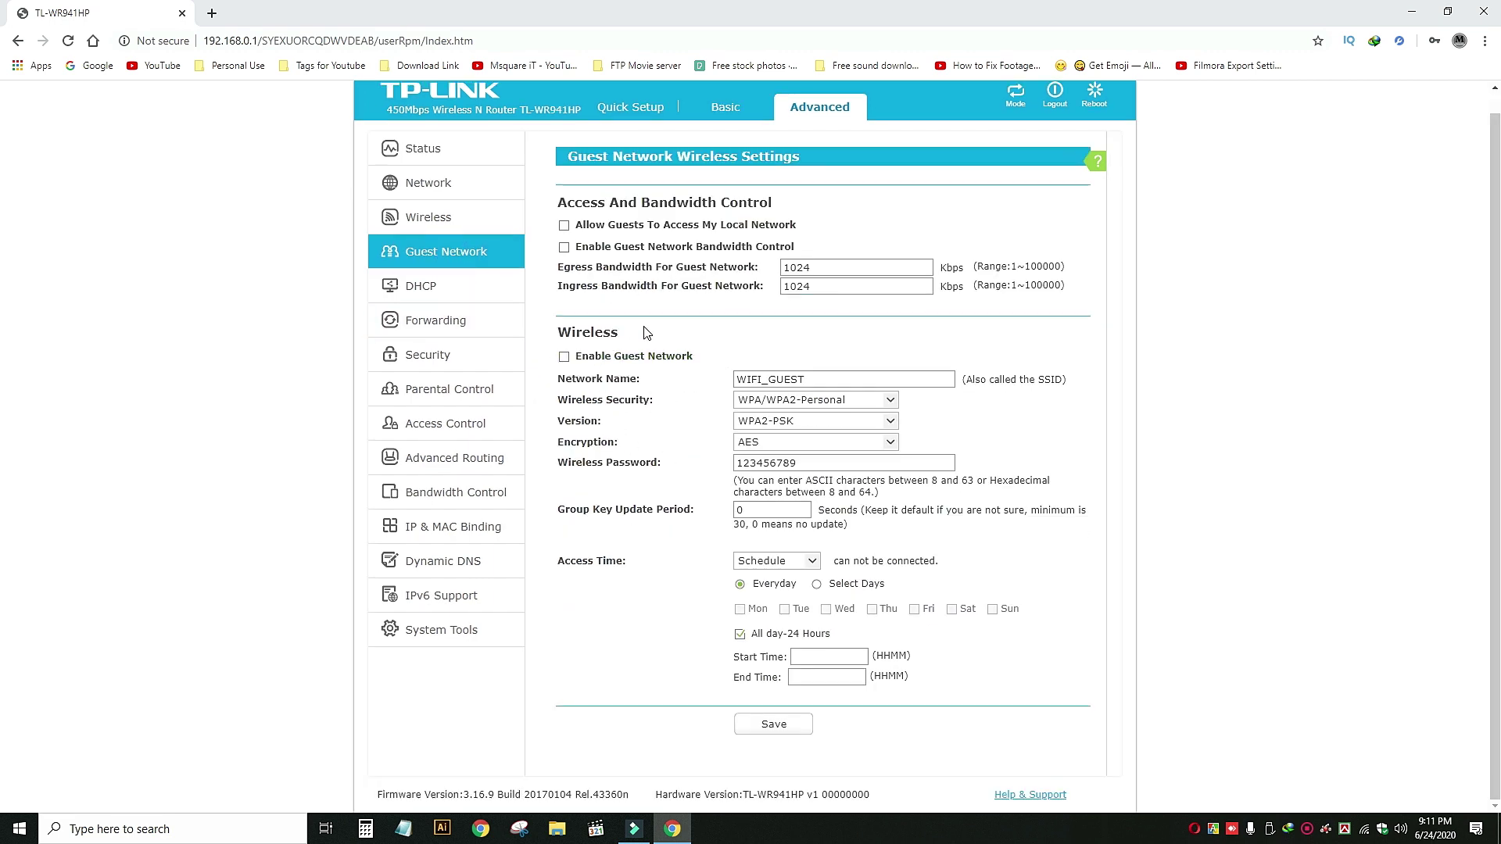
{"action": "left_click", "coordinate": [563, 358]}
Append _2020 to the guest network name so it reads WIFI_GUEST_2020.
{"action": "left_click_drag", "start_coordinate": [558, 380], "coordinate": [635, 379]}
{"action": "double_click", "coordinate": [824, 379]}
{"action": "left_click", "coordinate": [763, 379]}
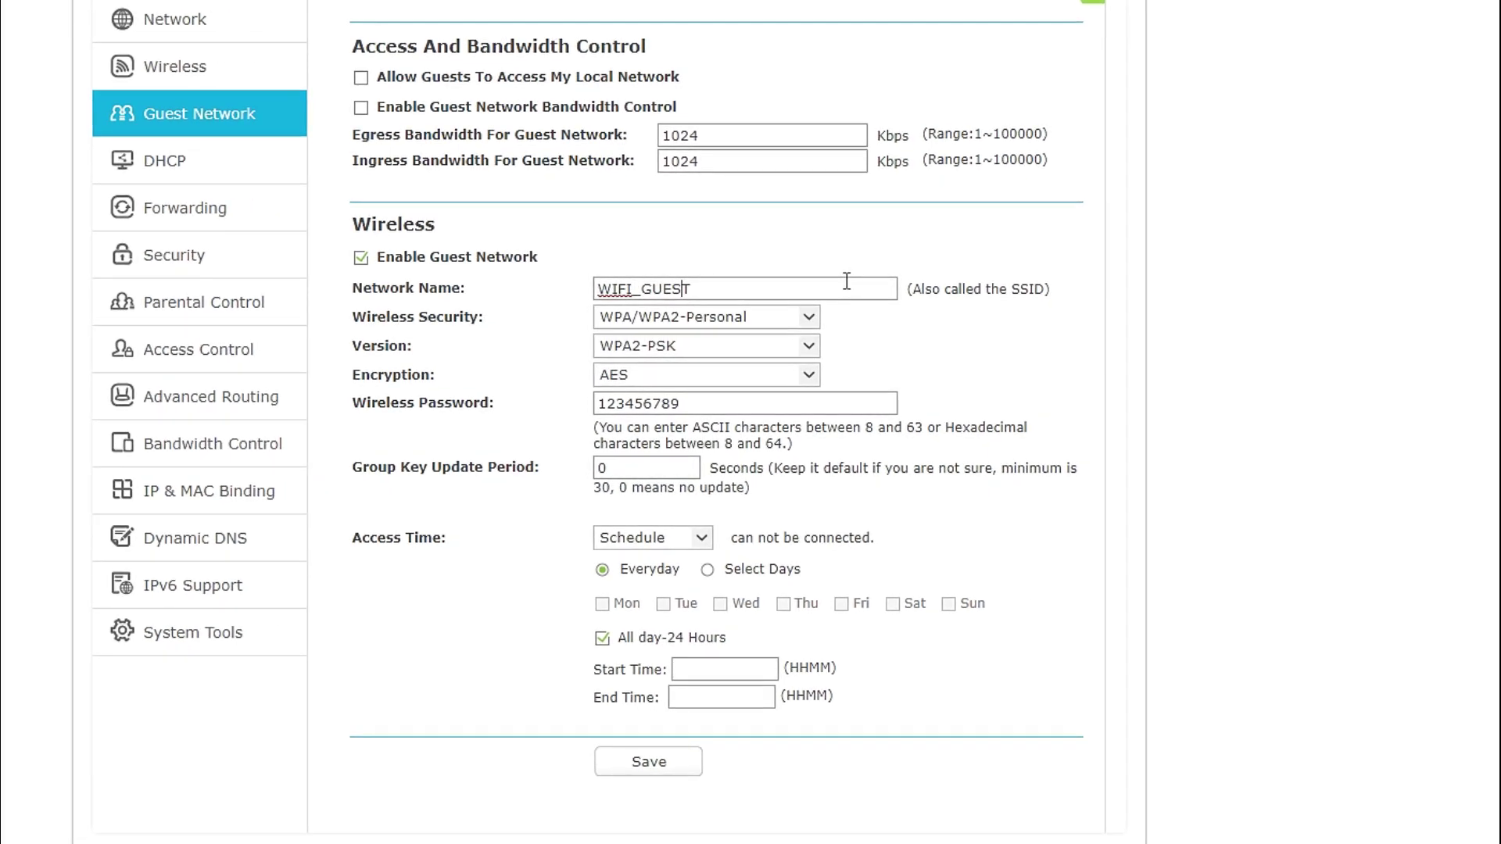
{"action": "left_click", "coordinate": [847, 281]}
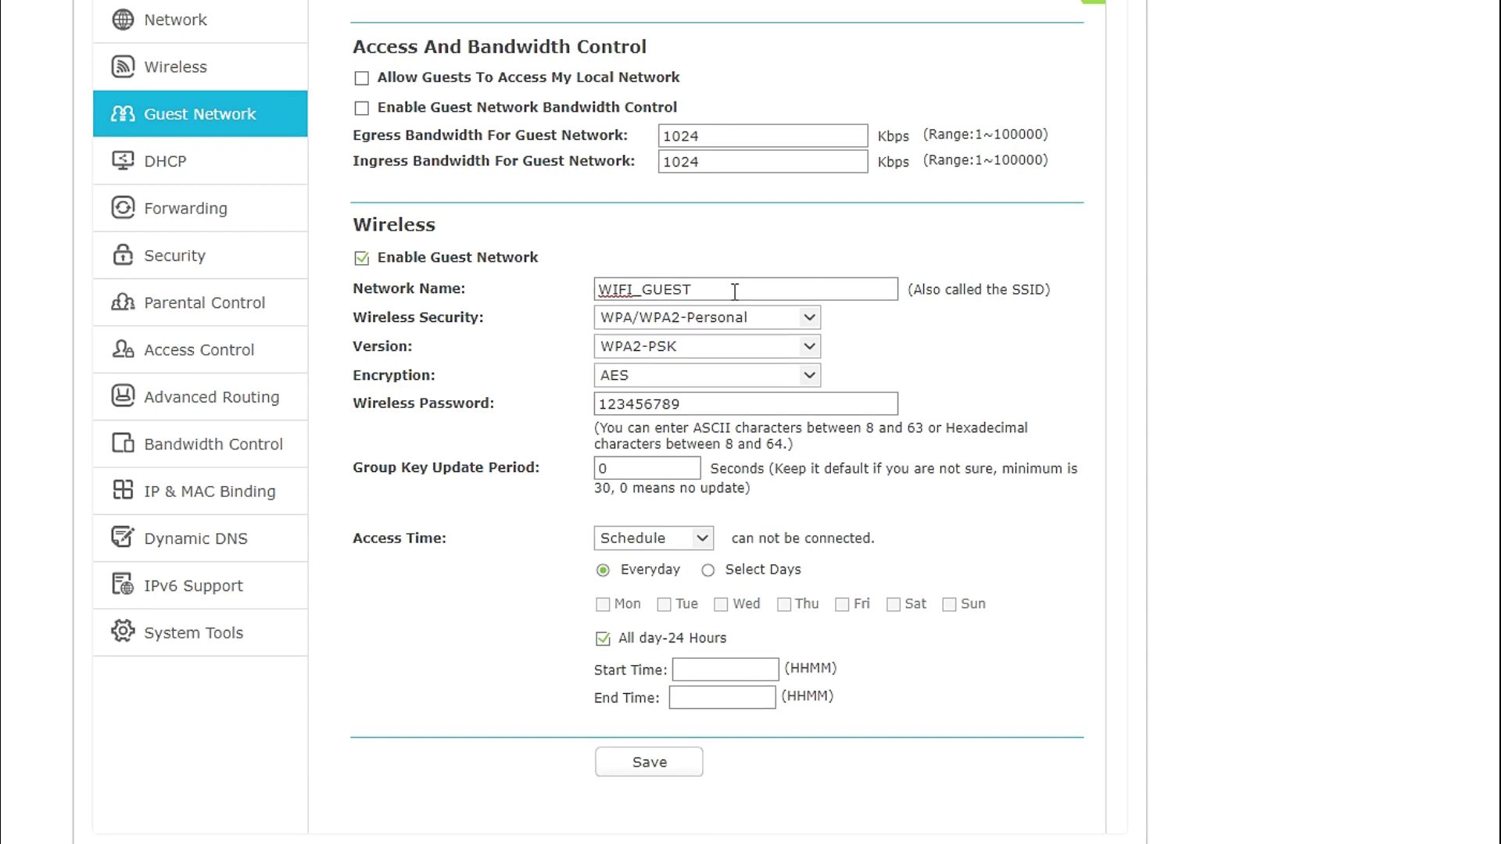
{"action": "type", "text": "_20"}
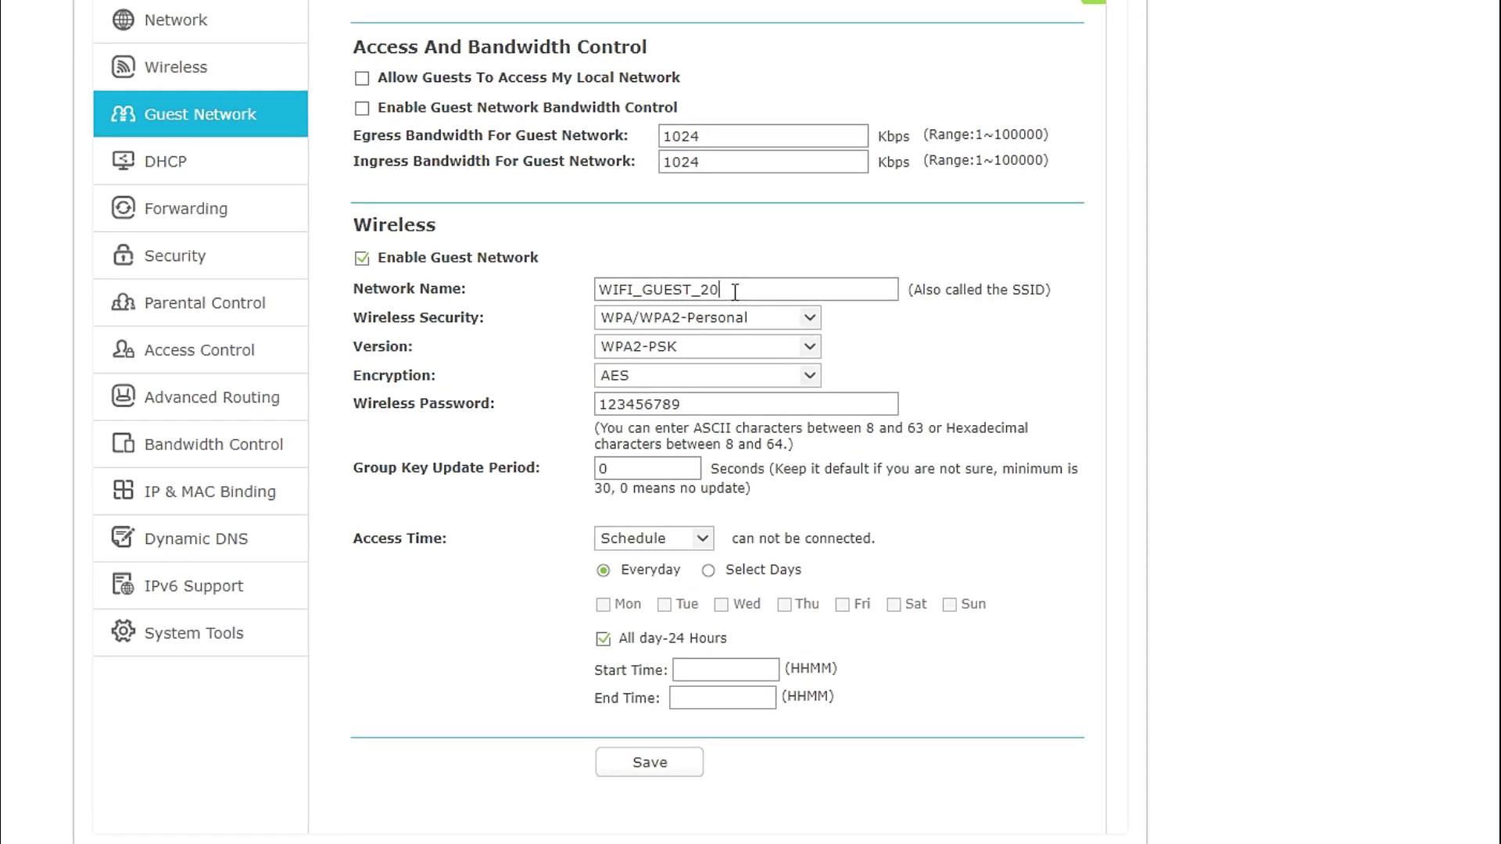
{"action": "type", "text": "20"}
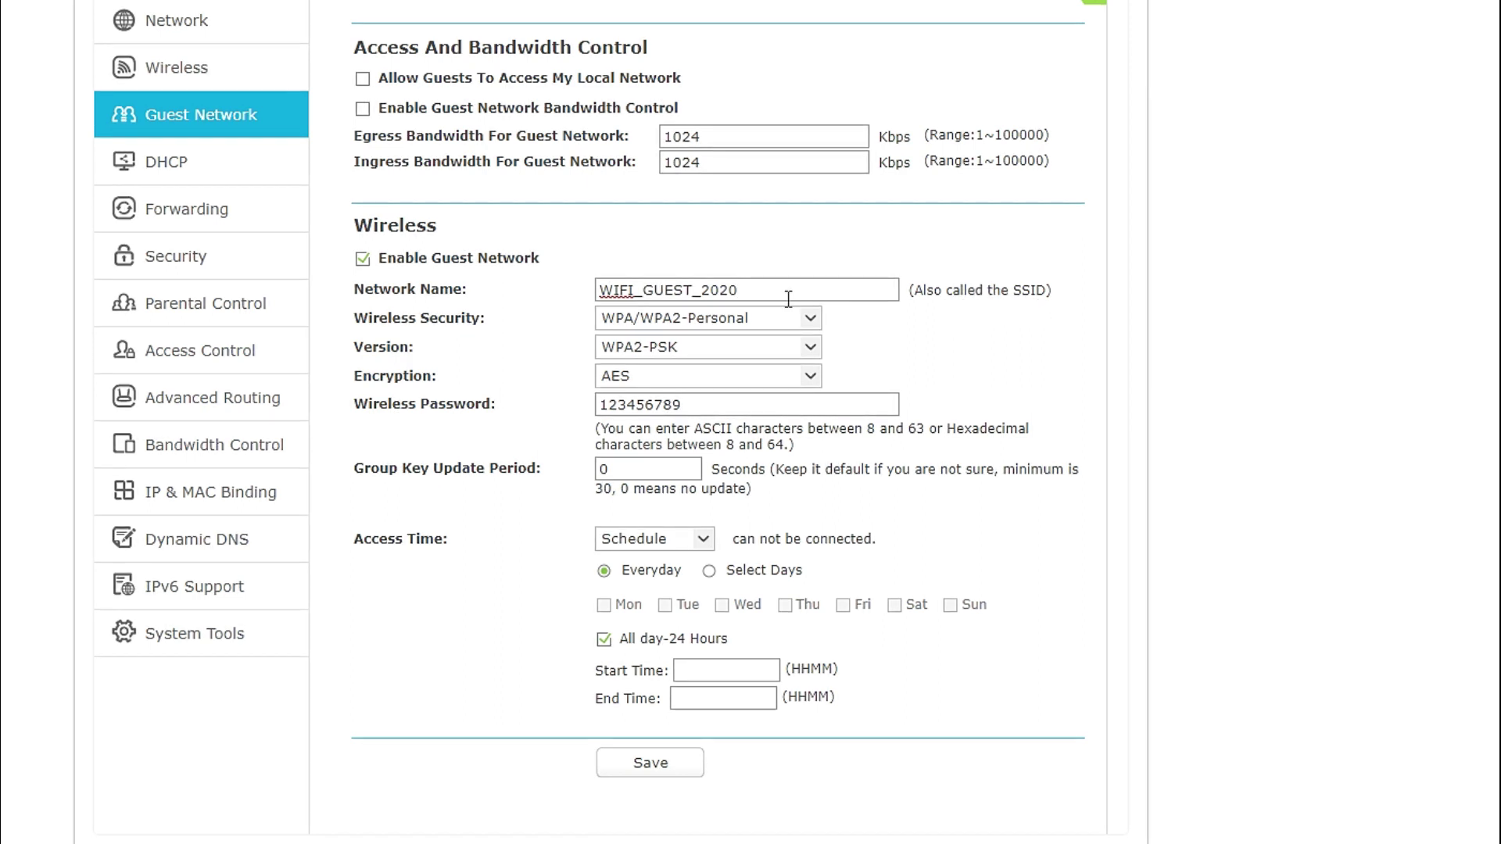
{"action": "left_click_drag", "start_coordinate": [757, 290], "coordinate": [590, 299]}
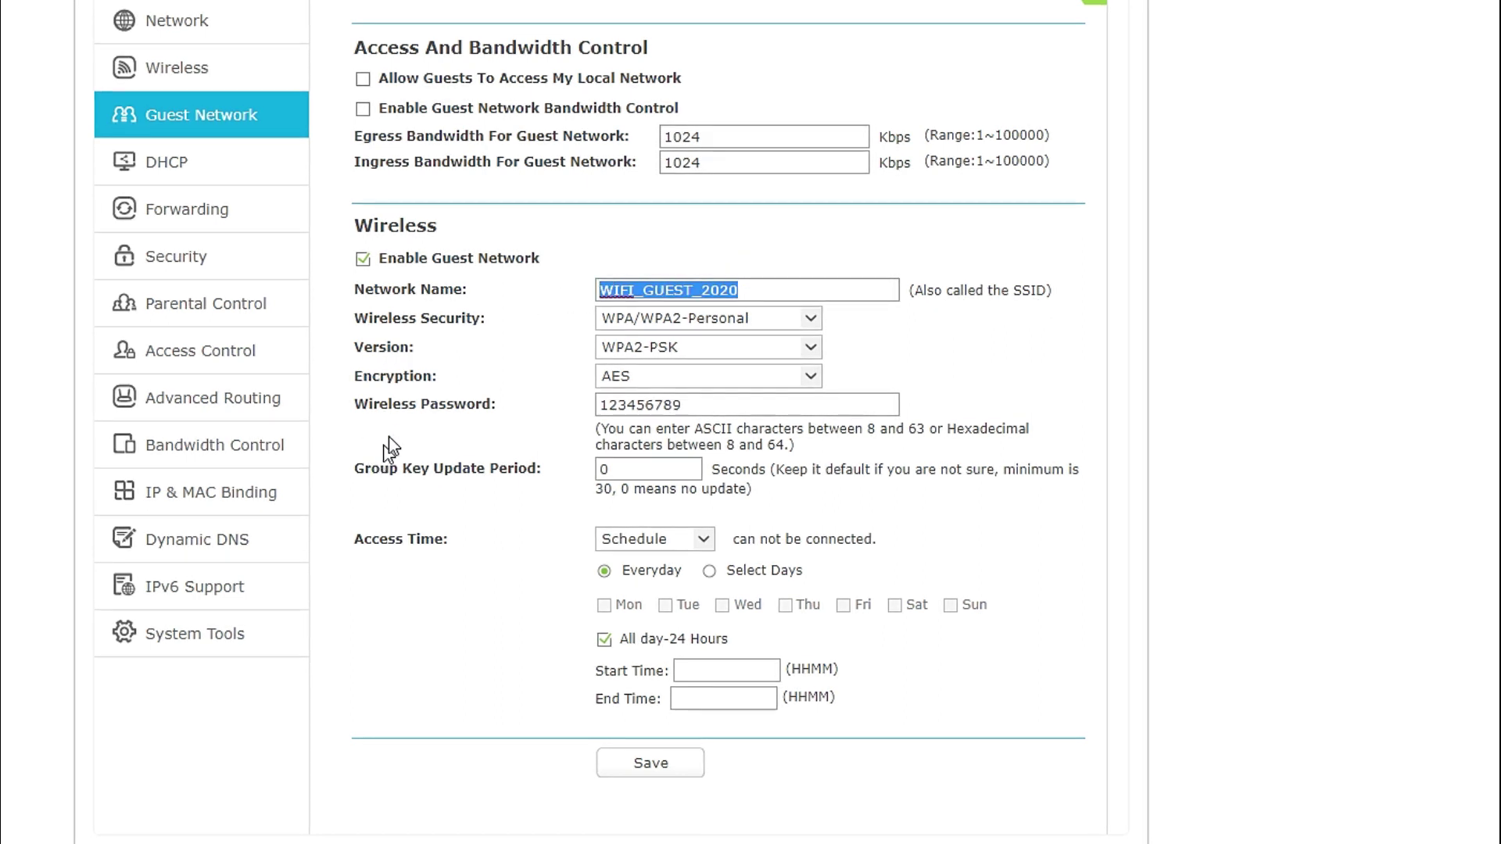
{"action": "left_click", "coordinate": [812, 321]}
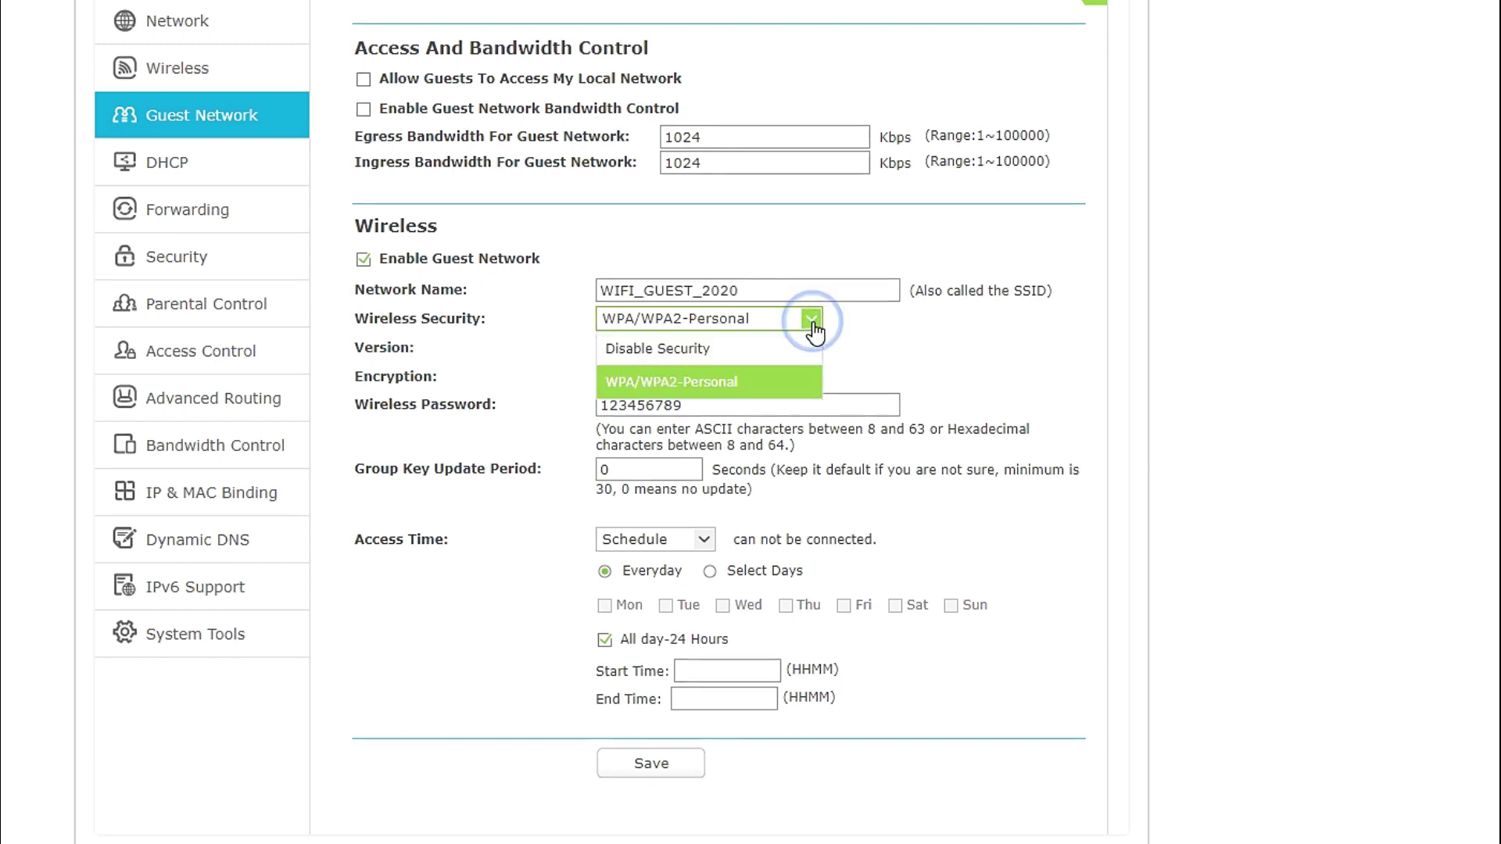
{"action": "left_click", "coordinate": [720, 350]}
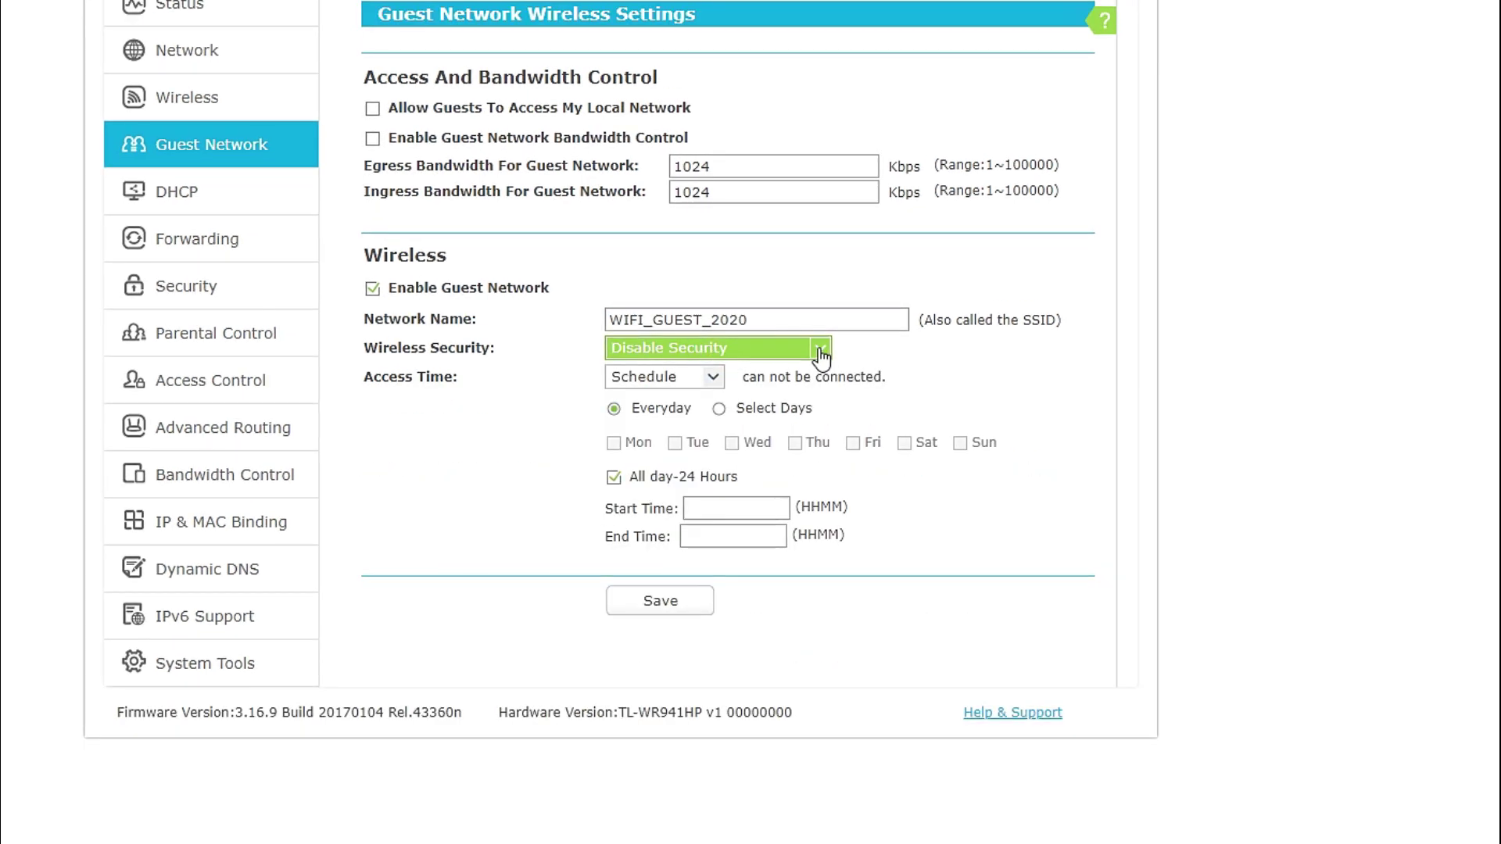
{"action": "left_click", "coordinate": [811, 319]}
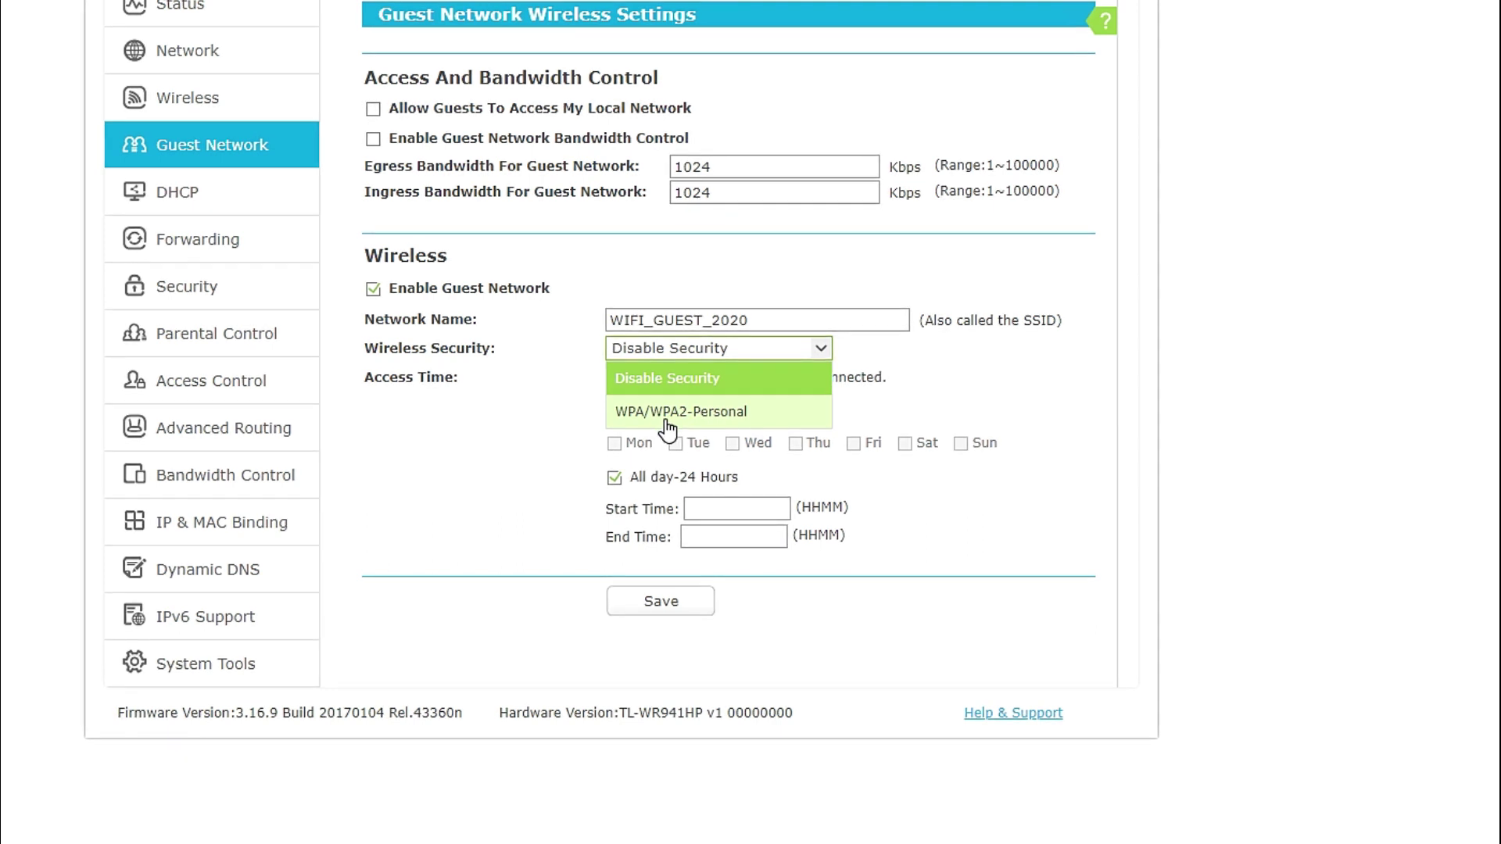
{"action": "left_click", "coordinate": [691, 411]}
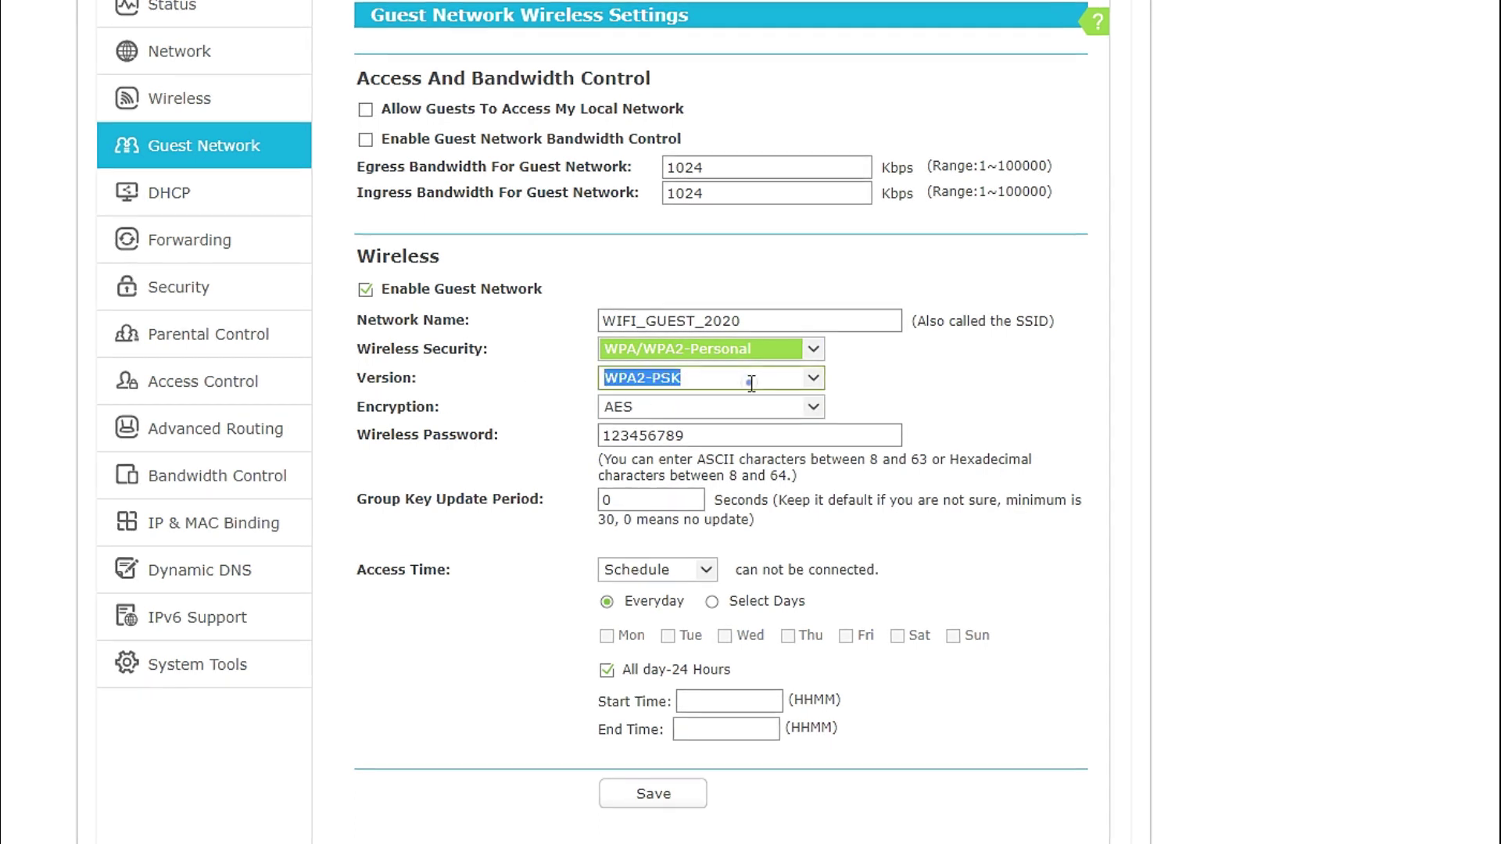
{"action": "left_click", "coordinate": [813, 378]}
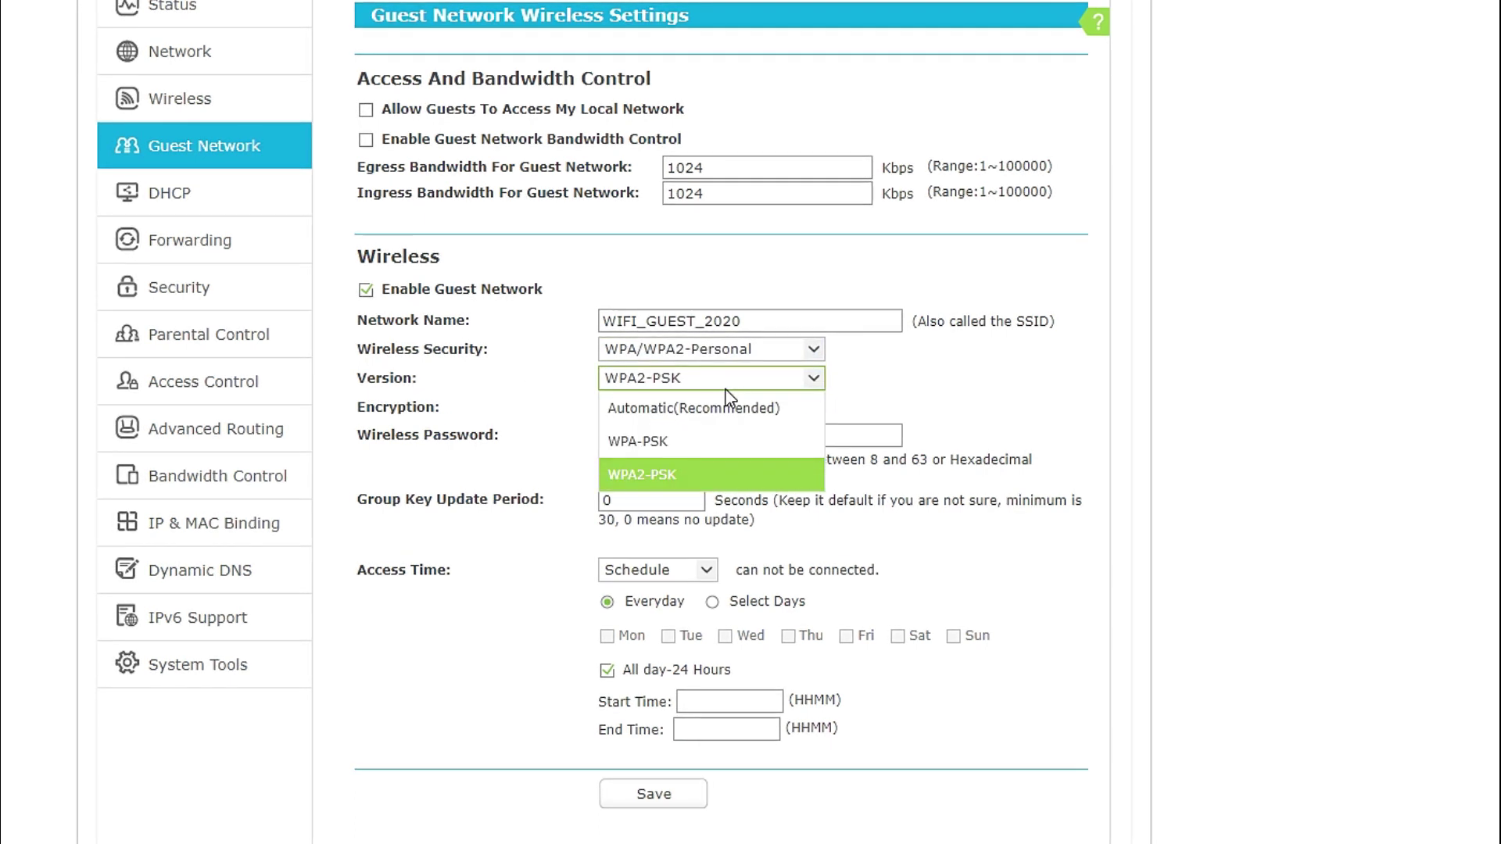
{"action": "left_click", "coordinate": [644, 477]}
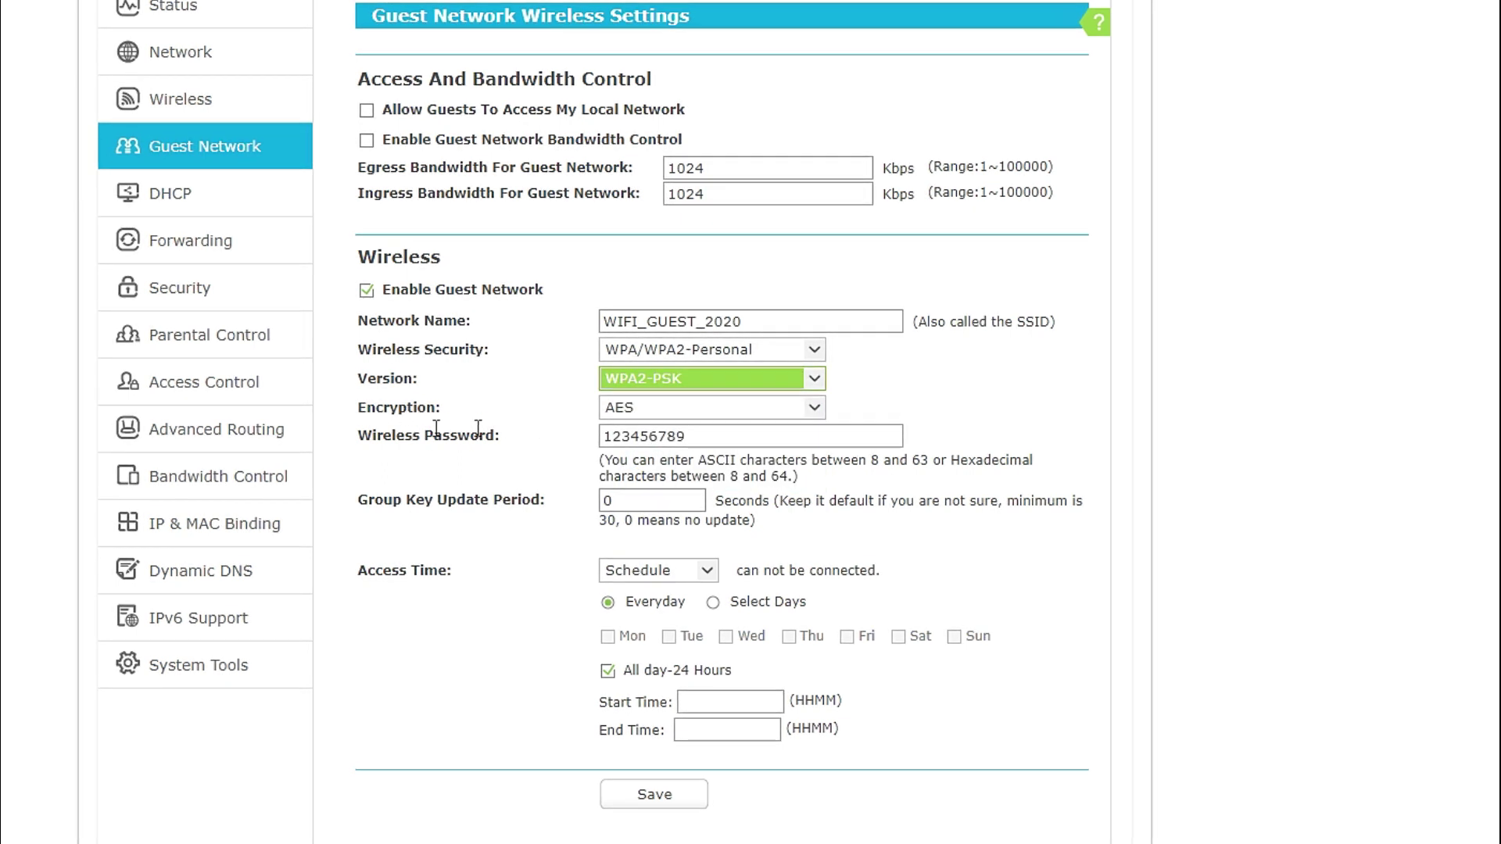
{"action": "left_click", "coordinate": [816, 410]}
{"action": "left_click", "coordinate": [704, 504]}
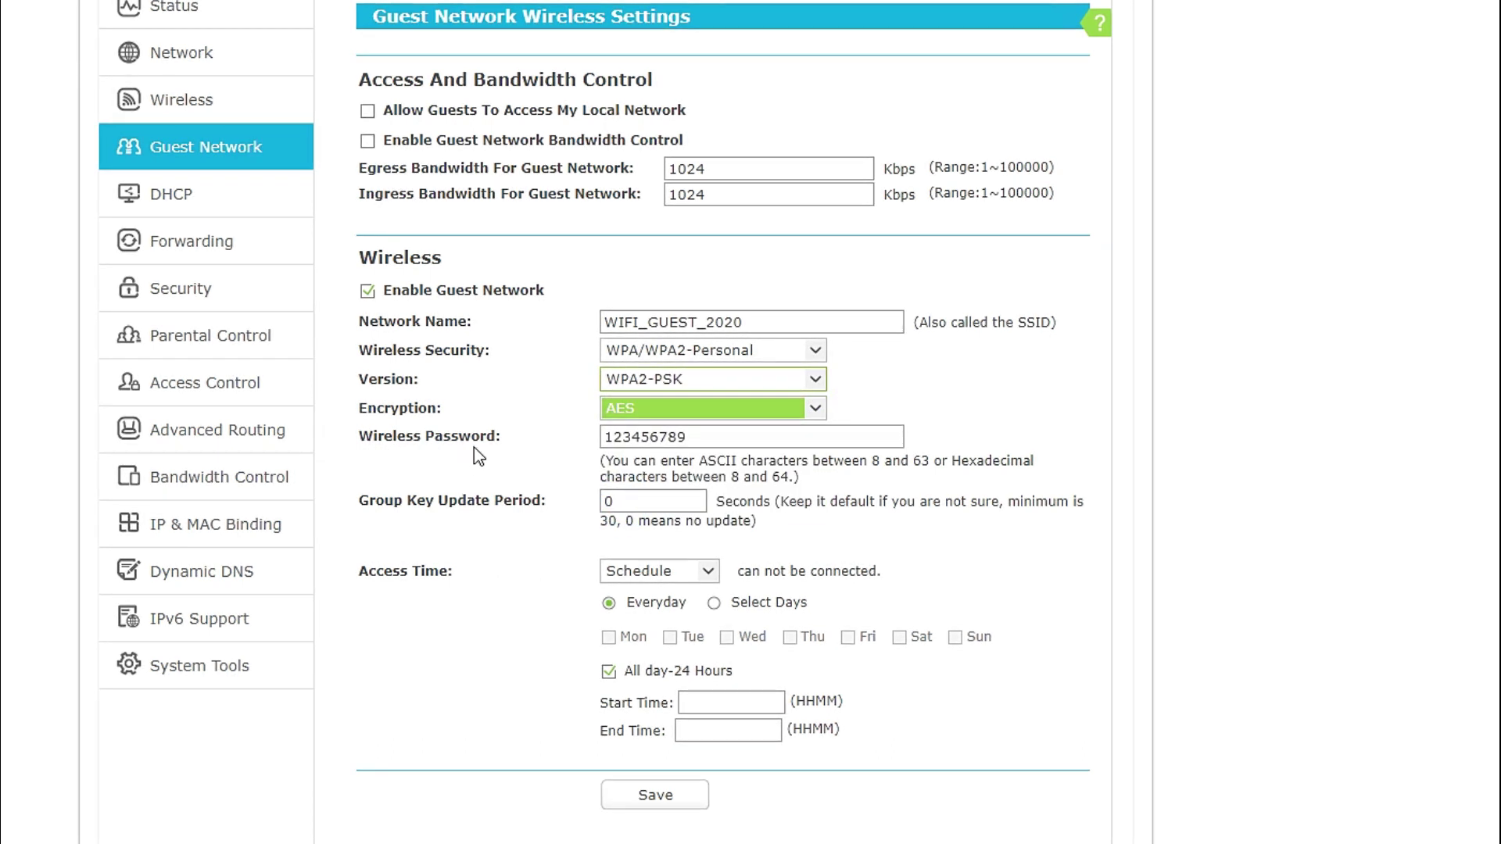
{"action": "double_click", "coordinate": [751, 325]}
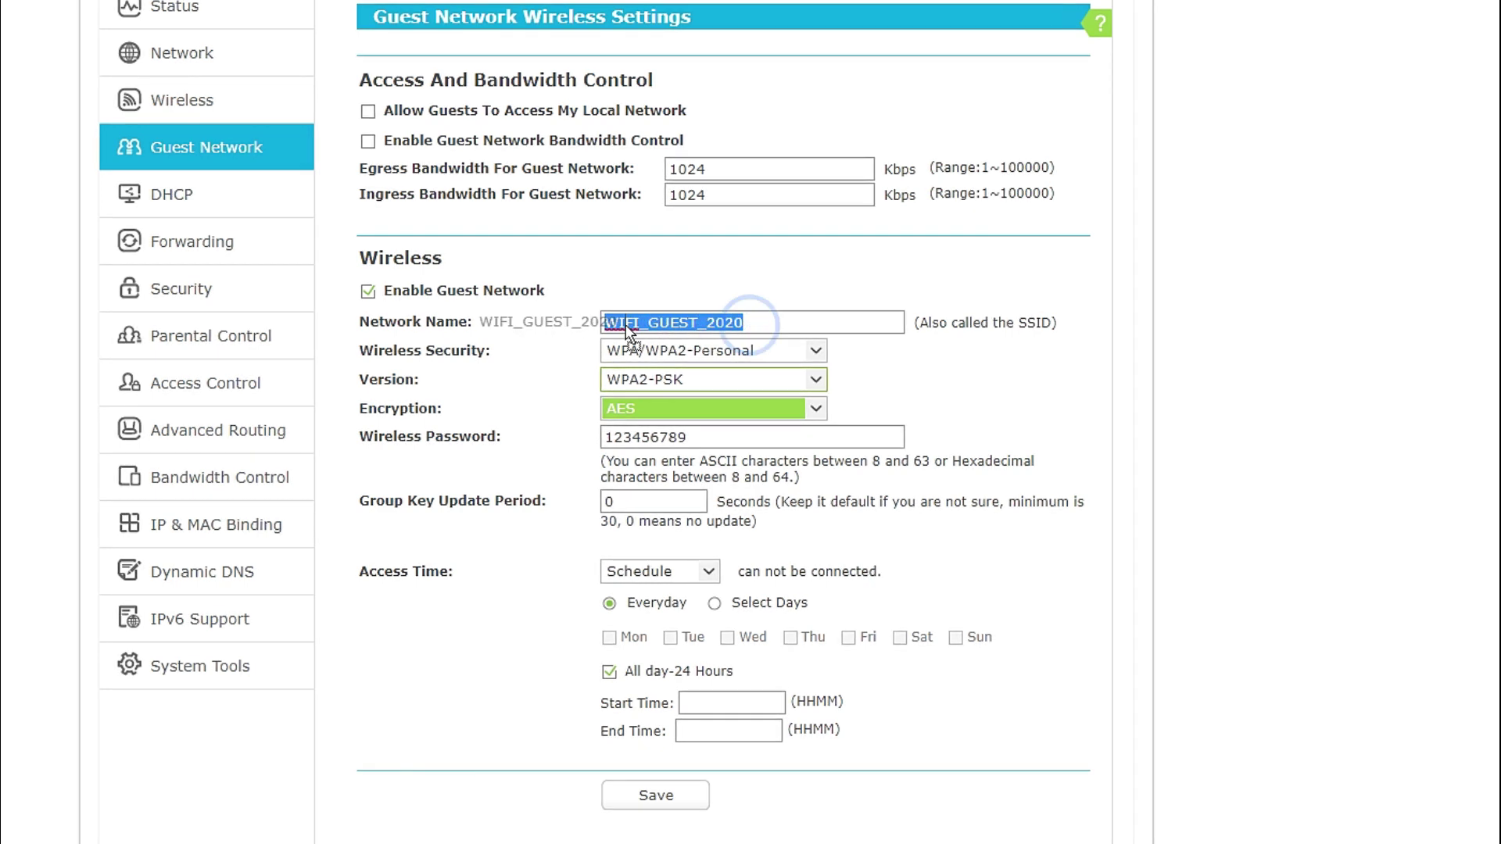
Replace the guest wireless password with a new eight-digit password and save the settings.
{"action": "double_click", "coordinate": [704, 437]}
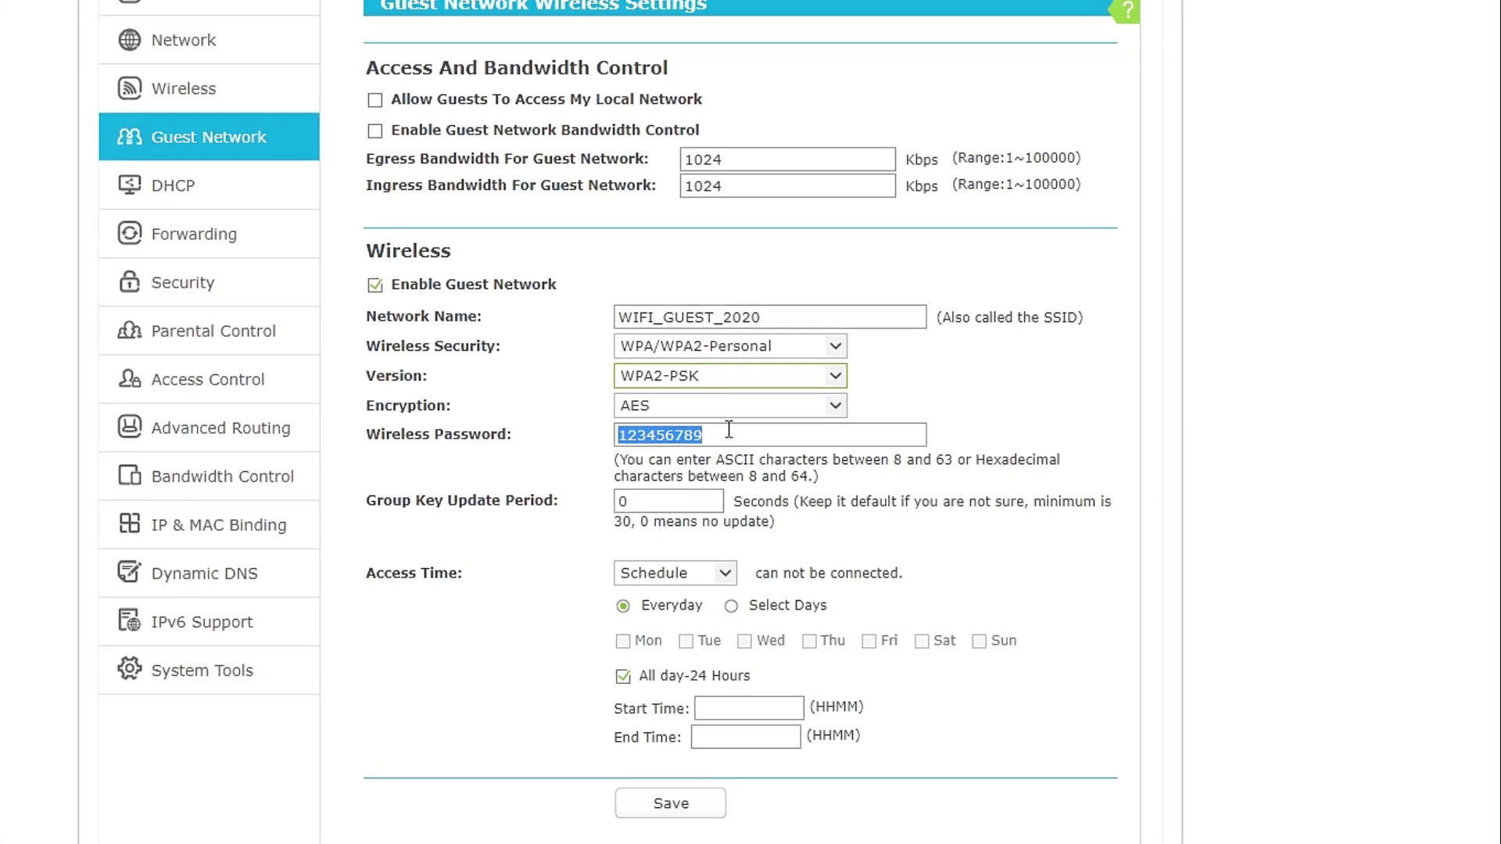
{"action": "type", "text": "1234"}
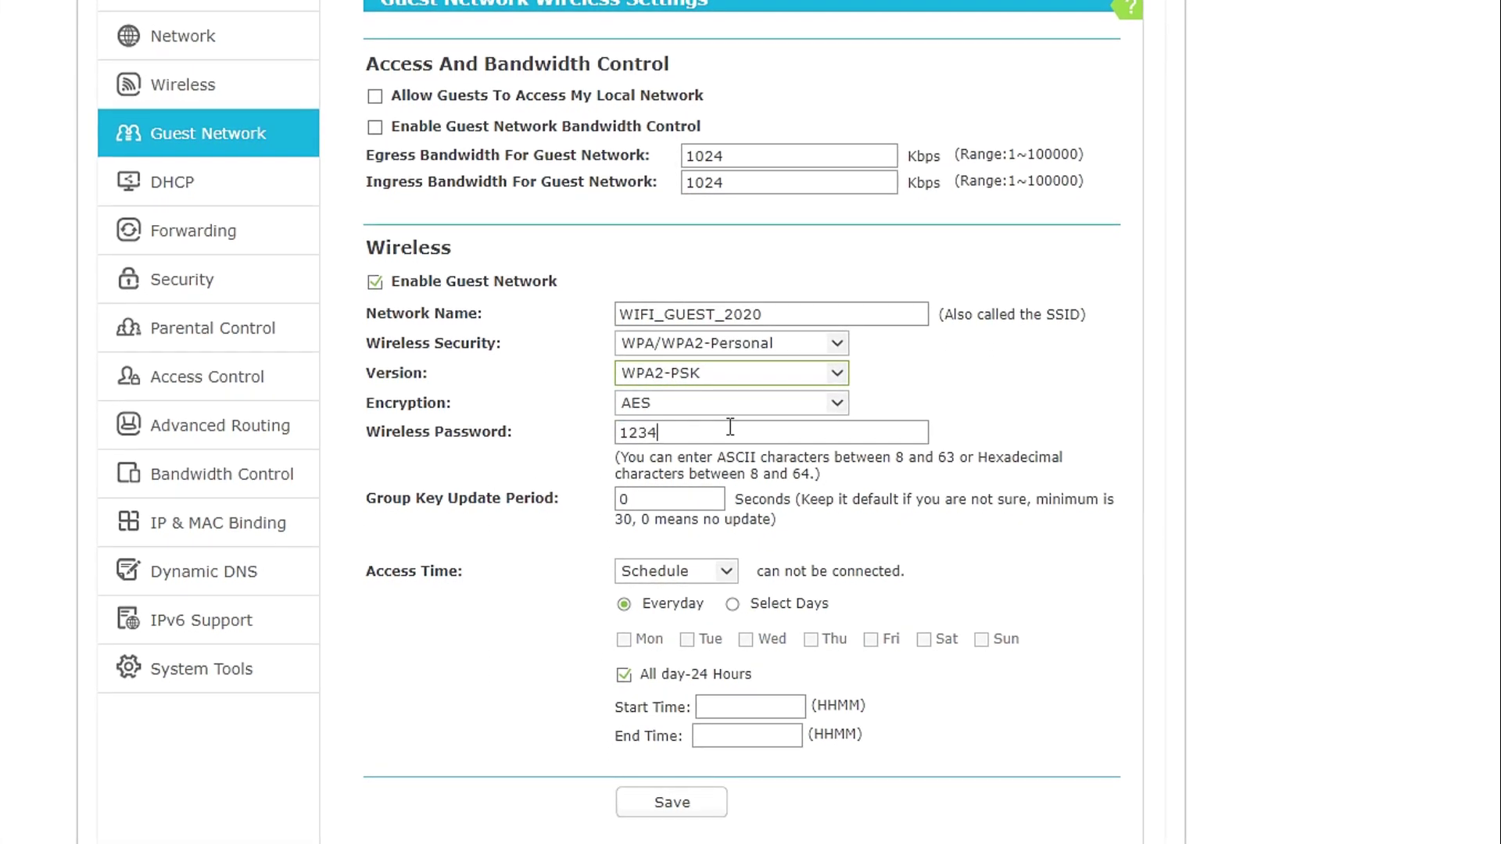
{"action": "type", "text": "5678"}
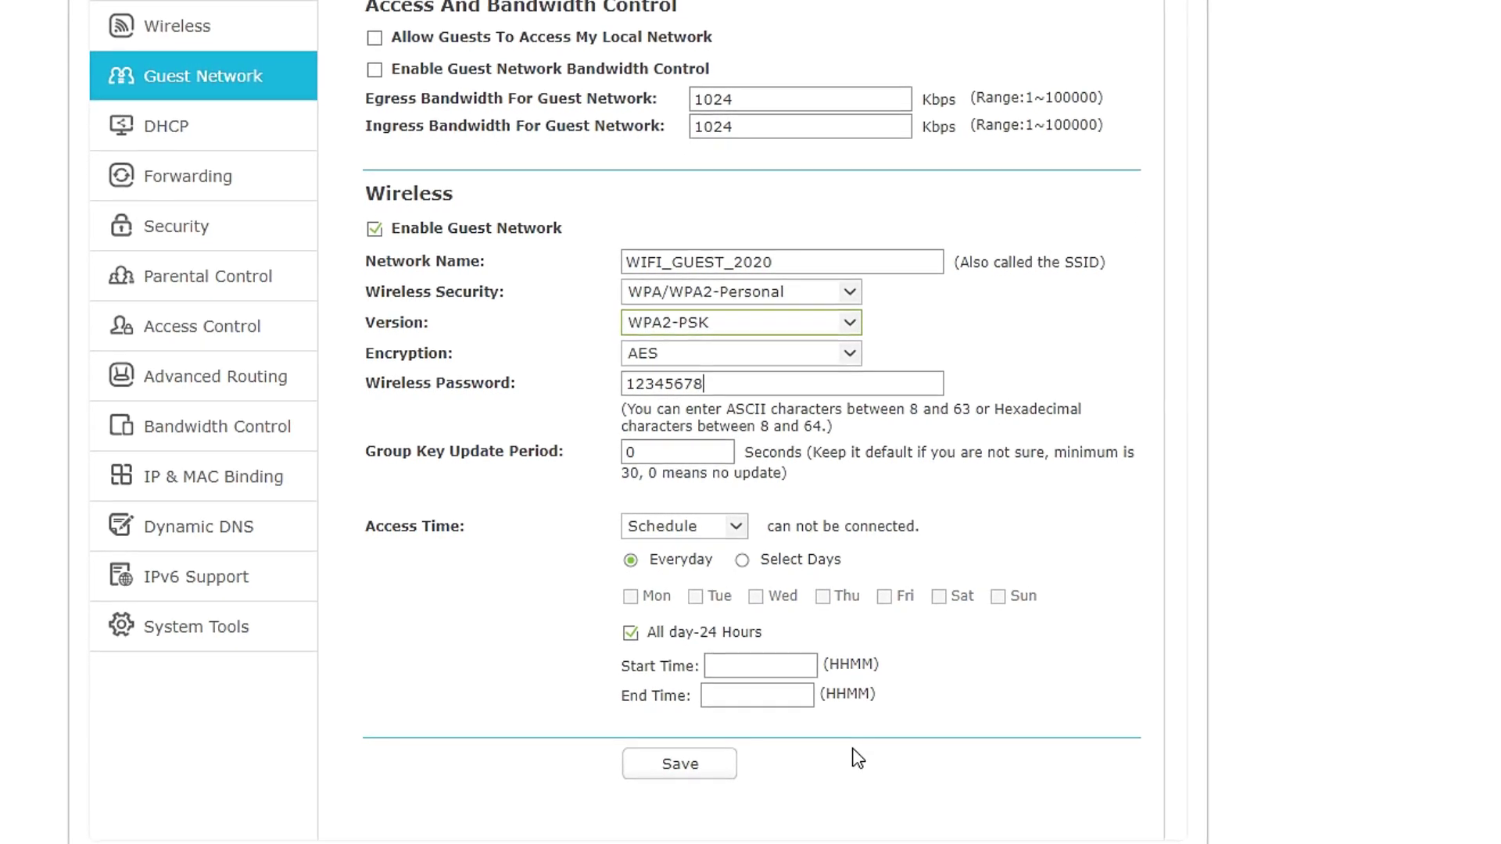
{"action": "left_click", "coordinate": [679, 763]}
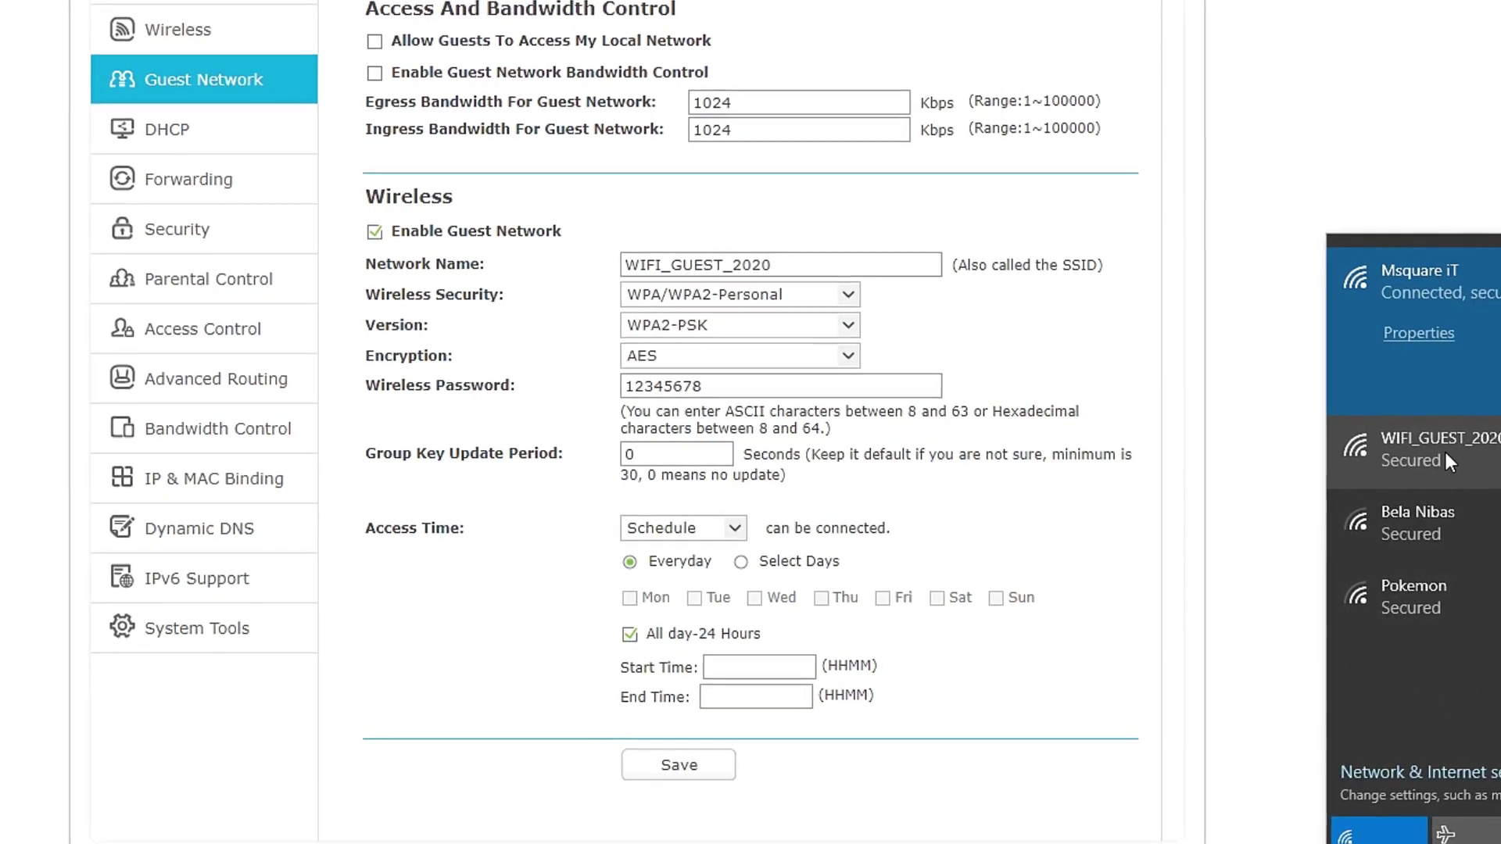
Connect the PC to WIFI_GUEST_2020 with its security key, allowing network discovery.
{"action": "double_click", "coordinate": [774, 261]}
{"action": "left_click_drag", "start_coordinate": [779, 260], "coordinate": [611, 254]}
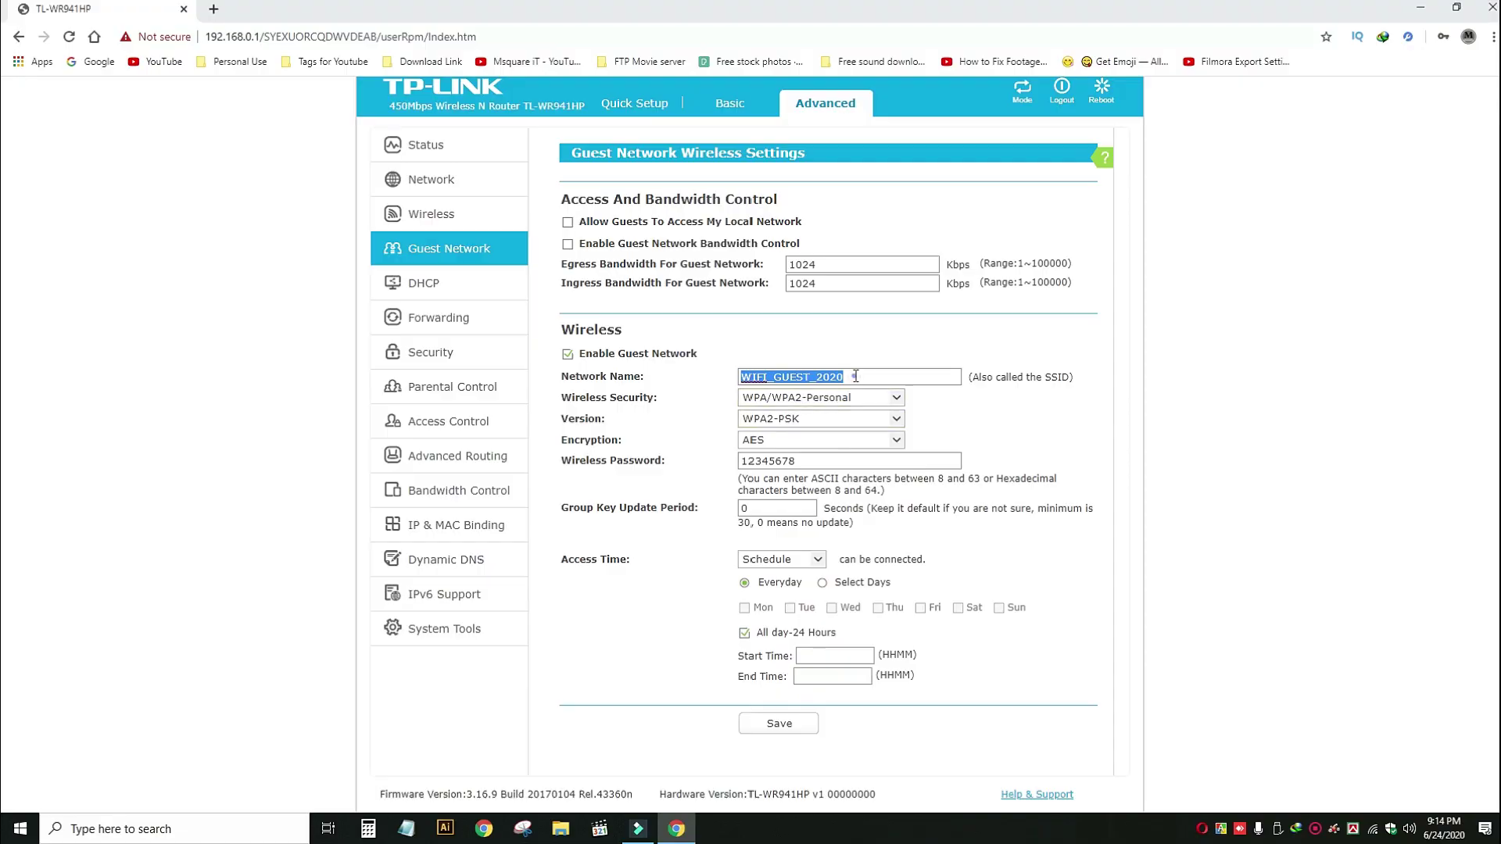
{"action": "left_click", "coordinate": [1374, 830]}
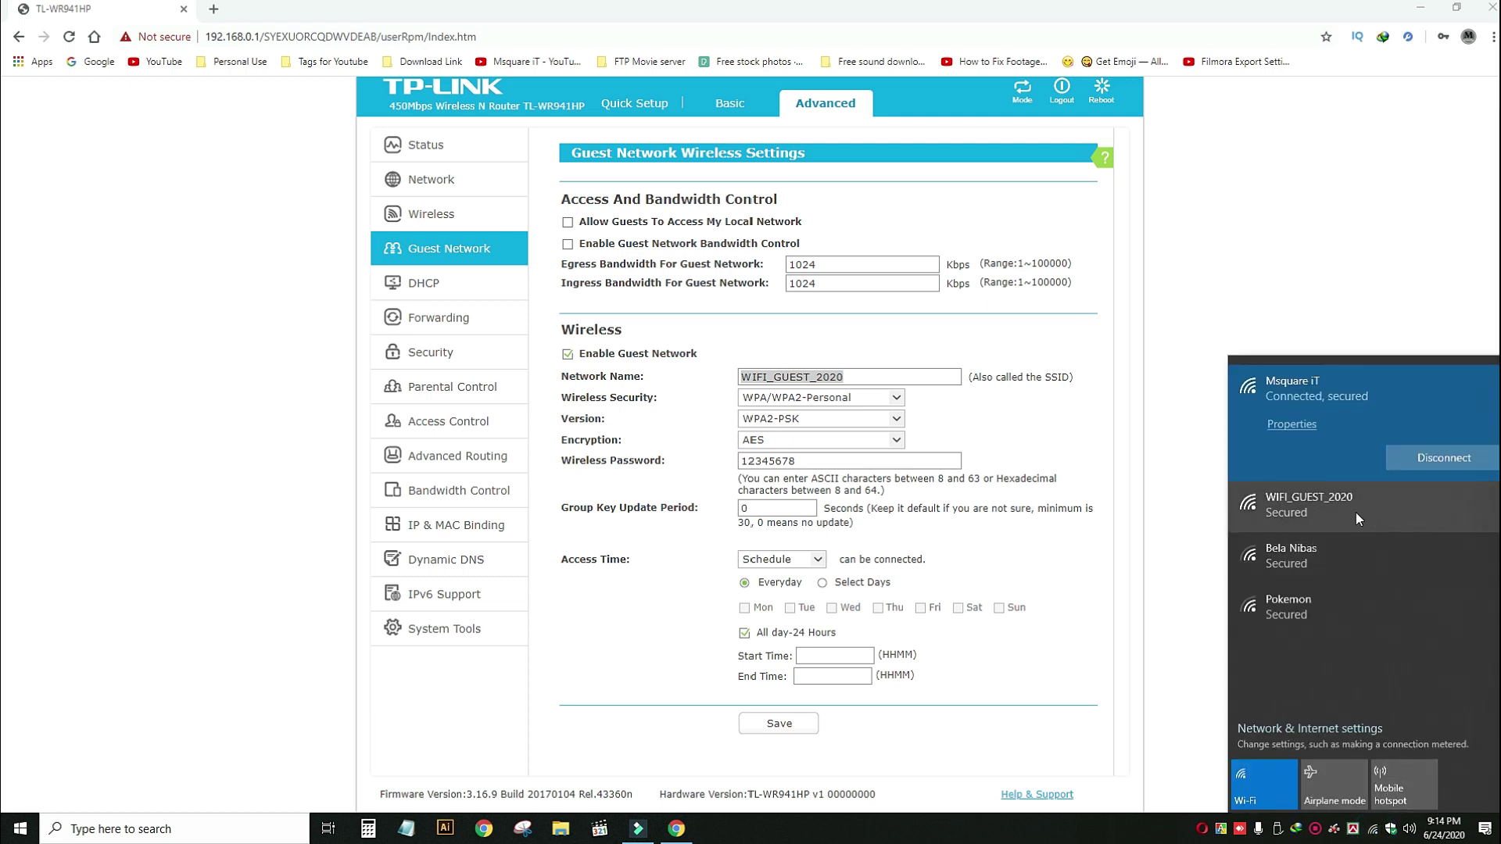
{"action": "left_click", "coordinate": [1330, 505]}
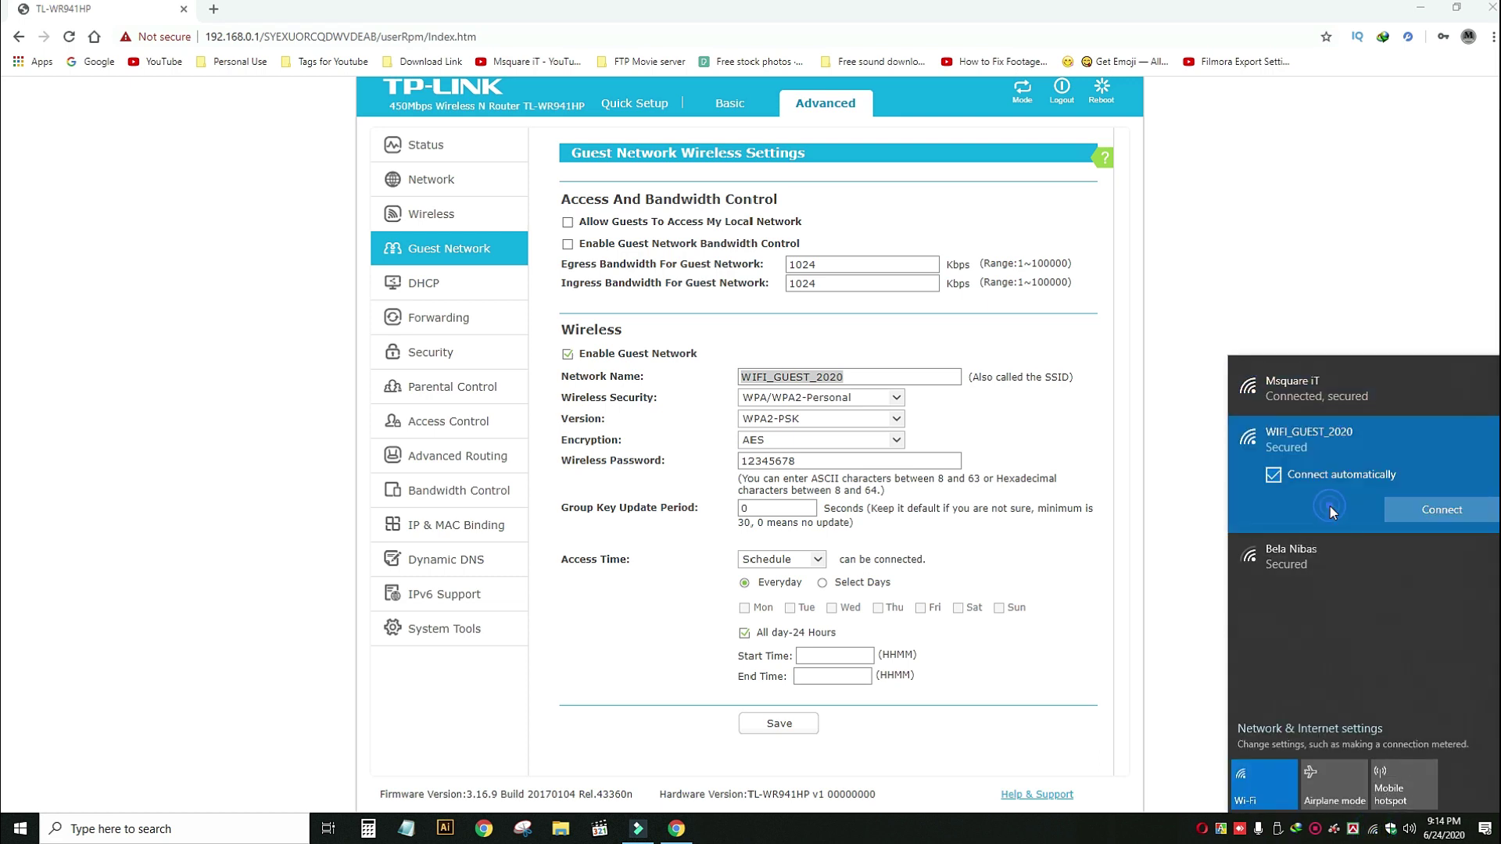
{"action": "left_click", "coordinate": [1472, 519]}
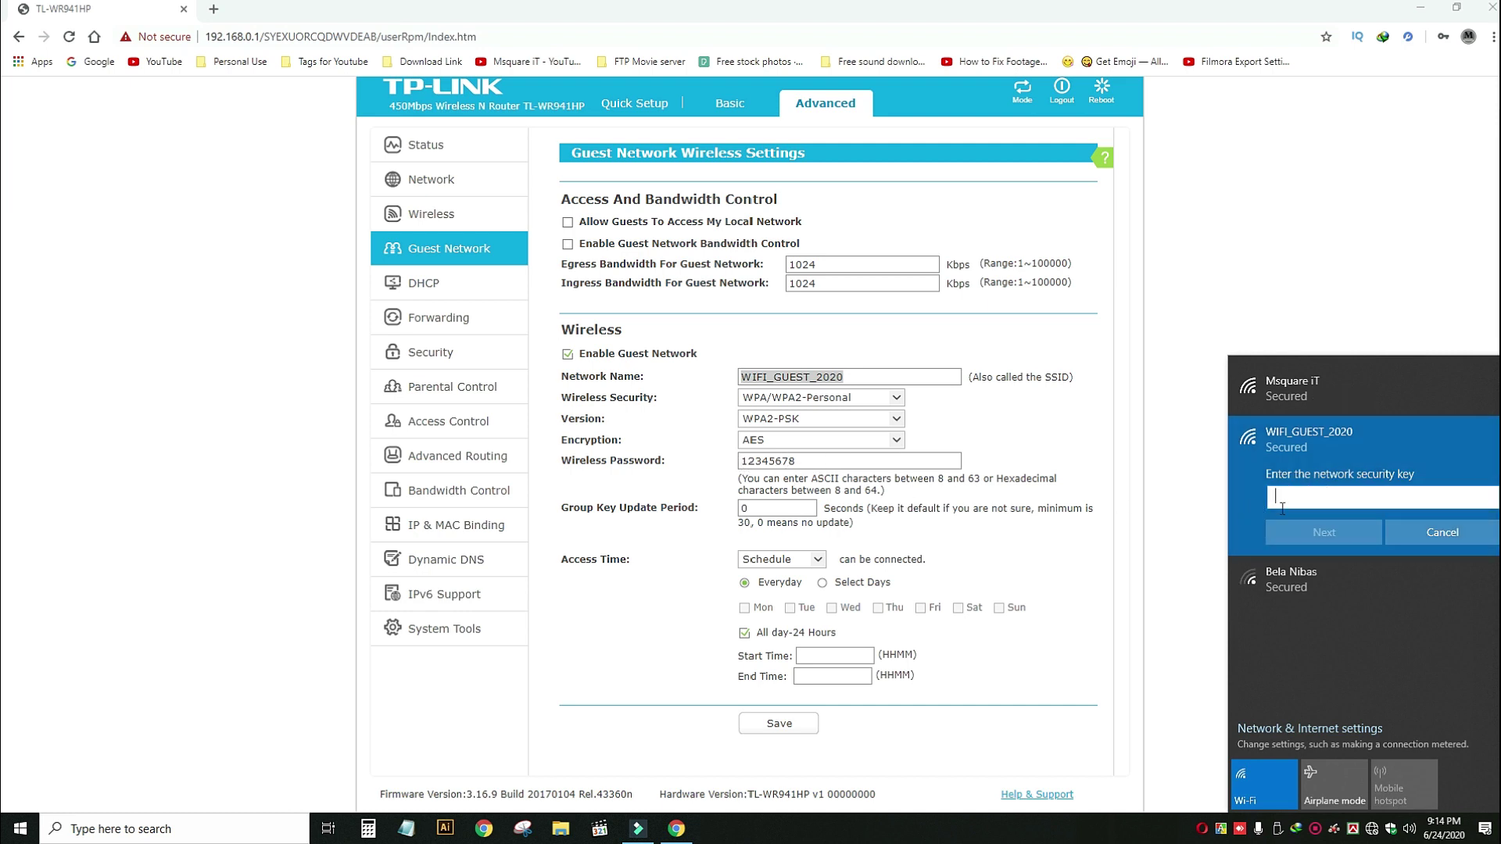
{"action": "type", "text": "1"}
{"action": "left_click", "coordinate": [1321, 531]}
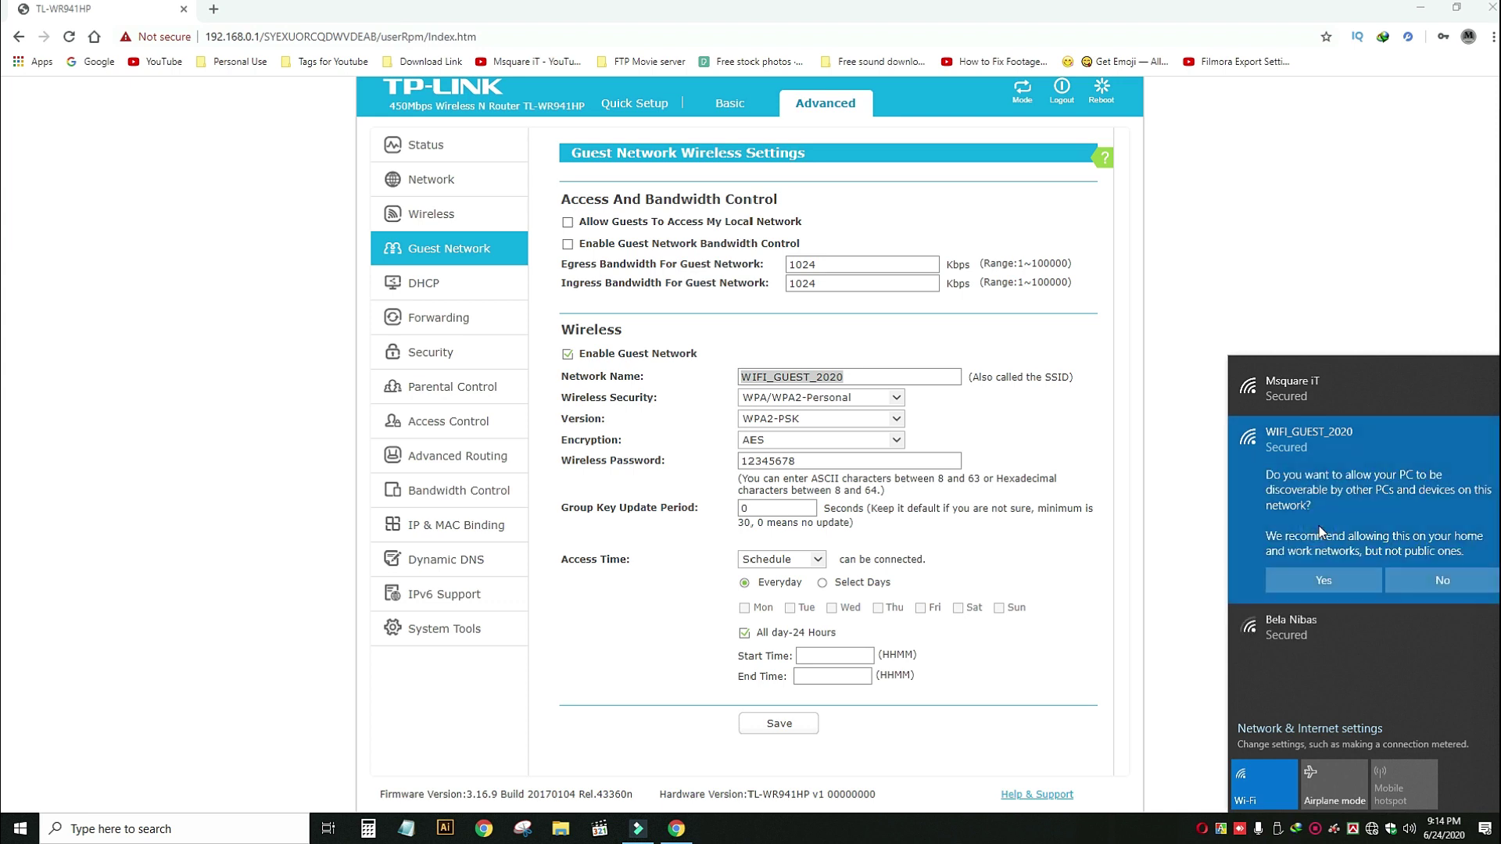
{"action": "left_click", "coordinate": [1316, 581]}
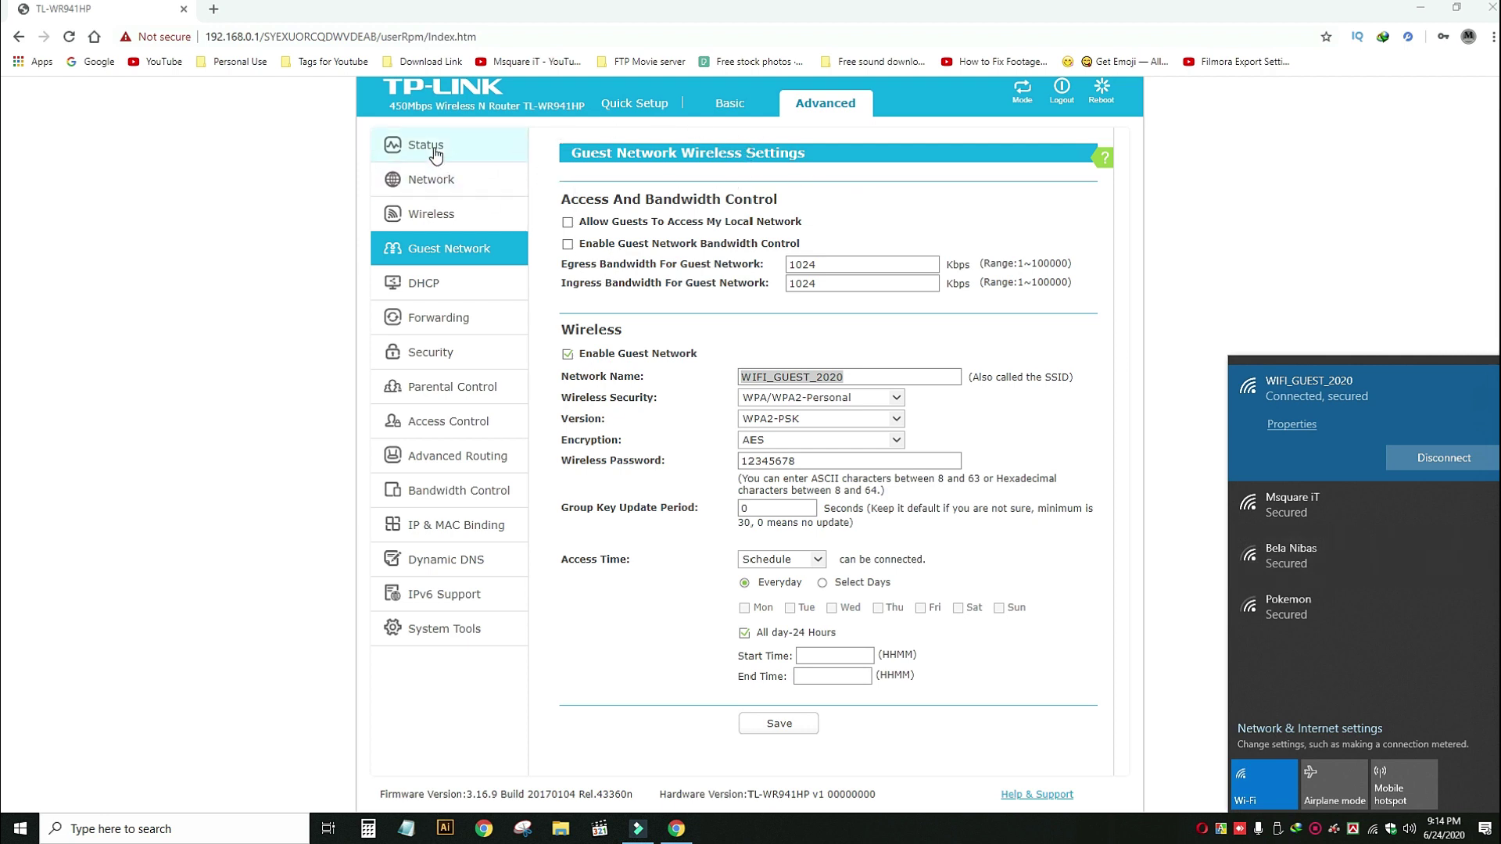
Open a new maximized Chrome window and load YouTube to test the guest connection.
{"action": "left_click", "coordinate": [488, 149]}
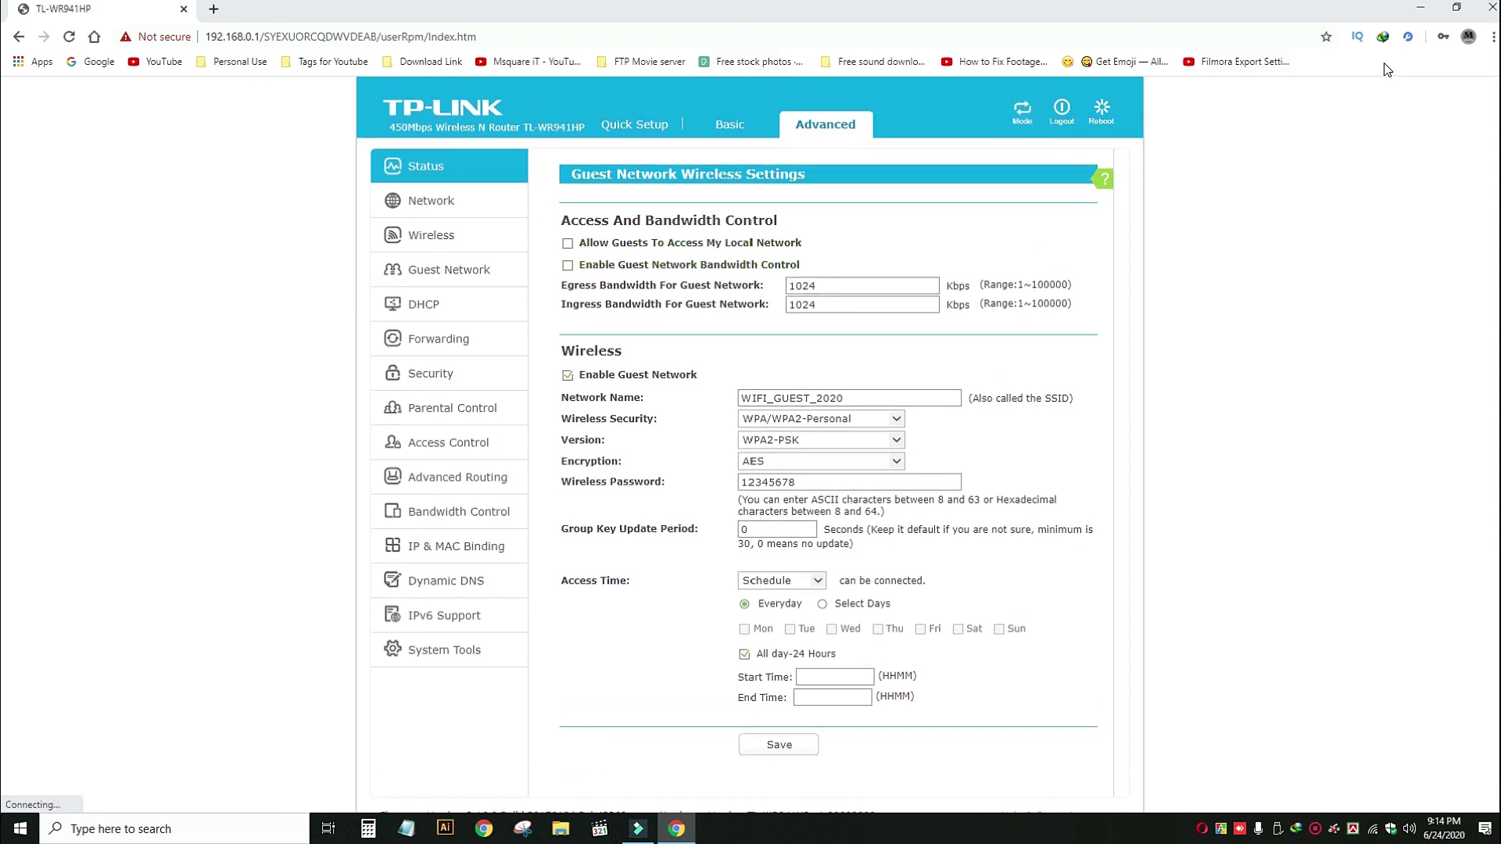
{"action": "left_click", "coordinate": [1420, 9]}
{"action": "right_click", "coordinate": [488, 168]}
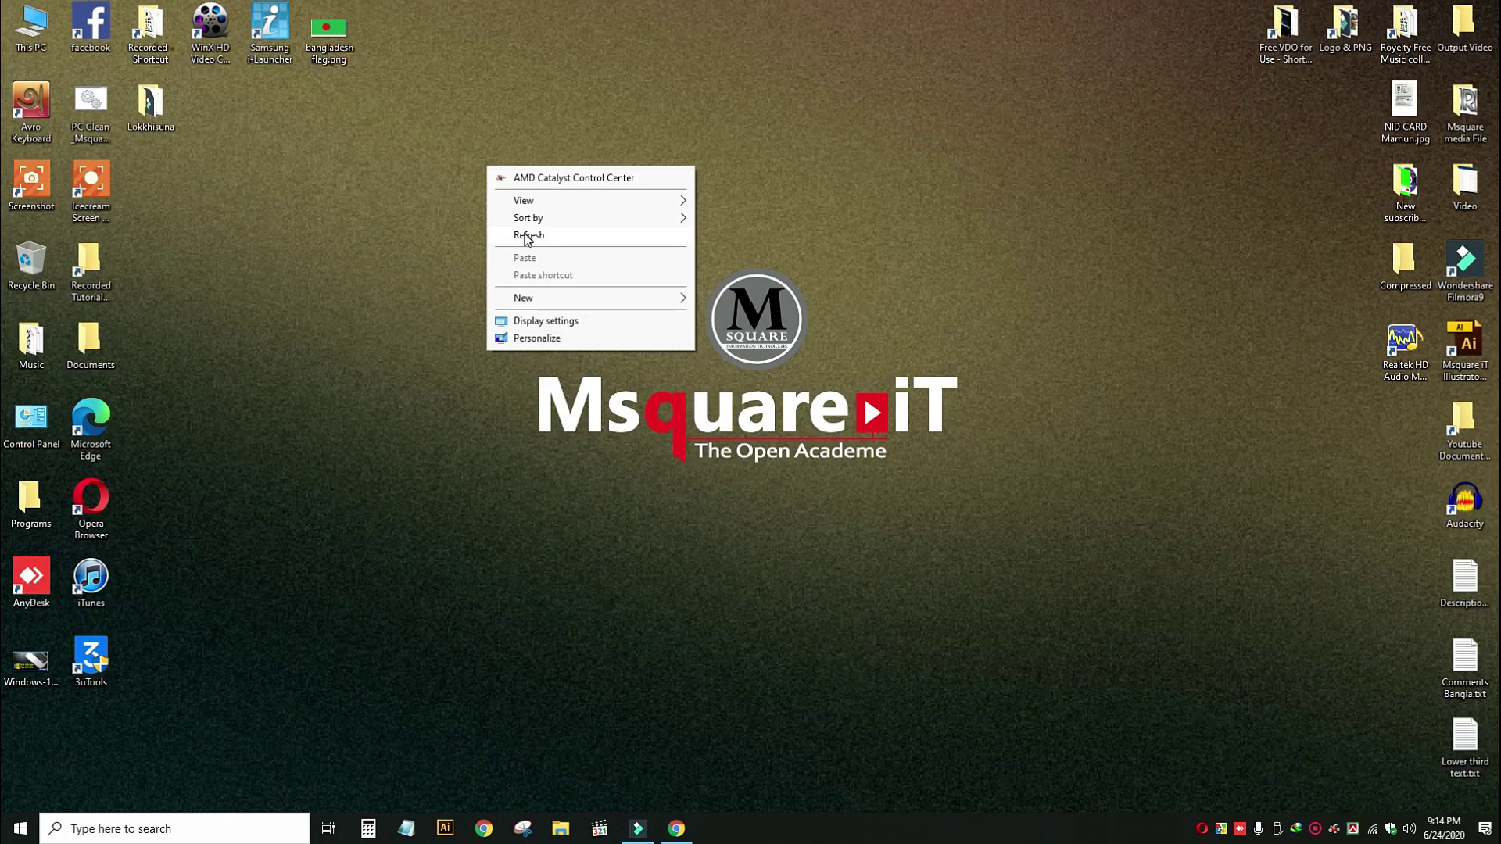
{"action": "left_click", "coordinate": [526, 236]}
{"action": "left_click", "coordinate": [484, 834]}
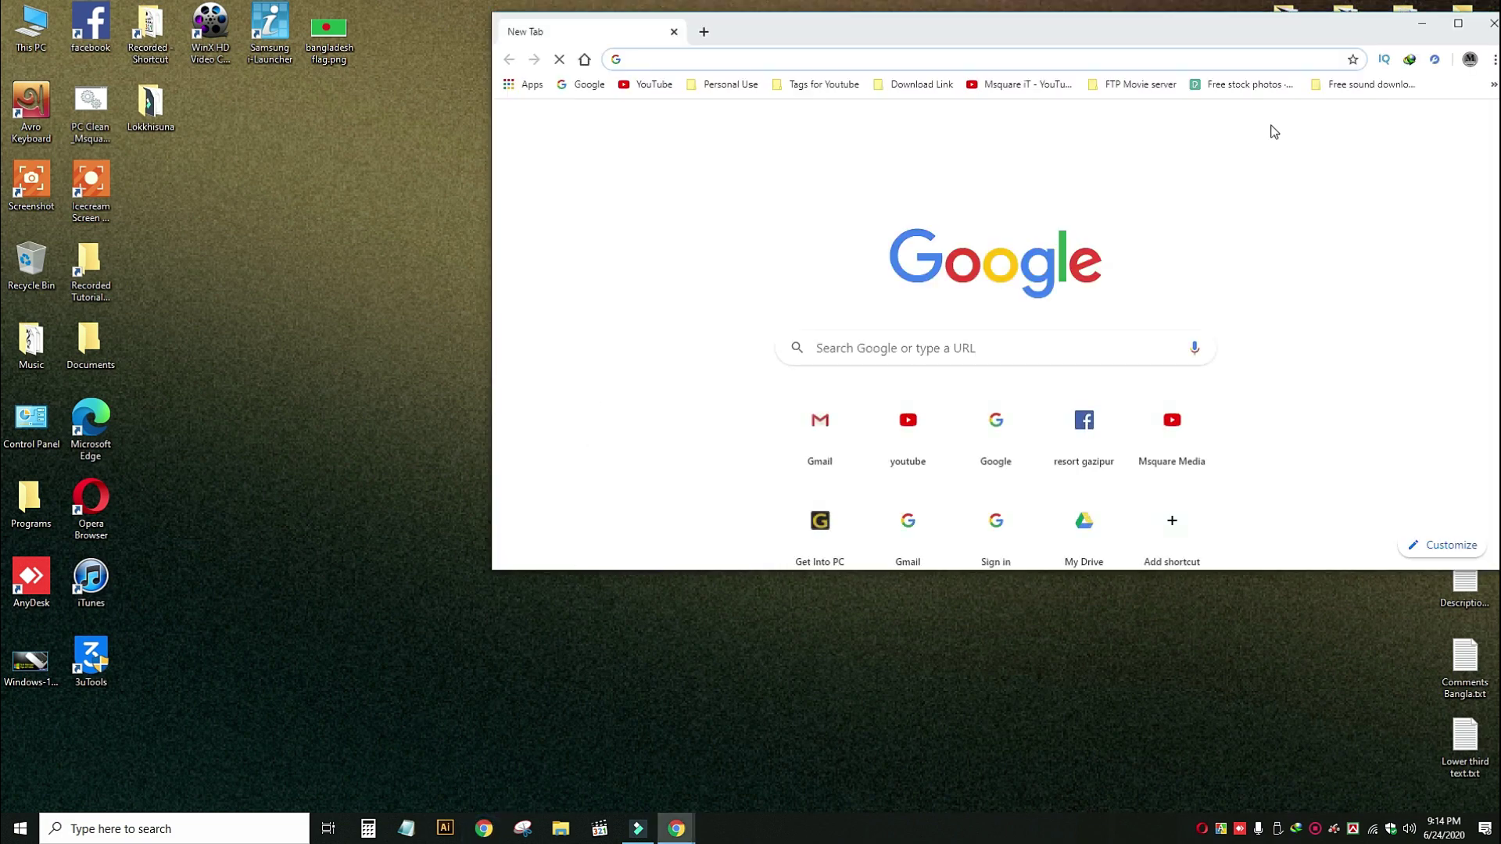
{"action": "left_click", "coordinate": [1452, 18]}
{"action": "left_click", "coordinate": [160, 61]}
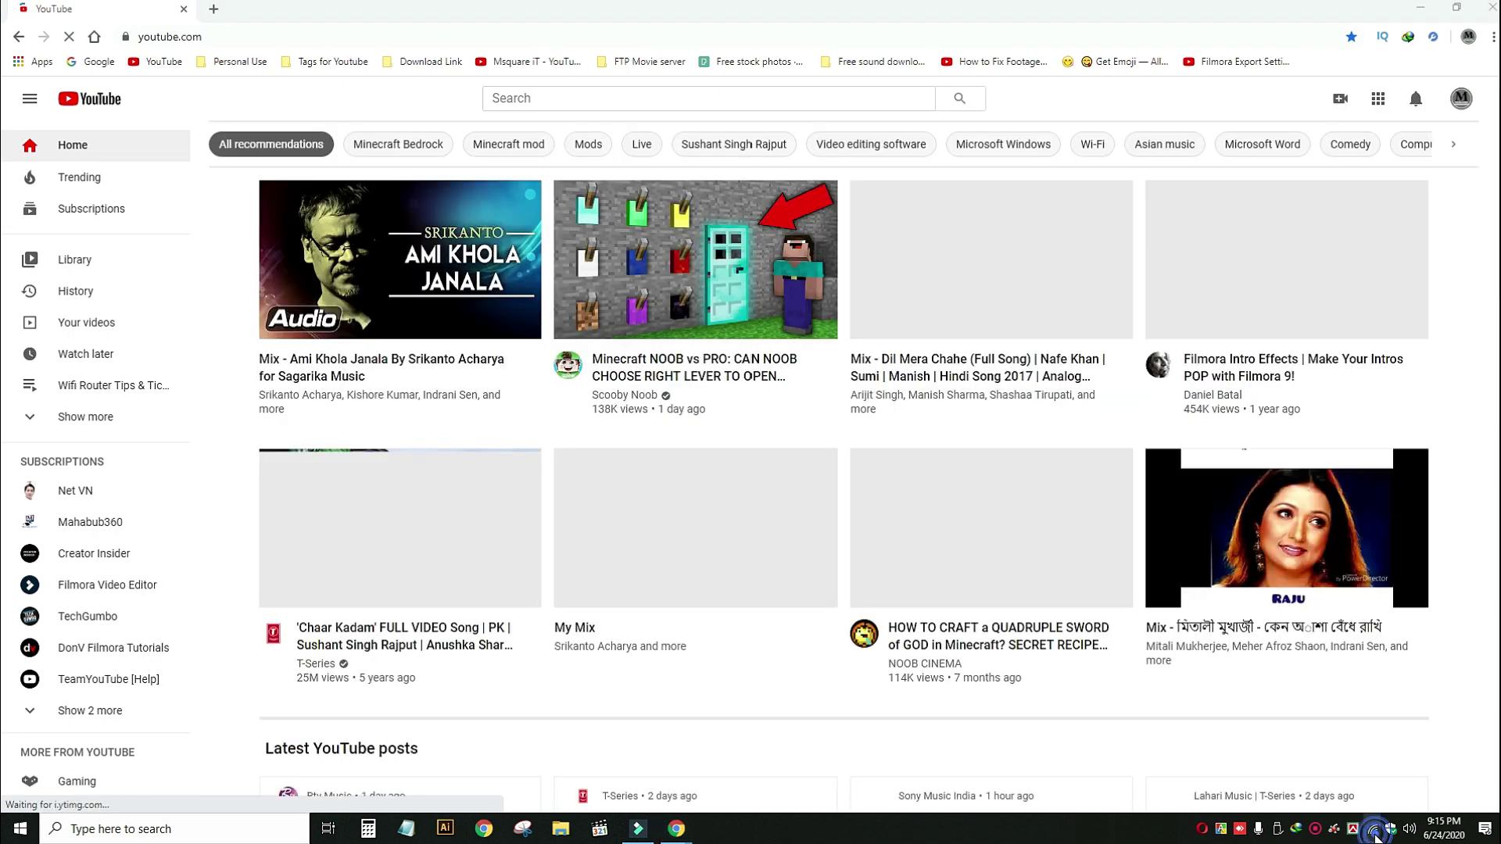
Confirm WIFI_GUEST_2020 is connected while YouTube loads, then minimize the browser.
{"action": "left_click", "coordinate": [1374, 830]}
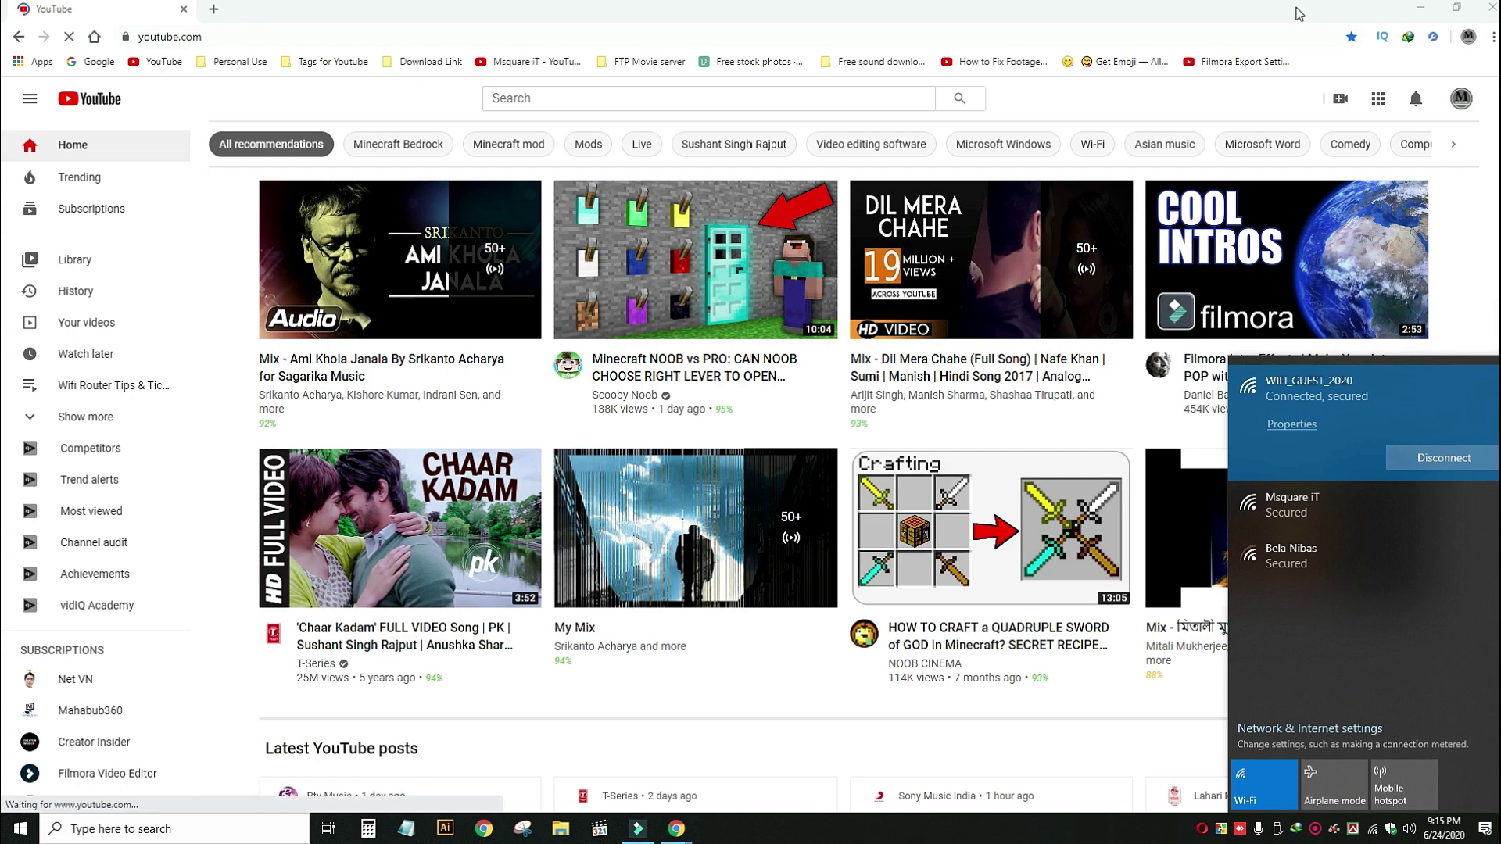
{"action": "left_click", "coordinate": [1298, 14]}
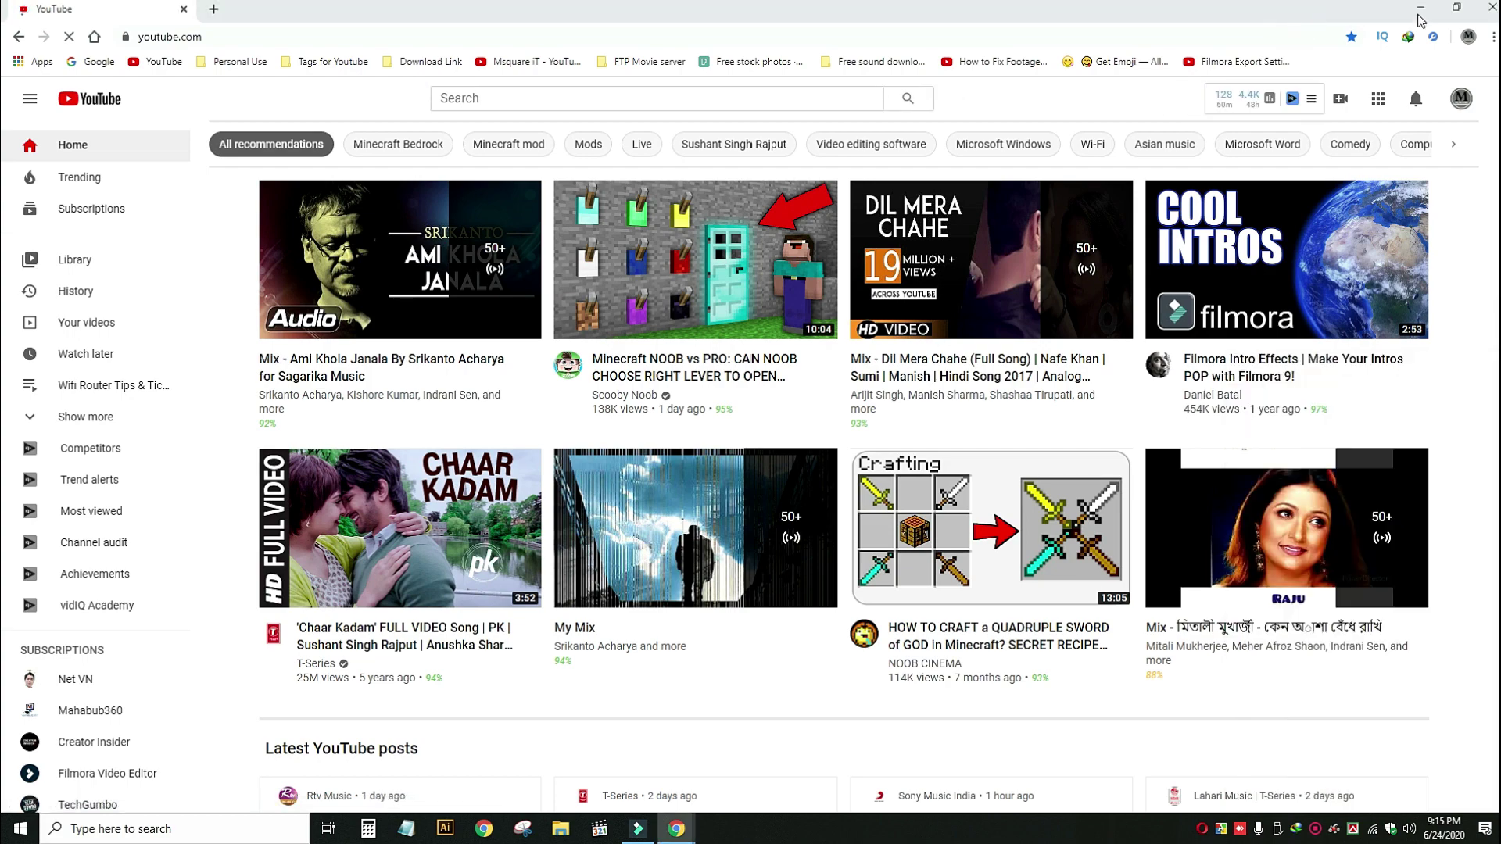
{"action": "left_click", "coordinate": [1420, 8]}
Restore the router admin window and reload the page at 192.168.0.1.
{"action": "mouse_move", "coordinate": [677, 830]}
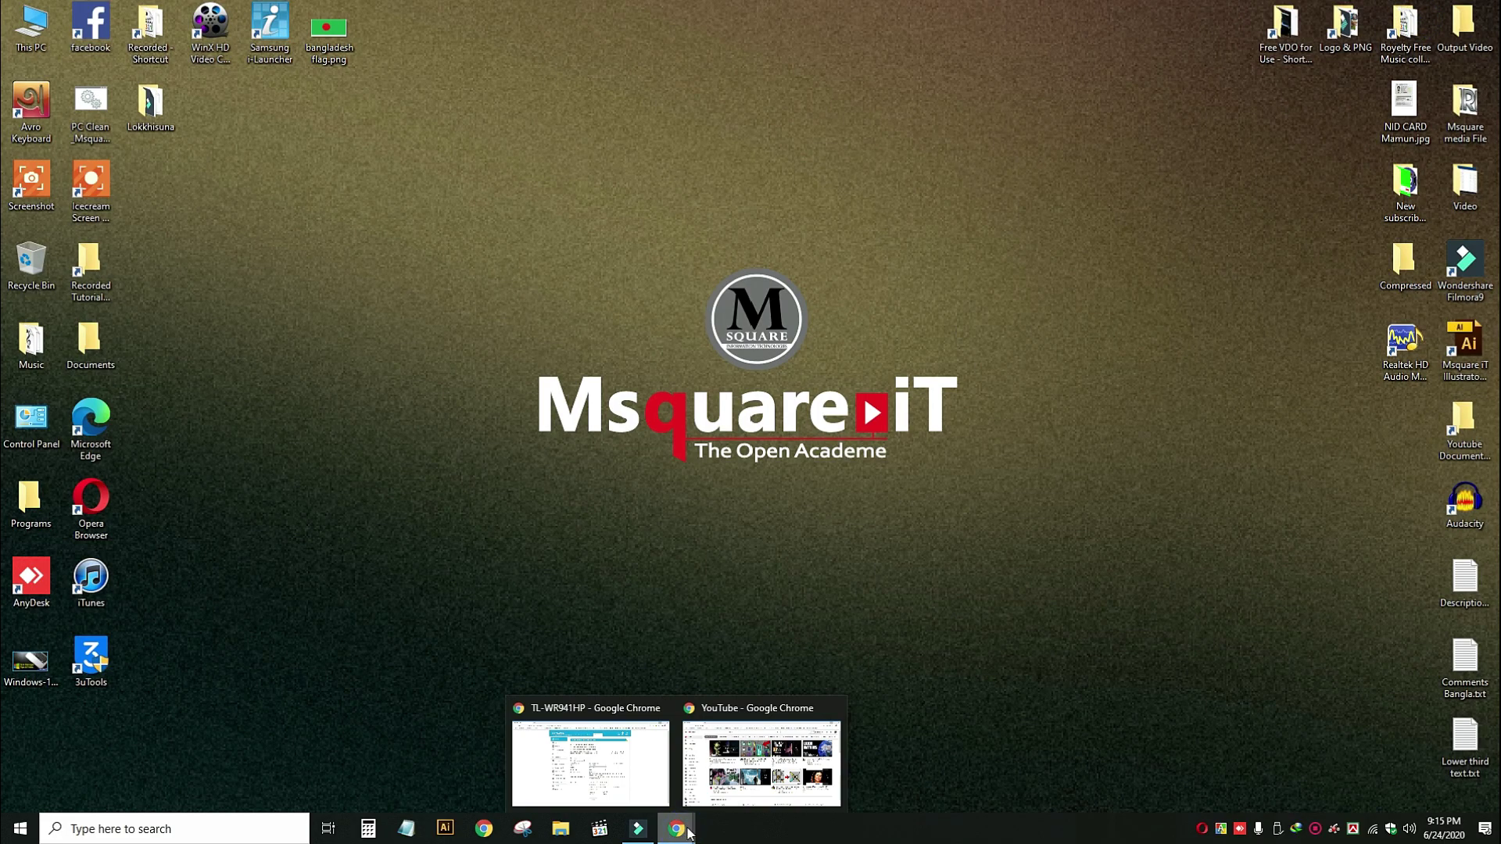
{"action": "left_click", "coordinate": [627, 780]}
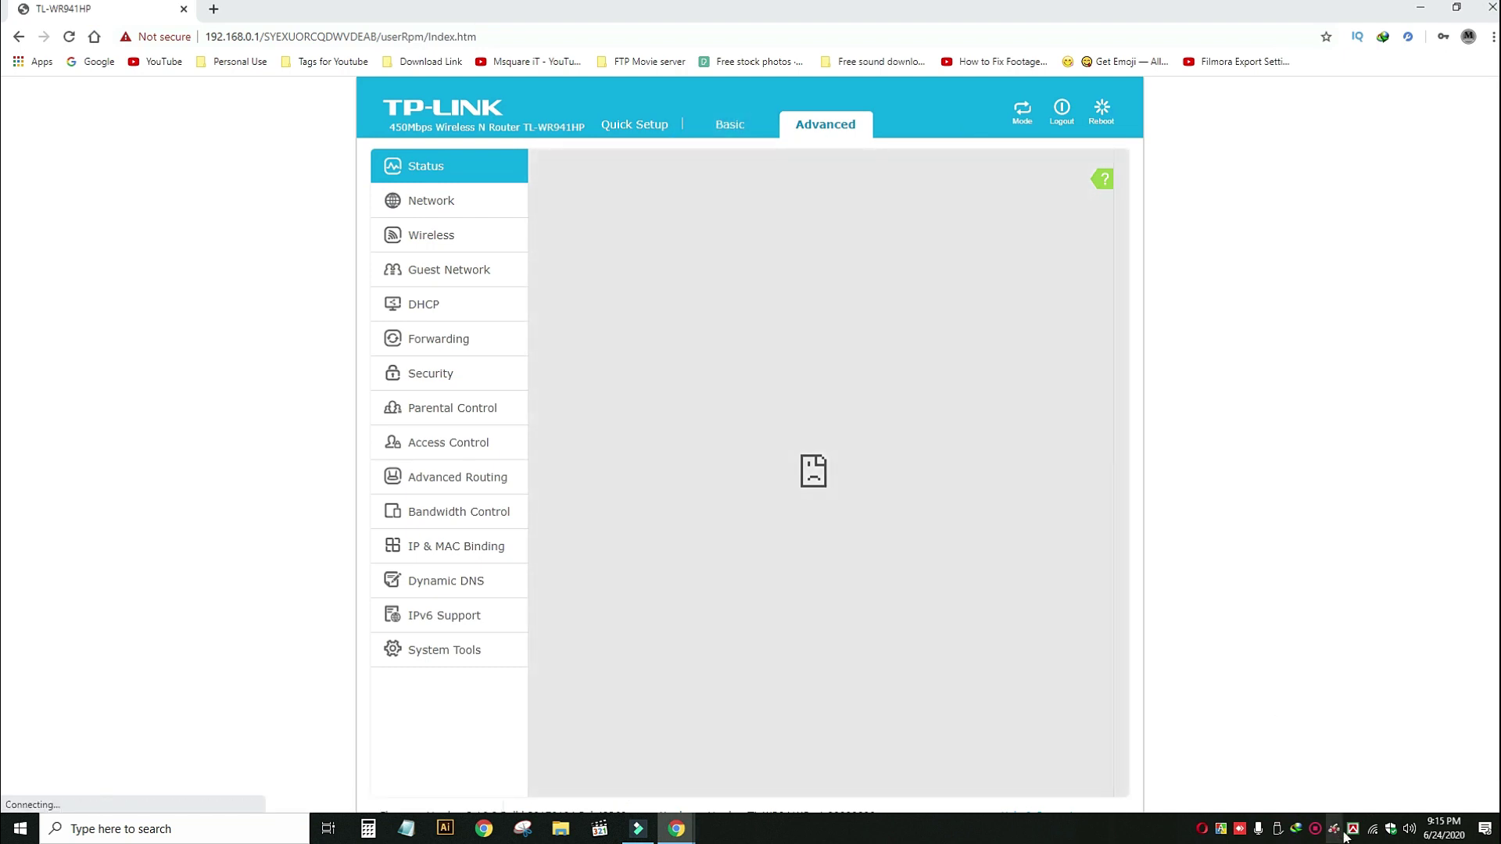
{"action": "left_click", "coordinate": [1374, 831]}
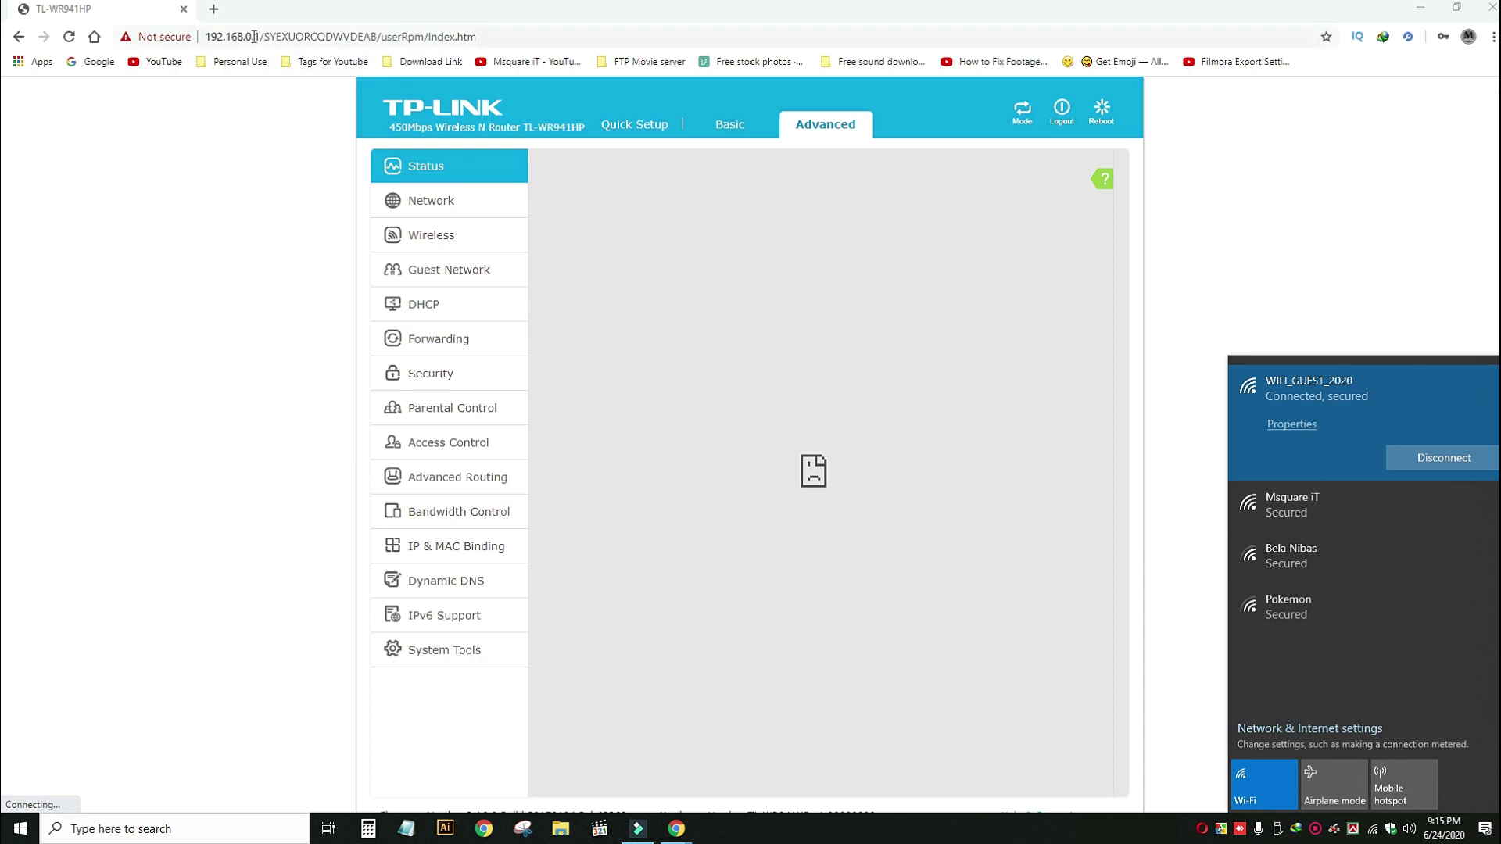
{"action": "left_click", "coordinate": [261, 36]}
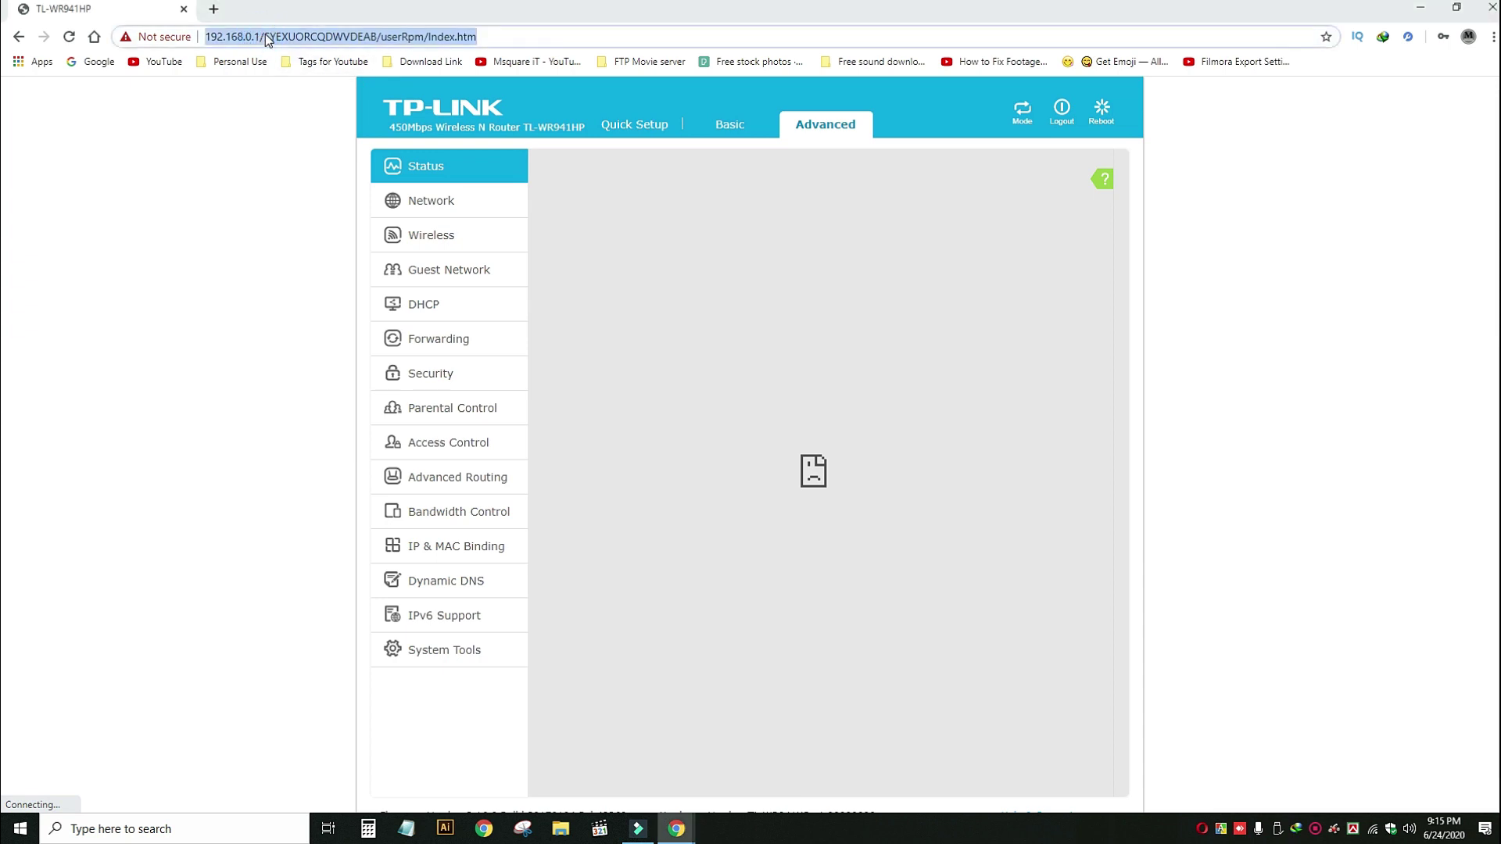
{"action": "type", "text": "192.168.0.1"}
{"action": "key", "text": "Return"}
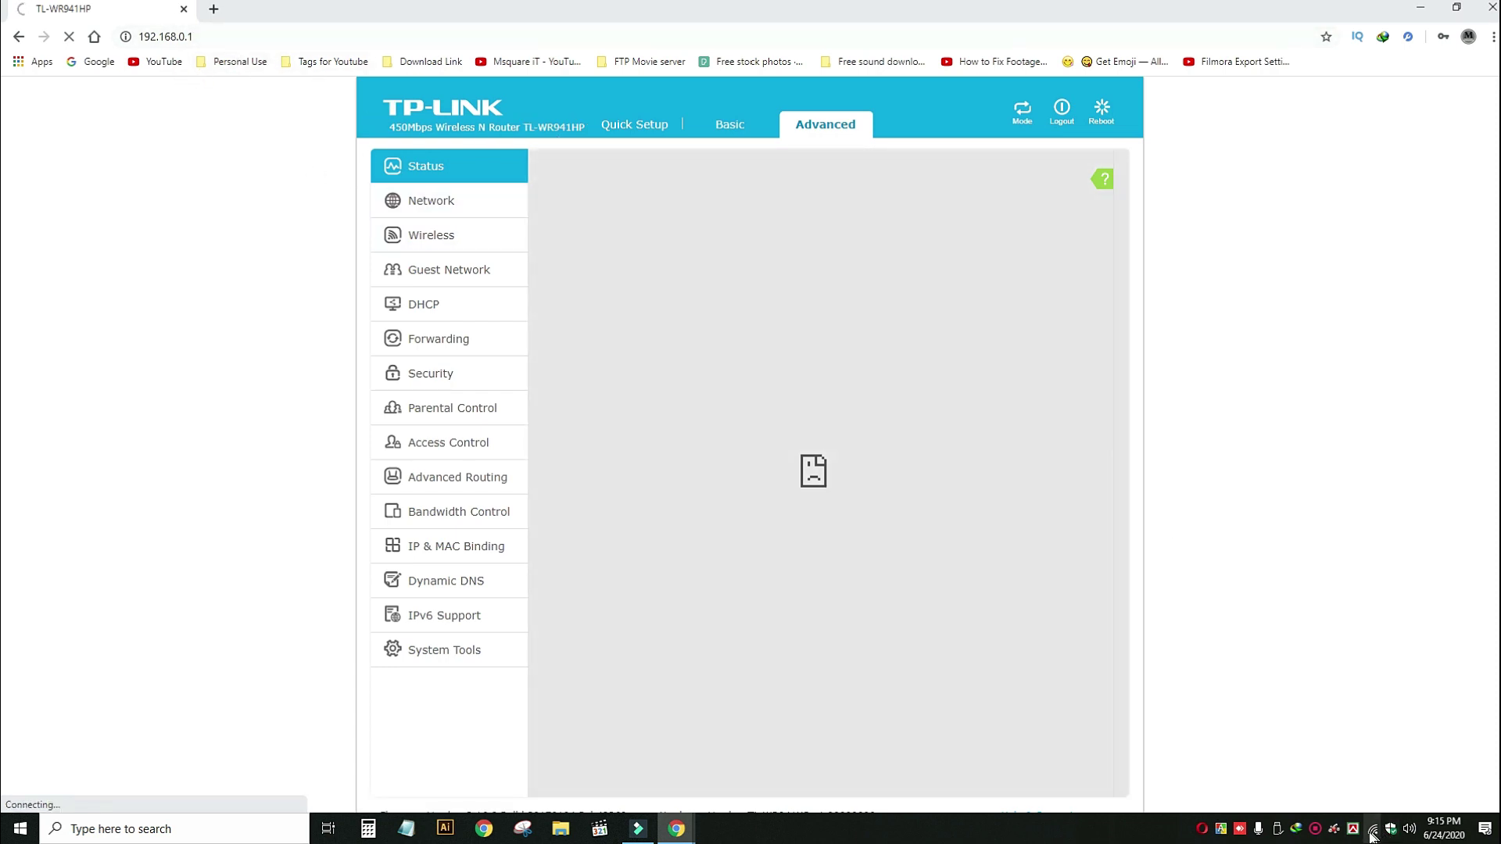
Reconnect the PC to the Msquare iT Wi-Fi network.
{"action": "left_click", "coordinate": [1372, 834]}
{"action": "left_click", "coordinate": [1310, 511]}
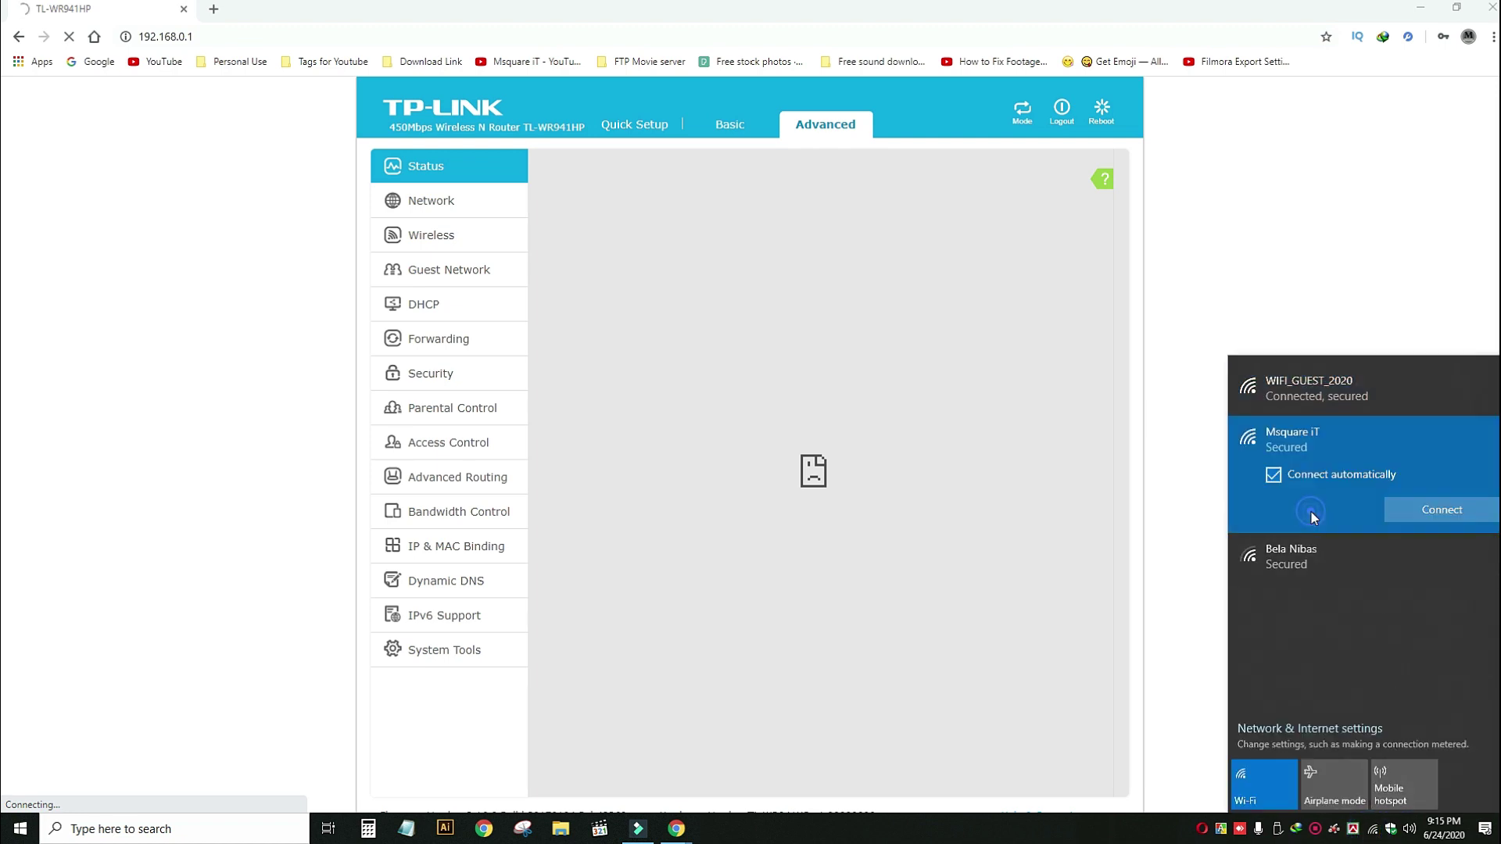
{"action": "left_click", "coordinate": [1433, 512]}
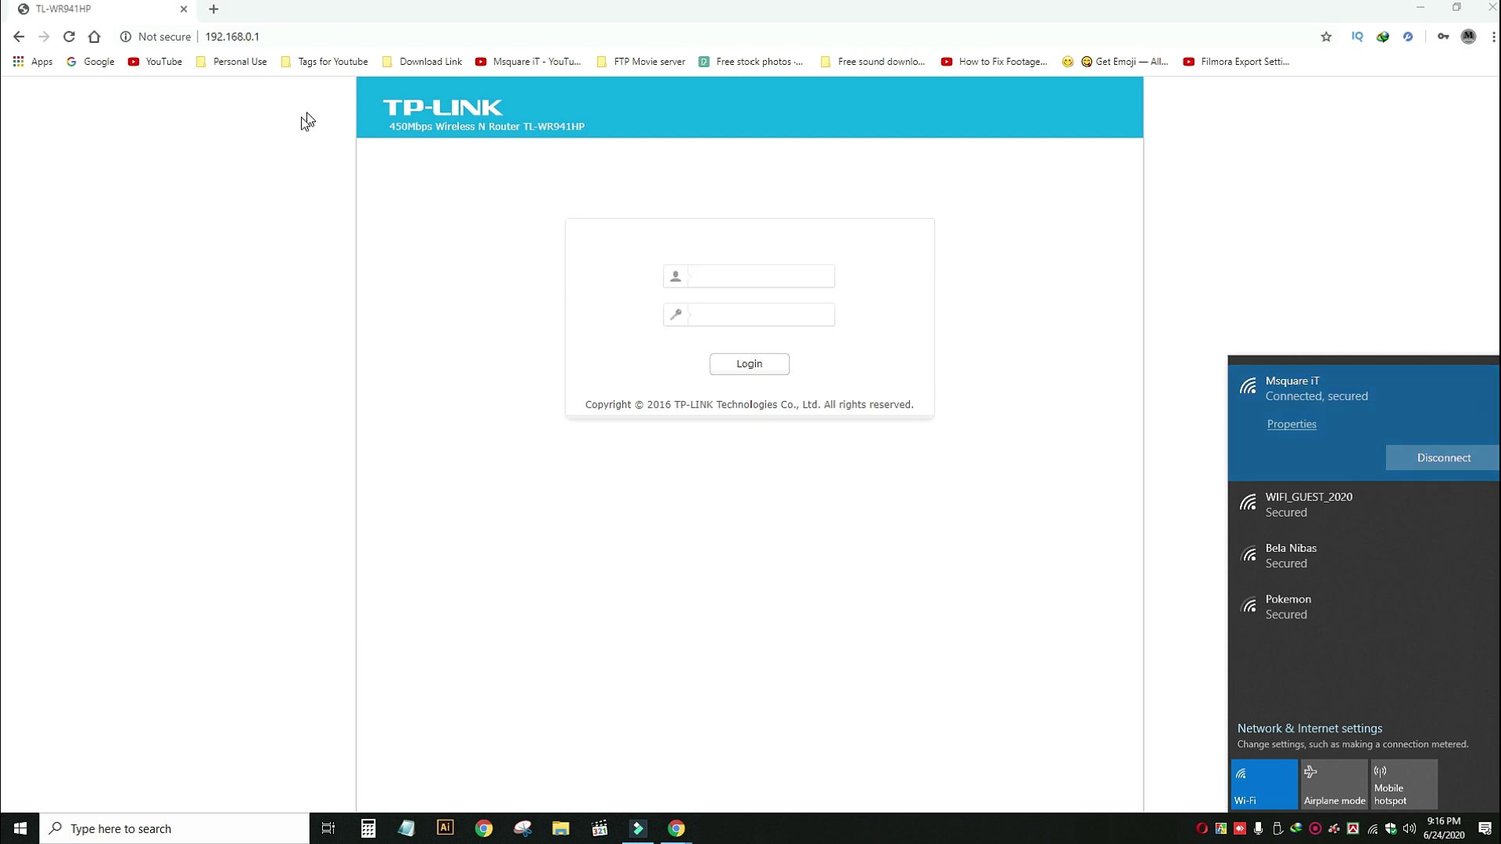
Sign back in with the admin credentials and open Advanced > Guest Network settings.
{"action": "left_click", "coordinate": [278, 40]}
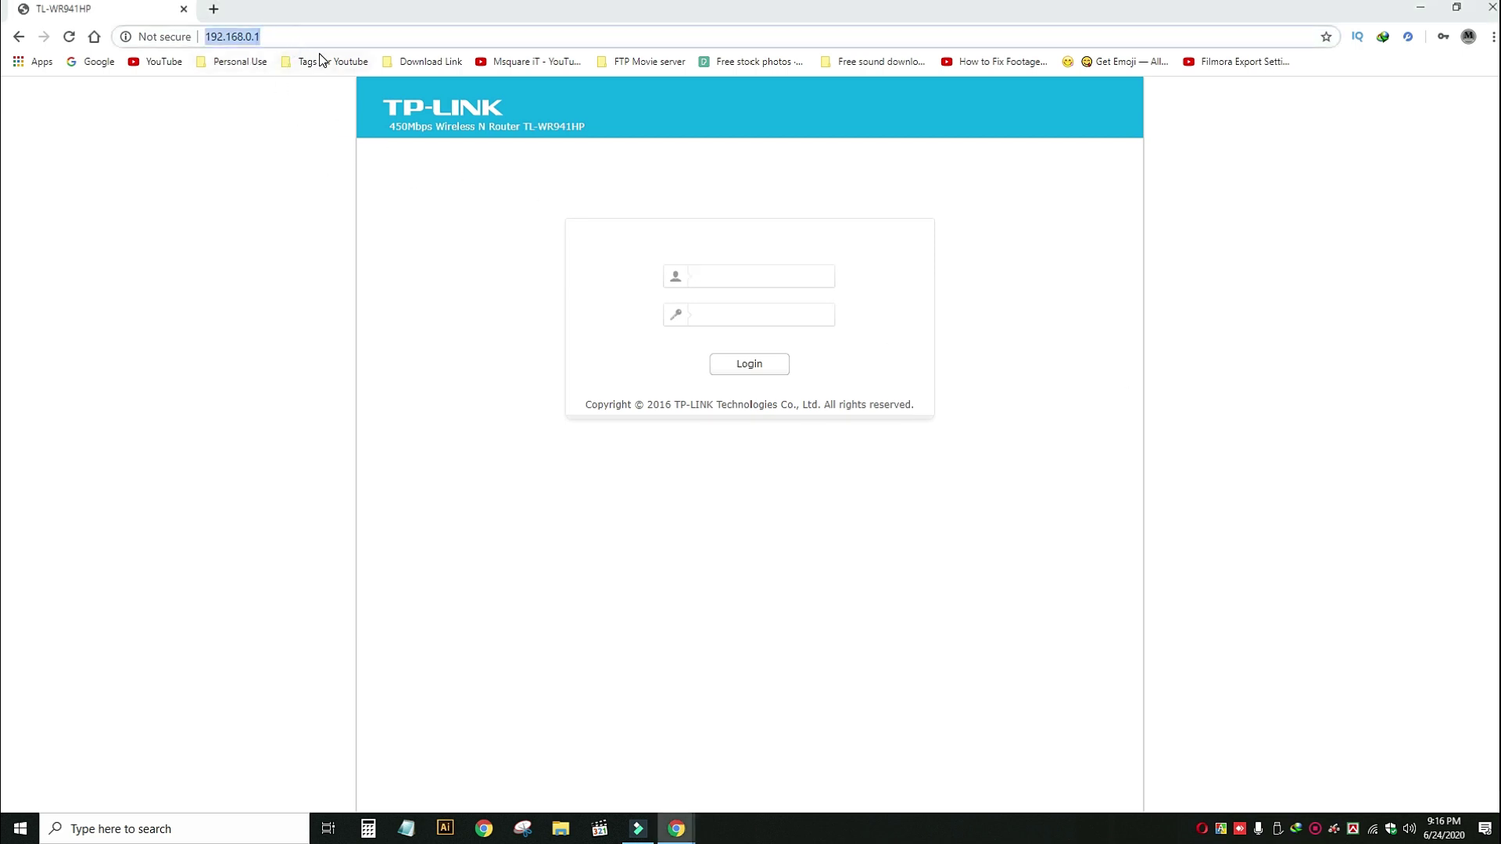
{"action": "key", "text": "Return"}
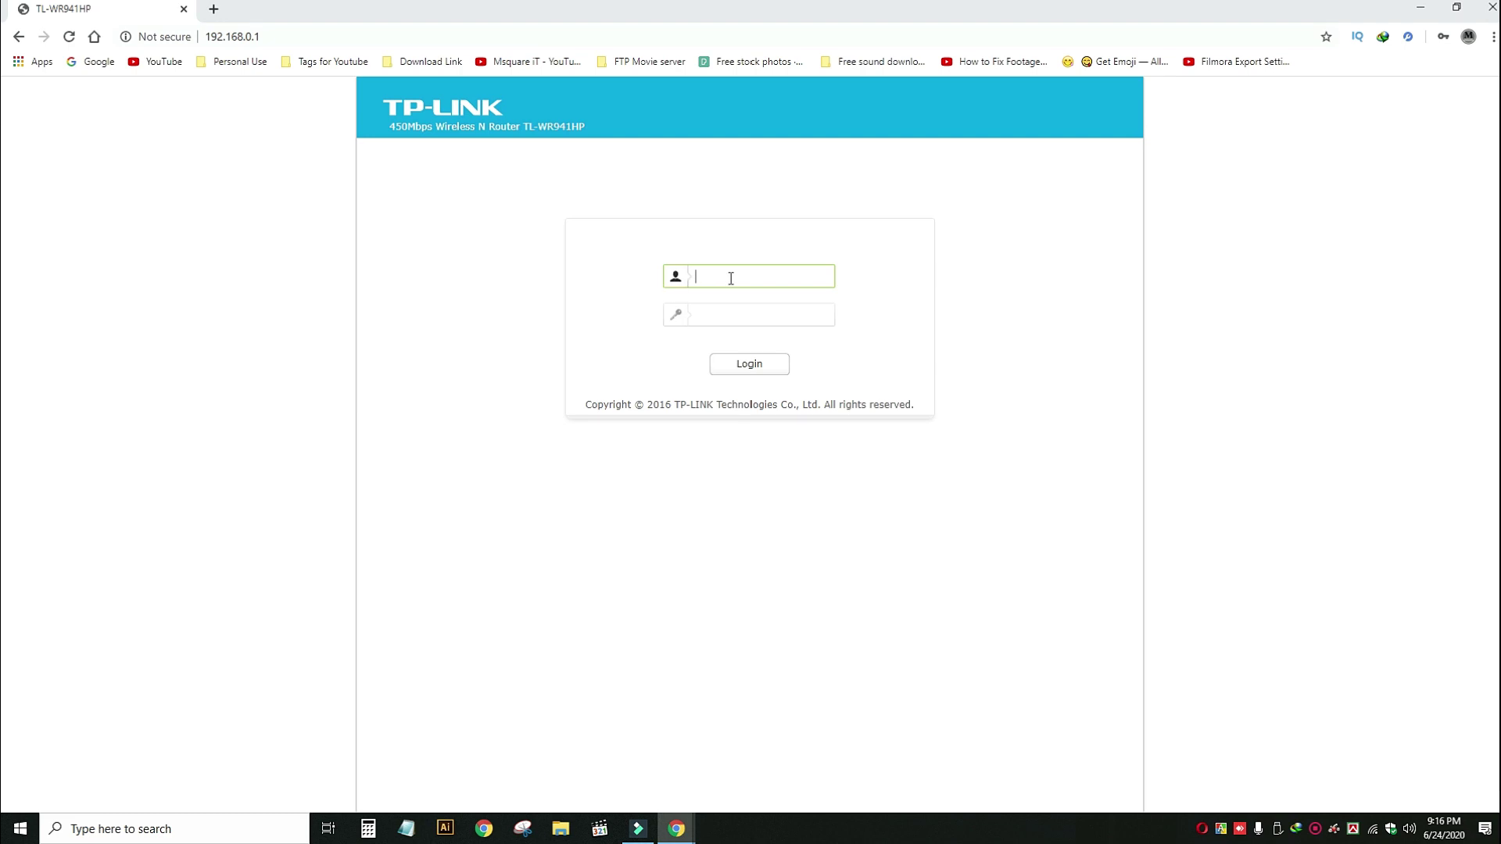
{"action": "left_click", "coordinate": [731, 278]}
{"action": "type", "text": "admin"}
{"action": "key", "text": "Tab"}
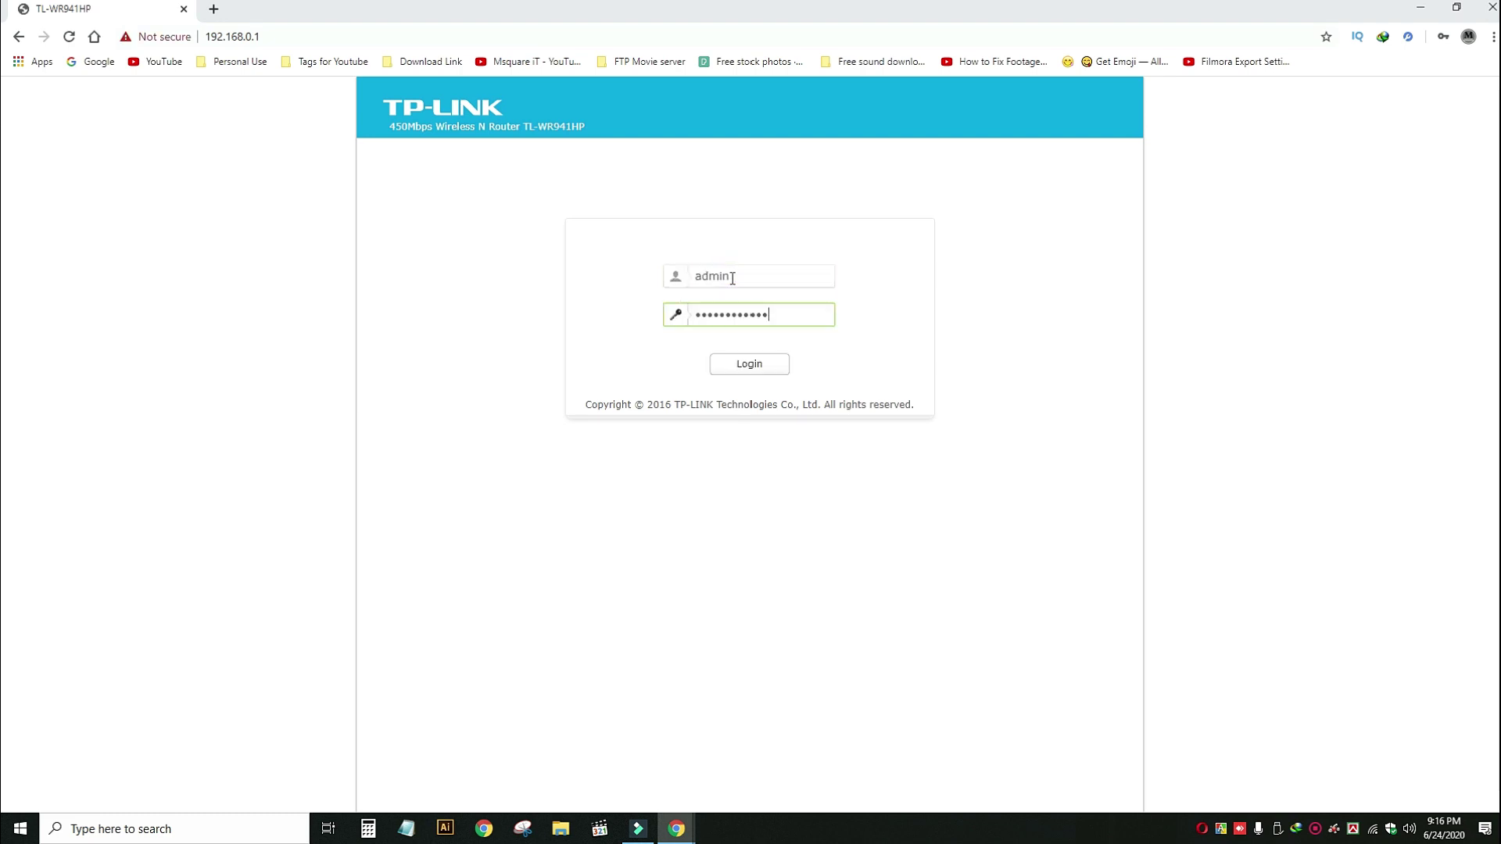
{"action": "key", "text": "Return"}
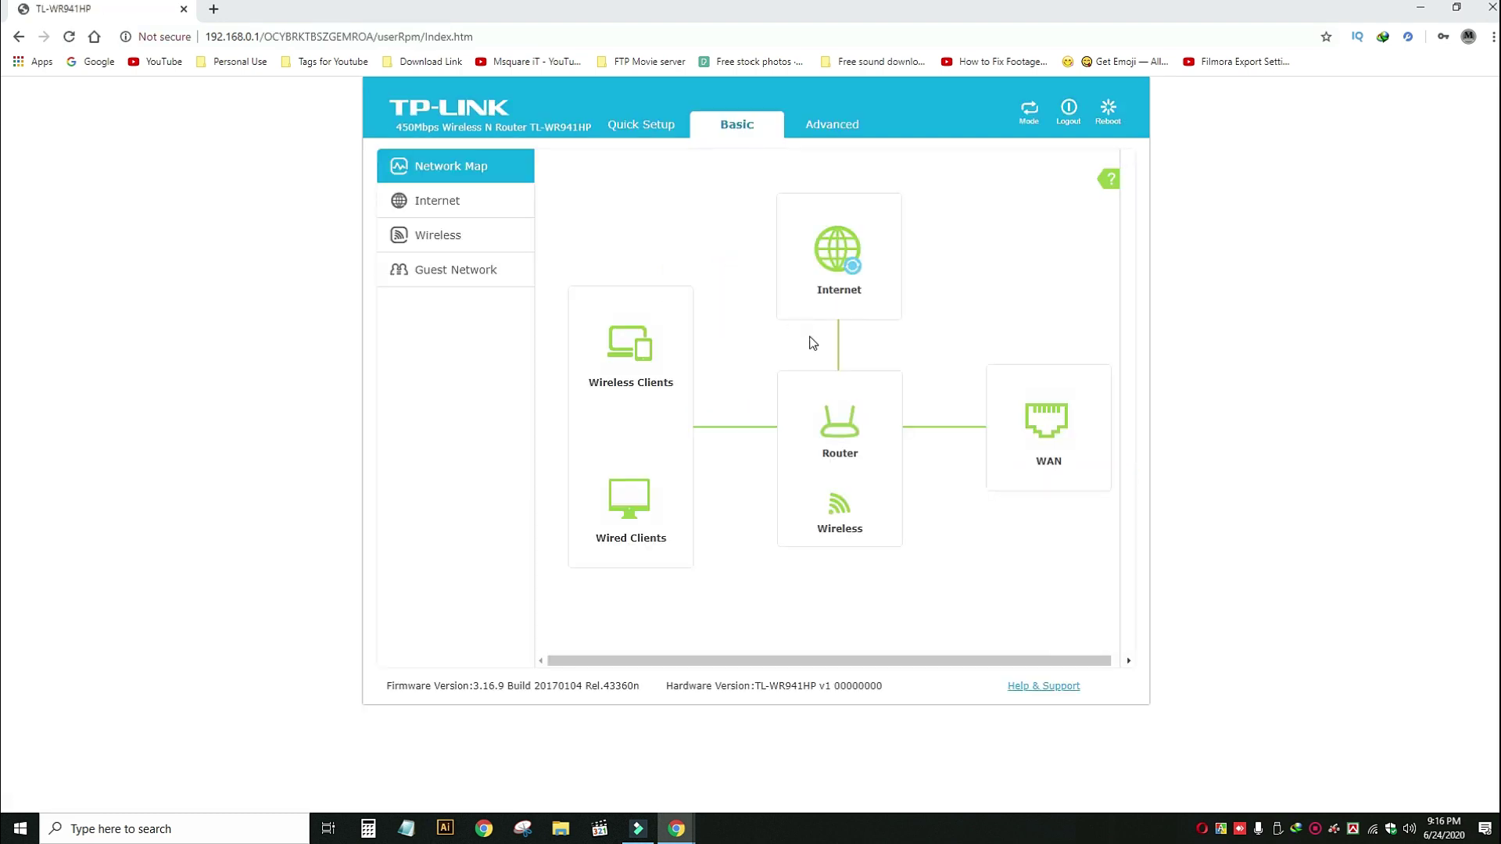
{"action": "left_click", "coordinate": [835, 125]}
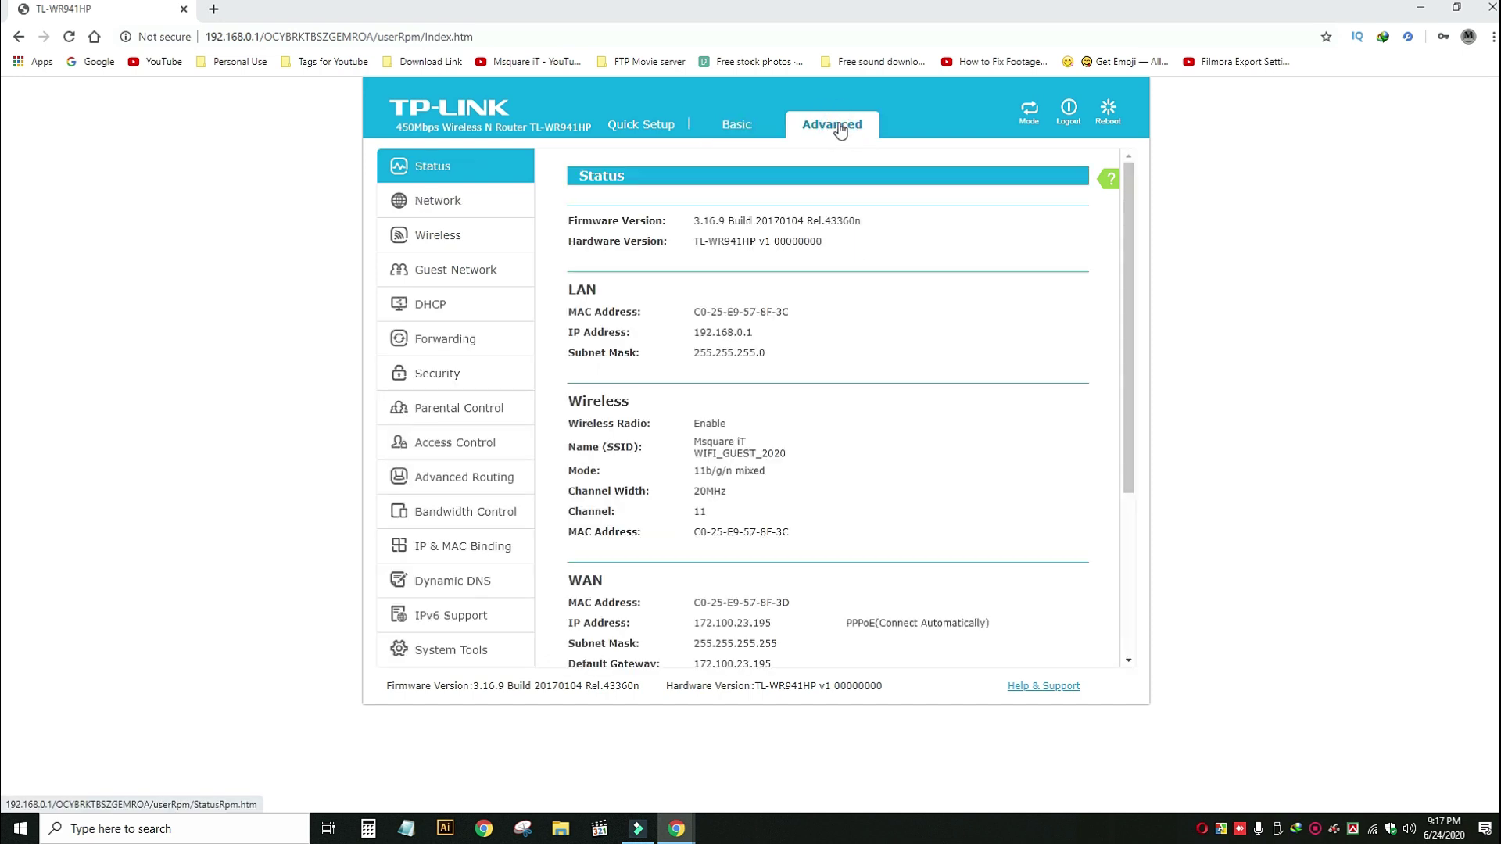
{"action": "left_click", "coordinate": [457, 269]}
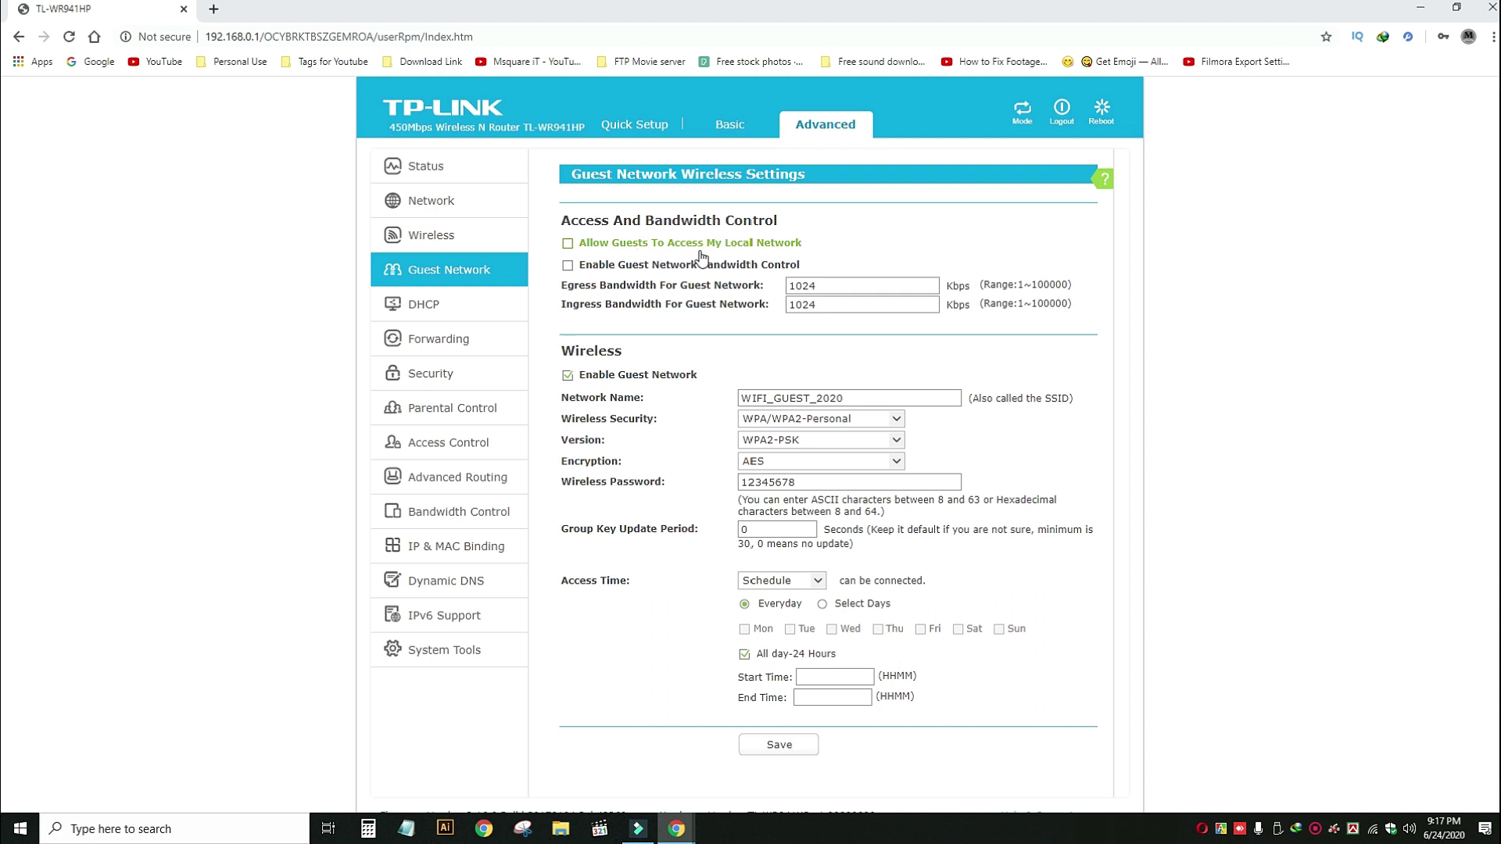
Block guest access to the local network, enable bandwidth control at 1024 Kbps egress and ingress, and save.
{"action": "left_click", "coordinate": [569, 245]}
{"action": "left_click", "coordinate": [568, 244]}
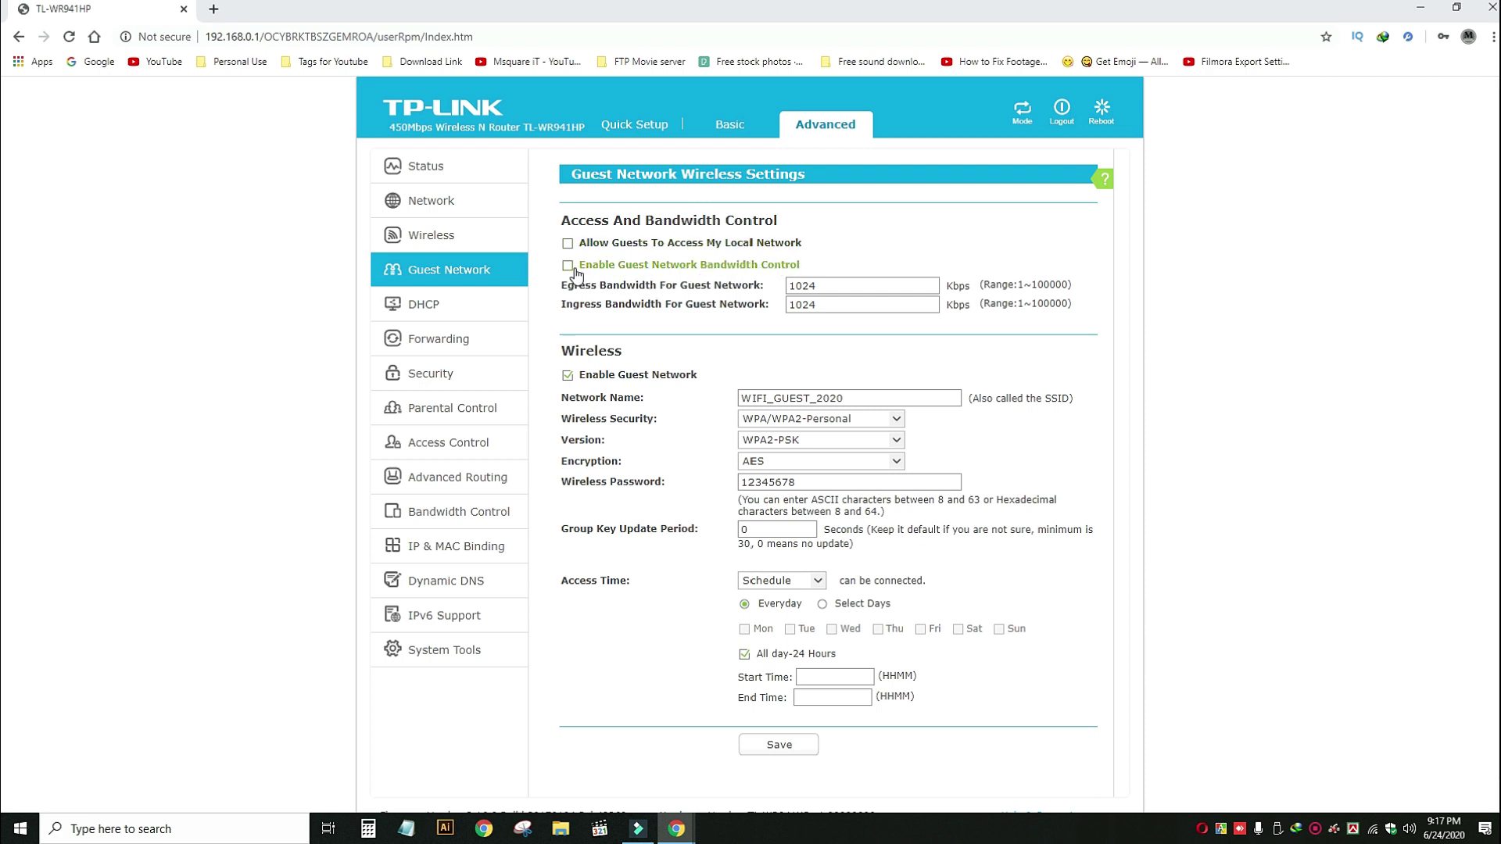
{"action": "left_click", "coordinate": [569, 267]}
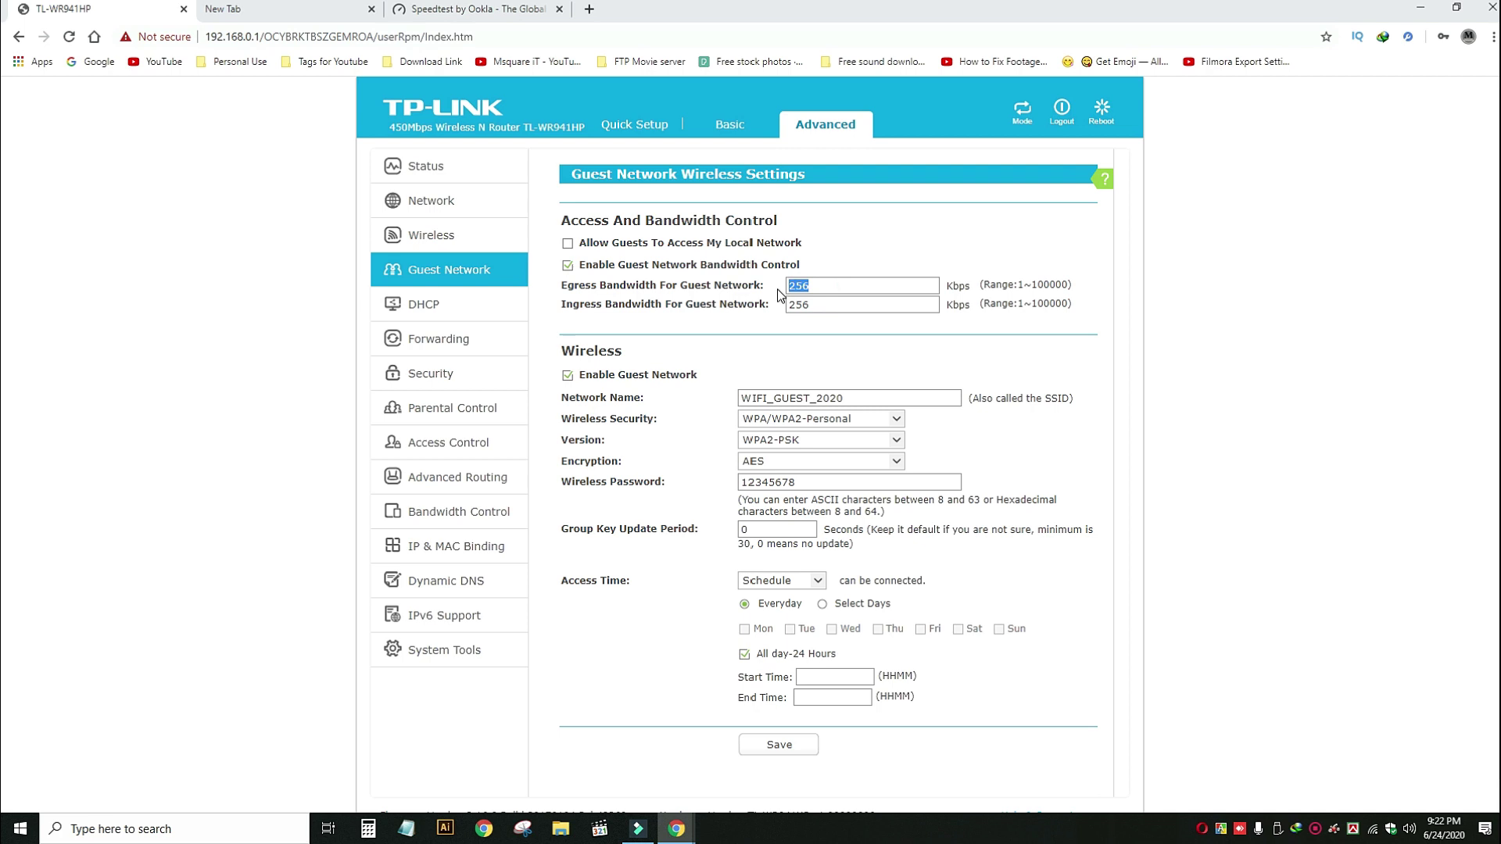
{"action": "type", "text": "1024"}
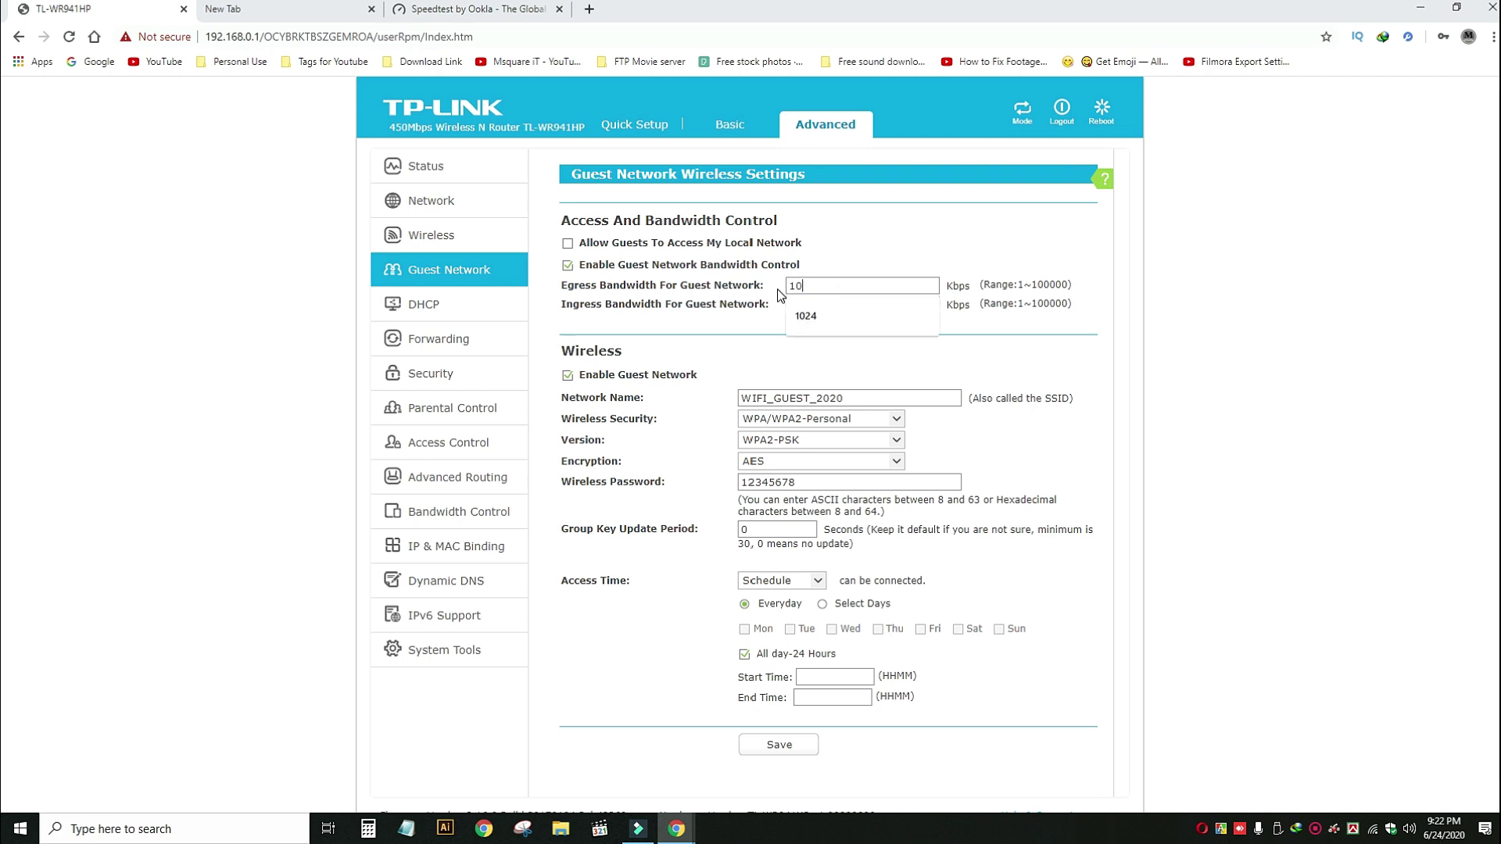
{"action": "double_click", "coordinate": [810, 304]}
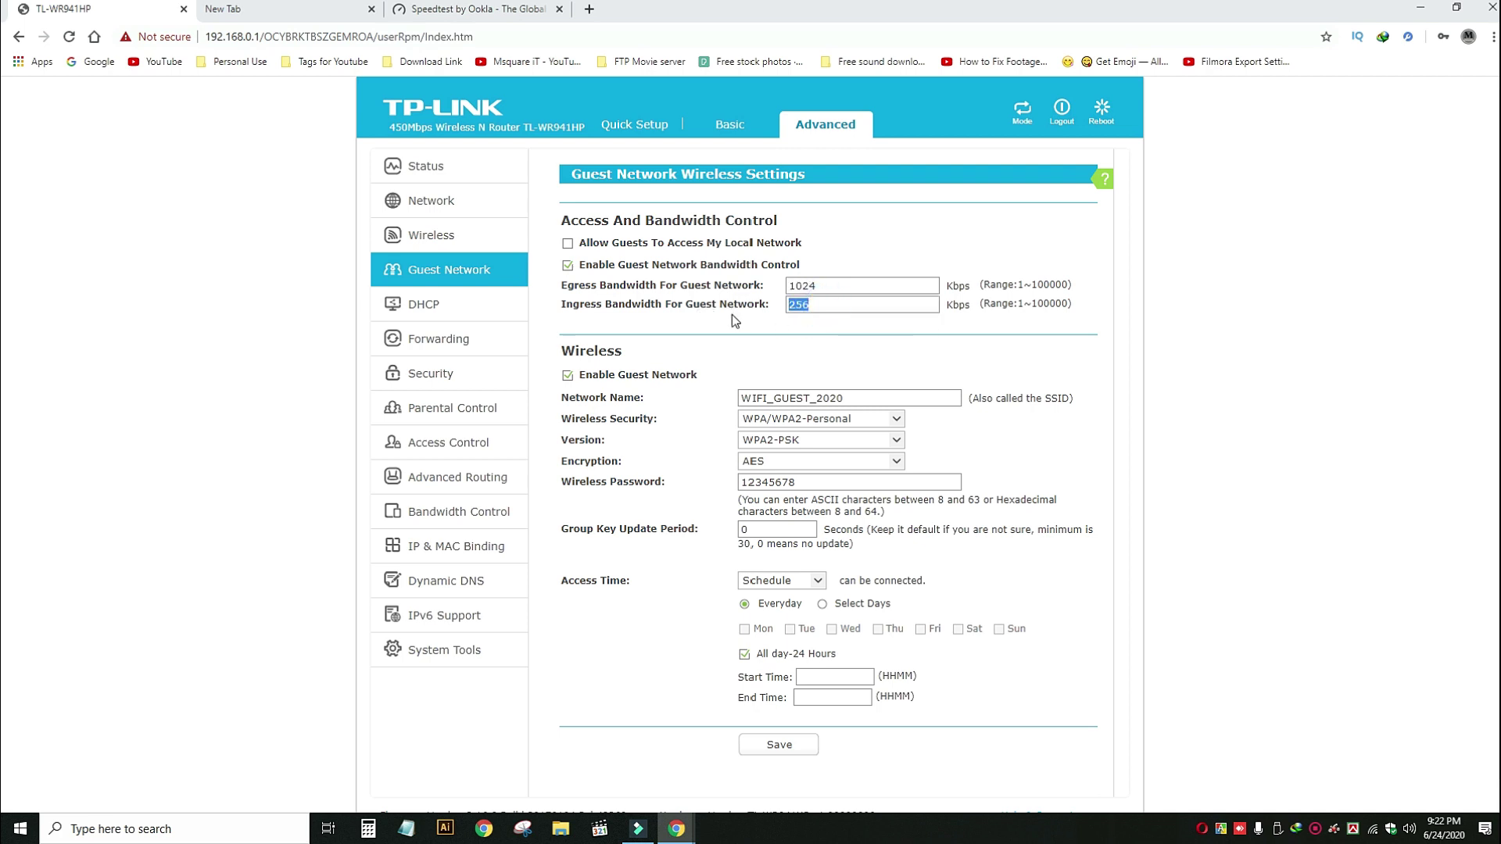
{"action": "type", "text": "1024"}
{"action": "left_click", "coordinate": [809, 752]}
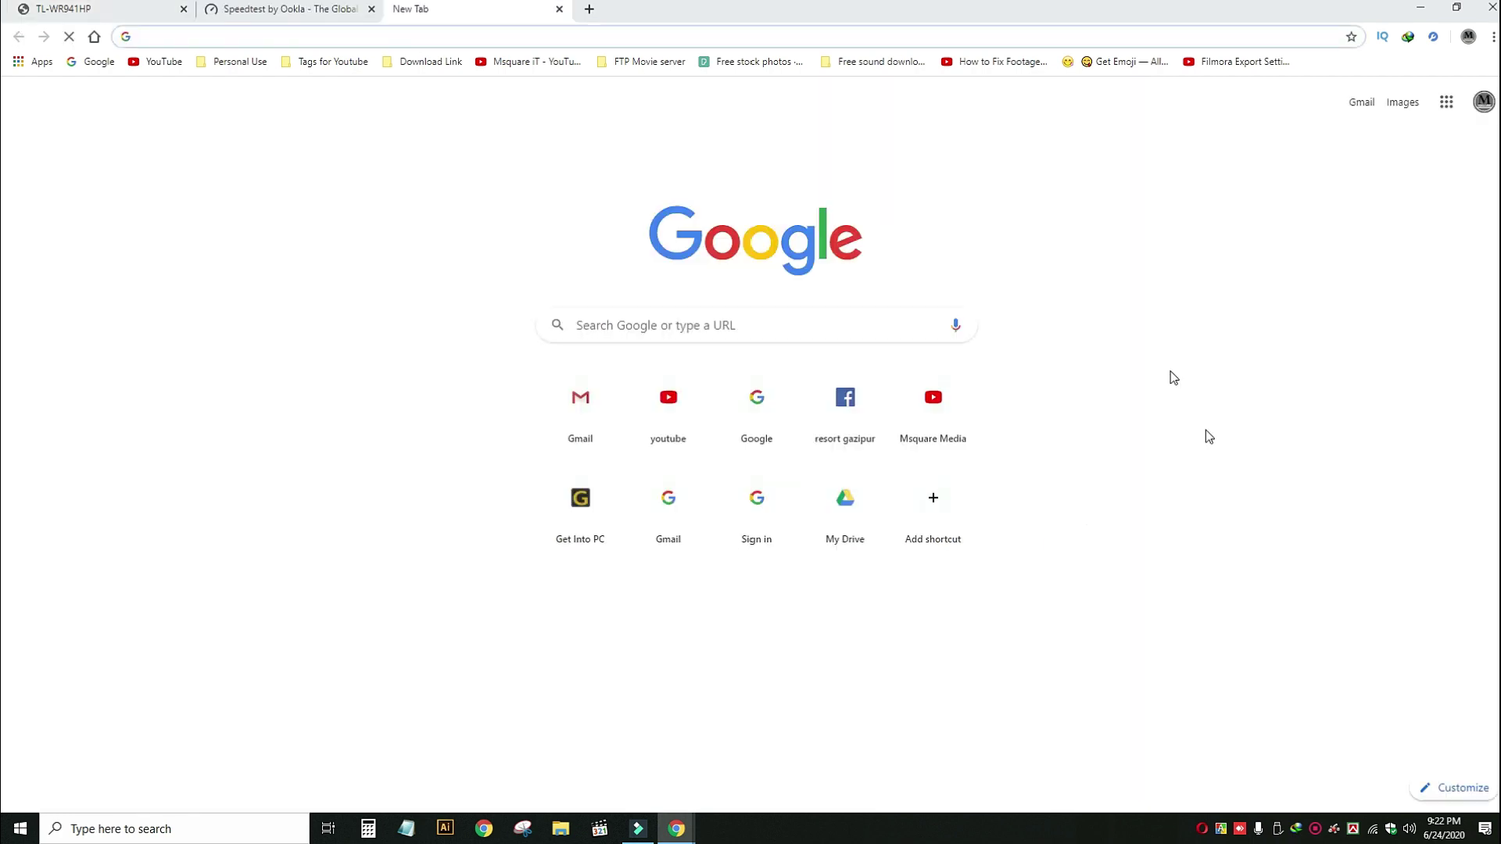
Connect the computer to the WIFI_GUEST_2020 Wi-Fi network from the Speedtest page.
{"action": "left_click", "coordinate": [295, 6]}
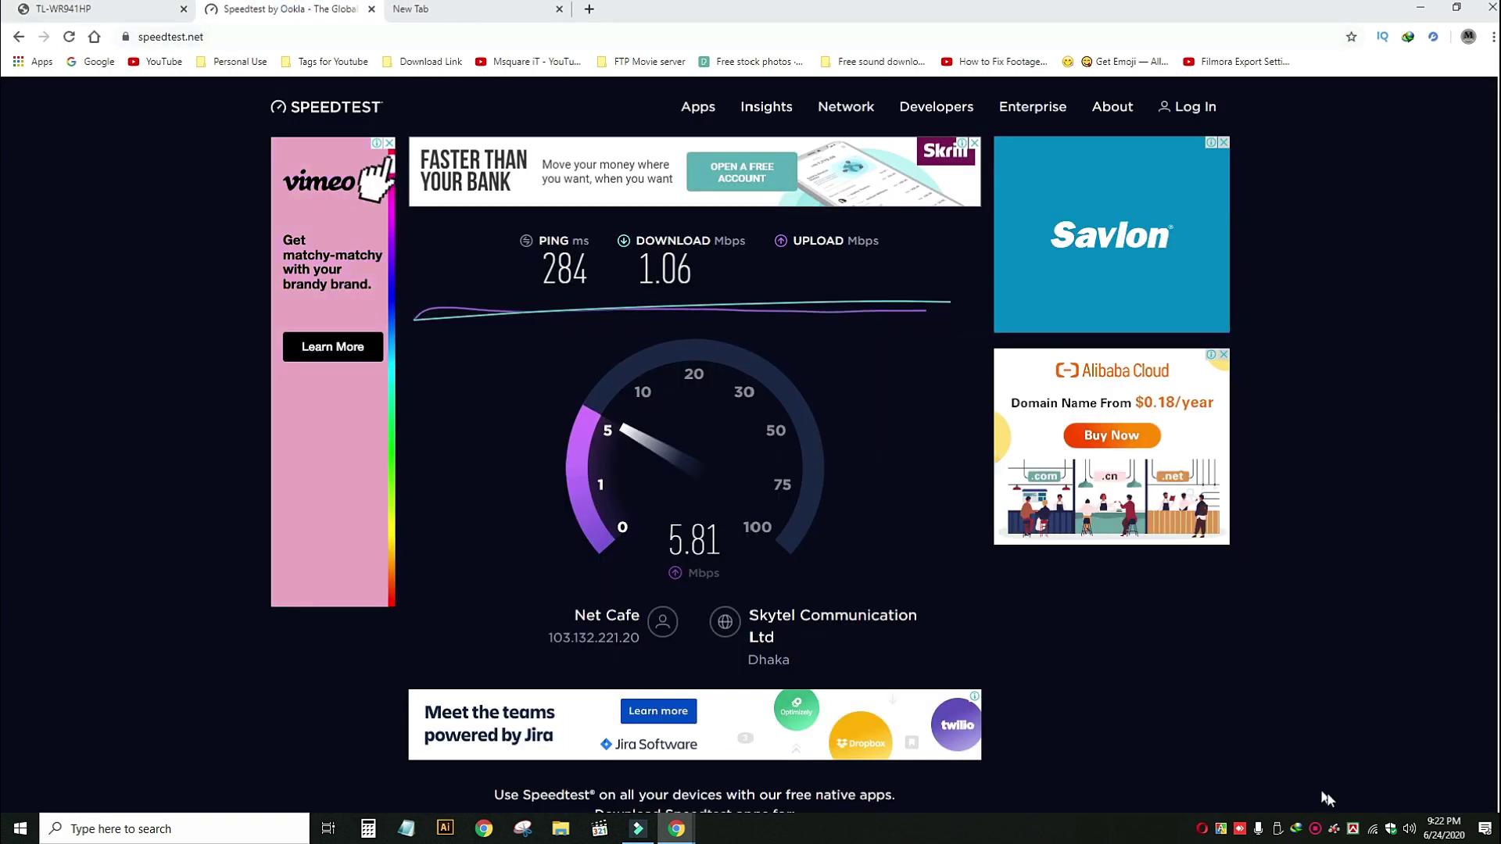
{"action": "left_click", "coordinate": [1373, 830]}
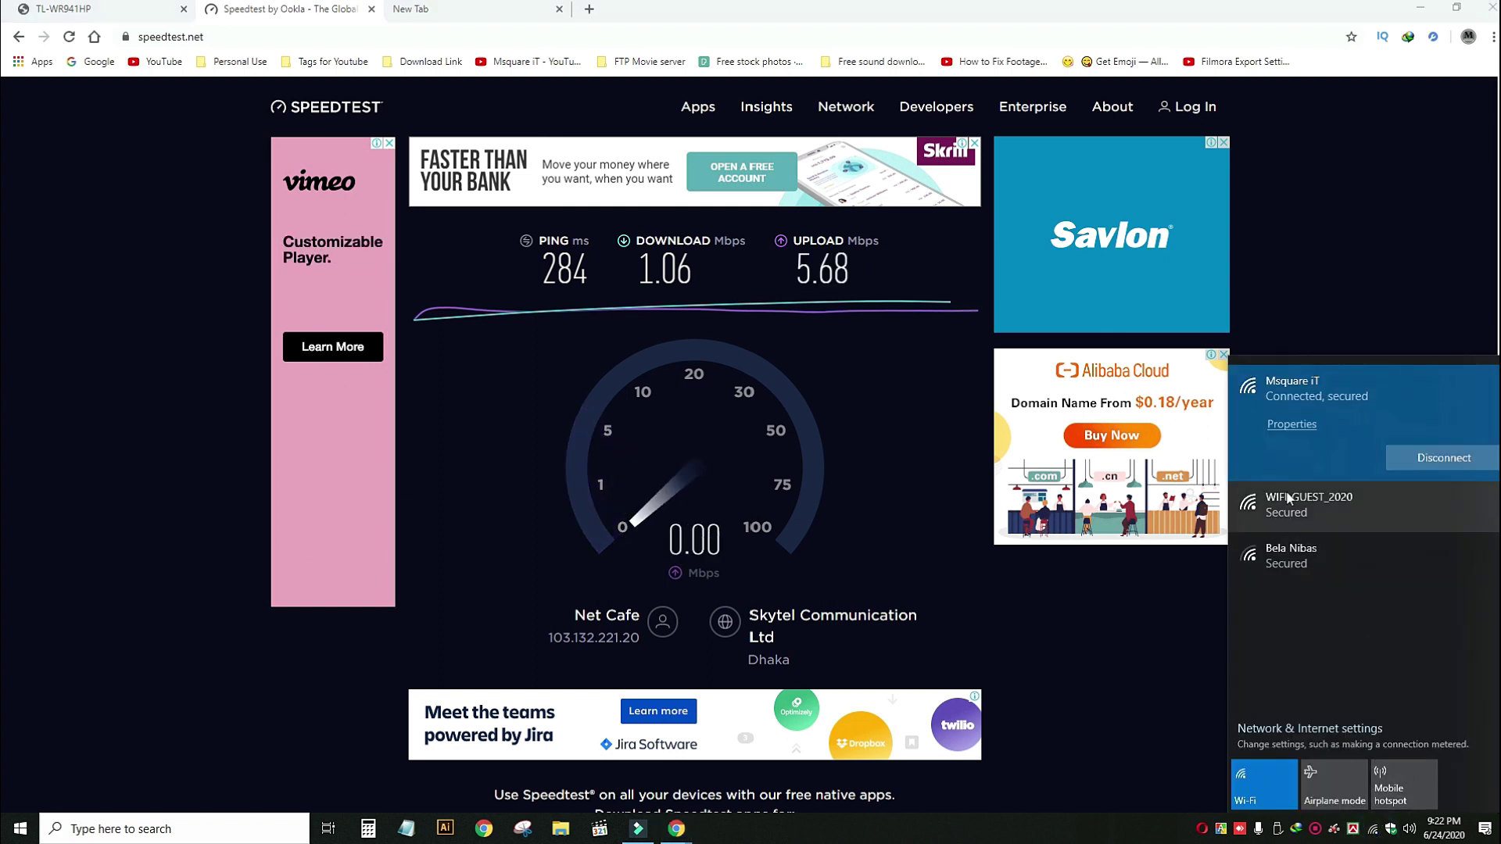
{"action": "left_click", "coordinate": [1301, 504]}
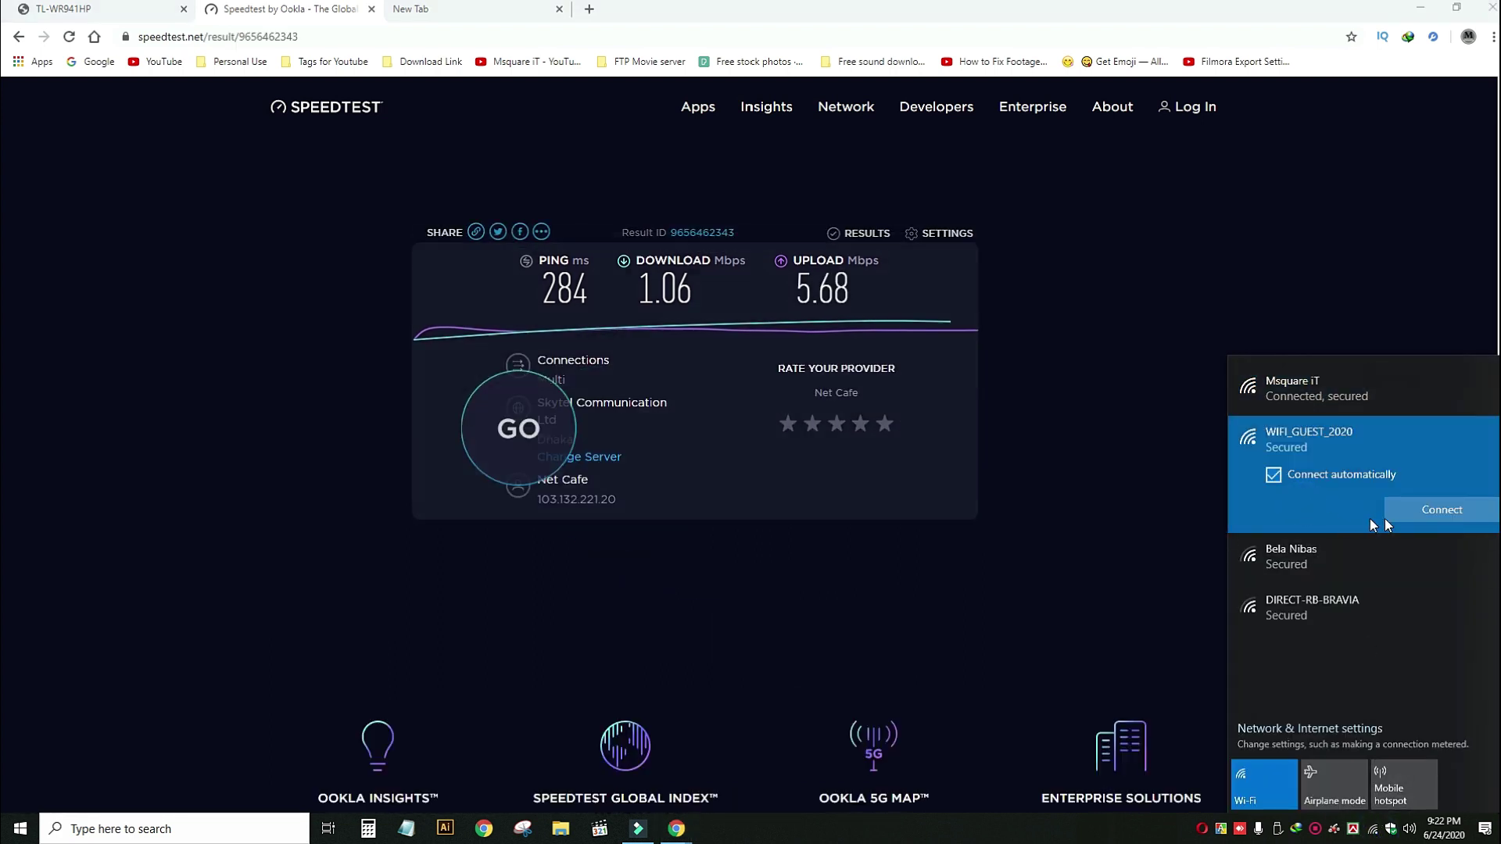
{"action": "left_click", "coordinate": [1431, 515]}
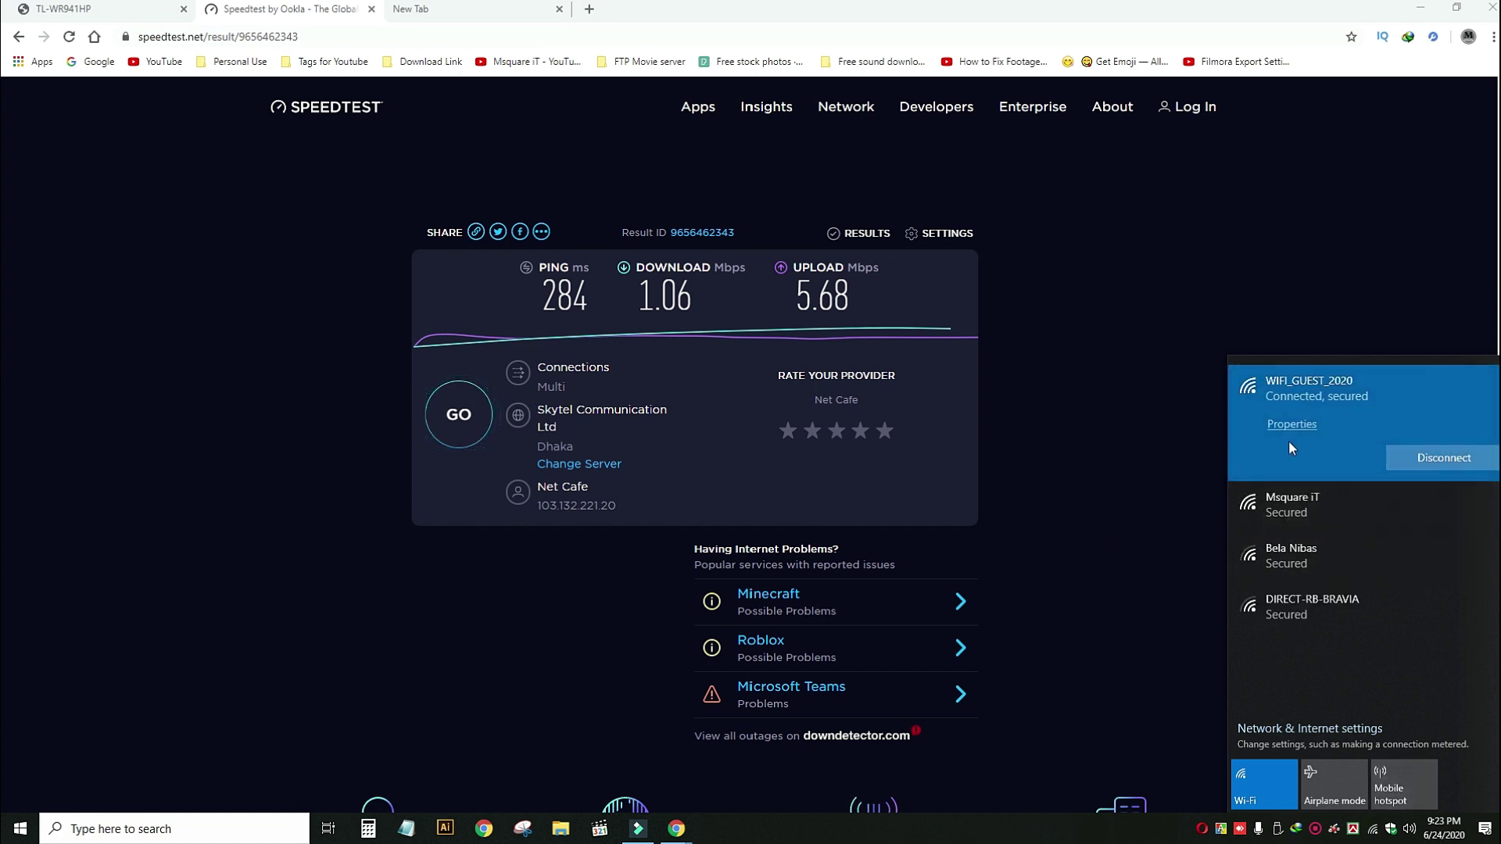
{"action": "left_click", "coordinate": [1015, 5]}
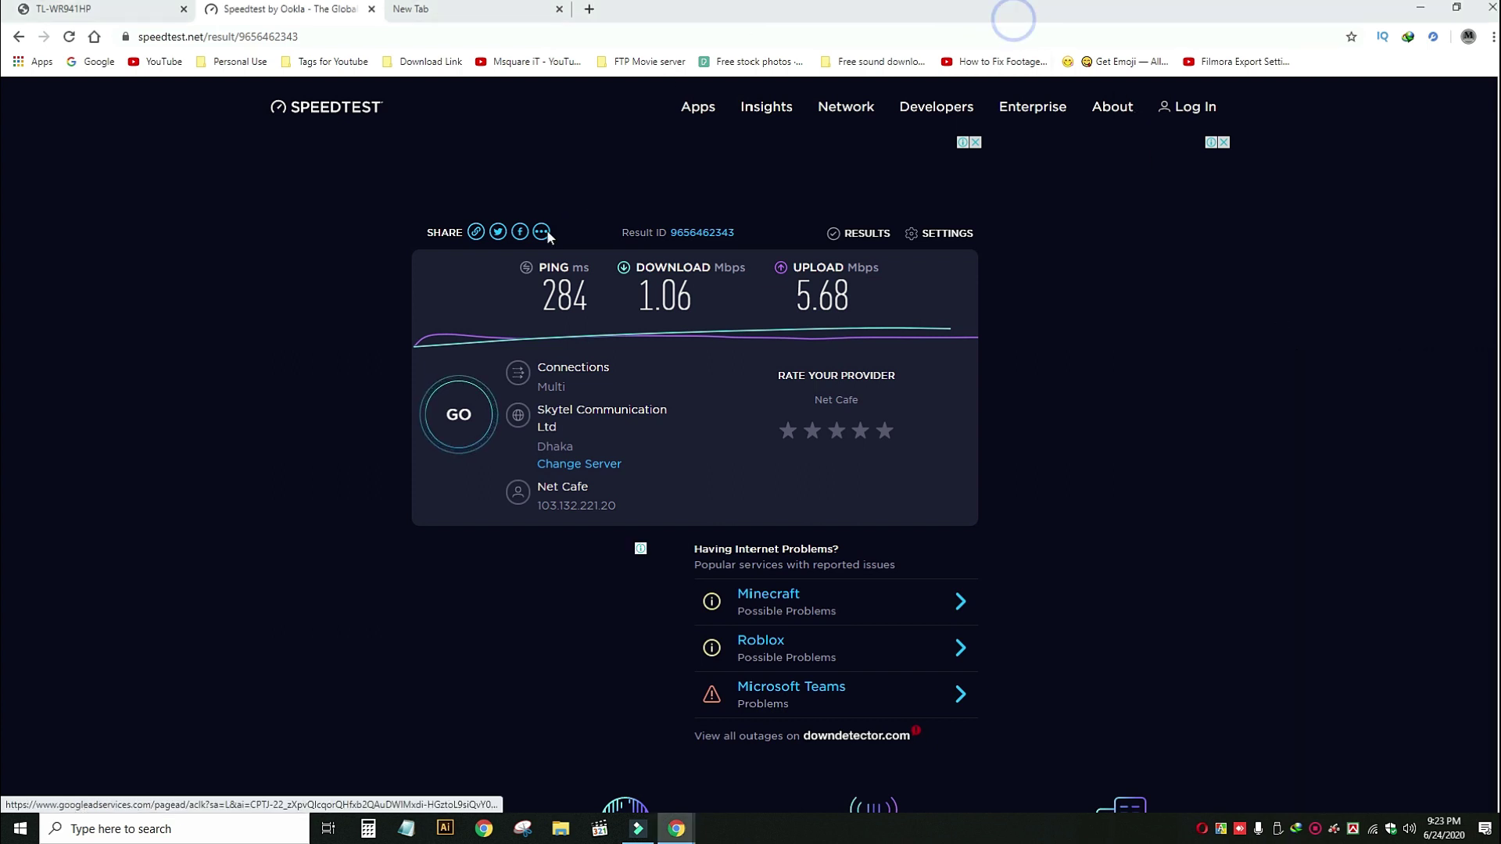
Rerun the speed test on the guest network, getting 0.82 Mbps down and 0.75 Mbps up.
{"action": "left_click", "coordinate": [461, 416]}
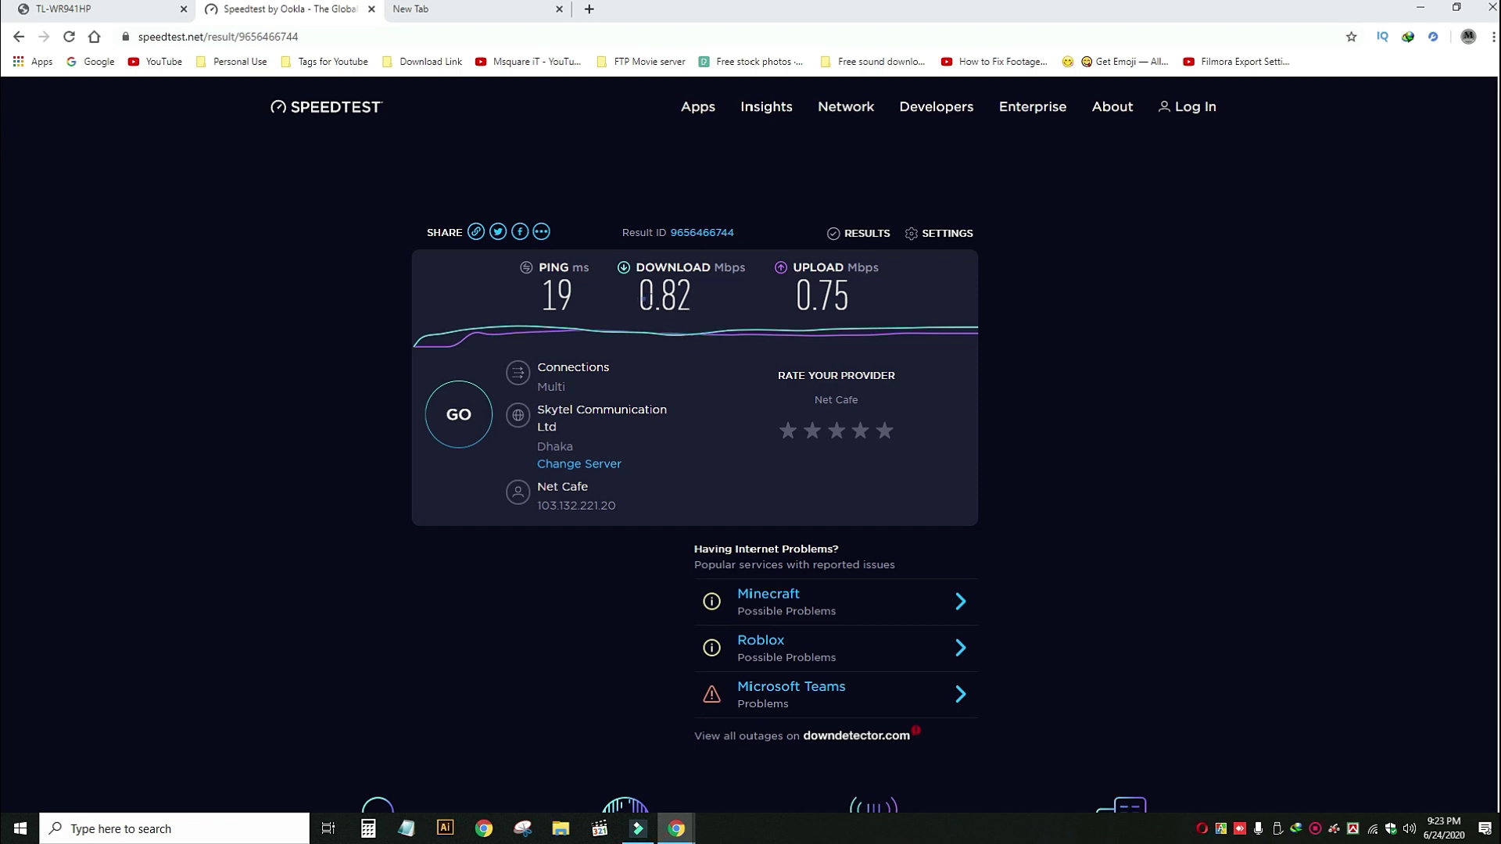
{"action": "double_click", "coordinate": [664, 297]}
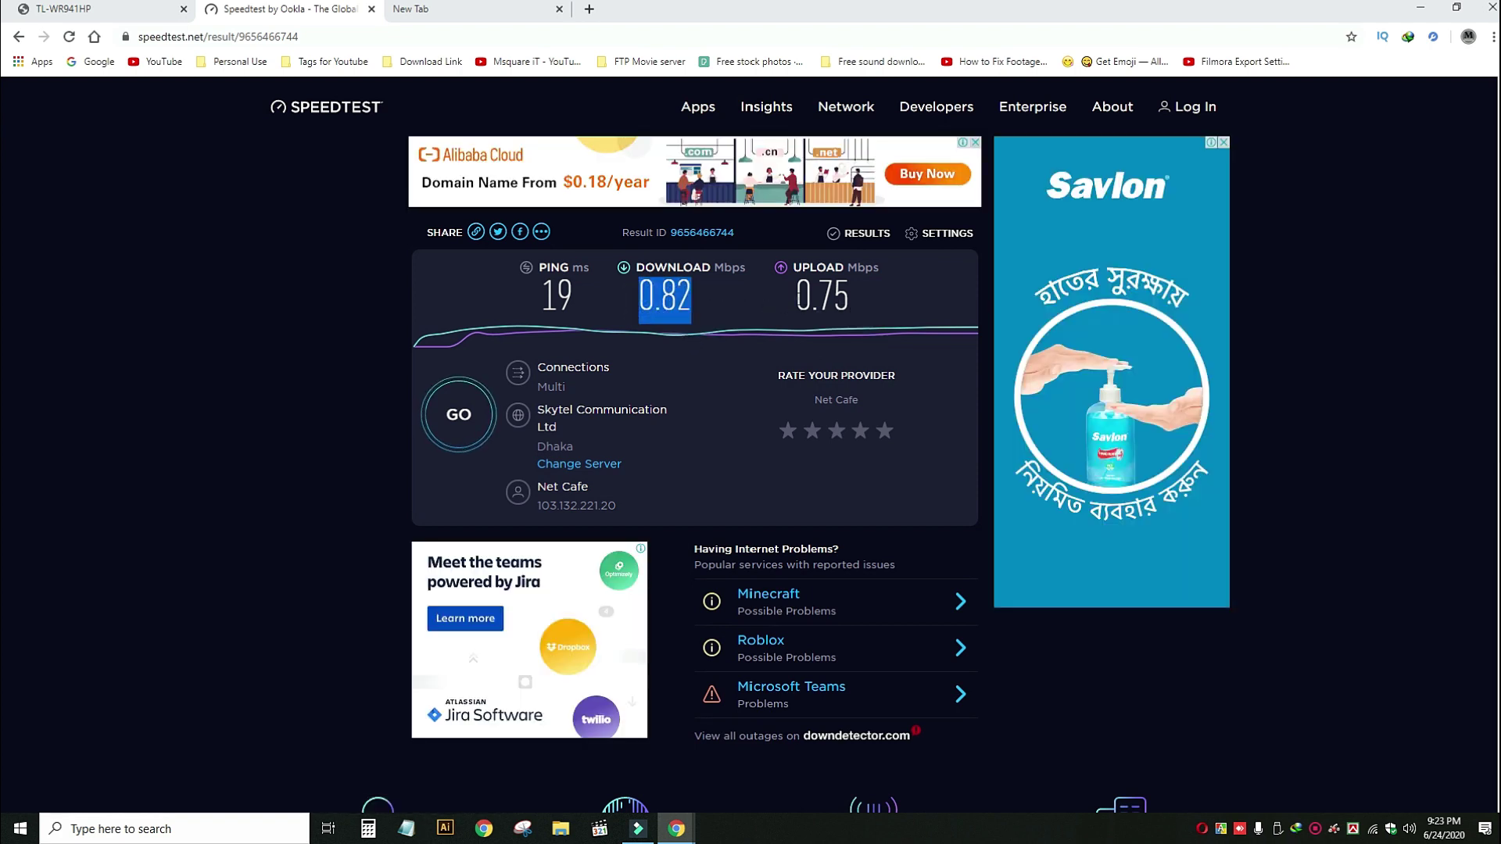
{"action": "double_click", "coordinate": [837, 299]}
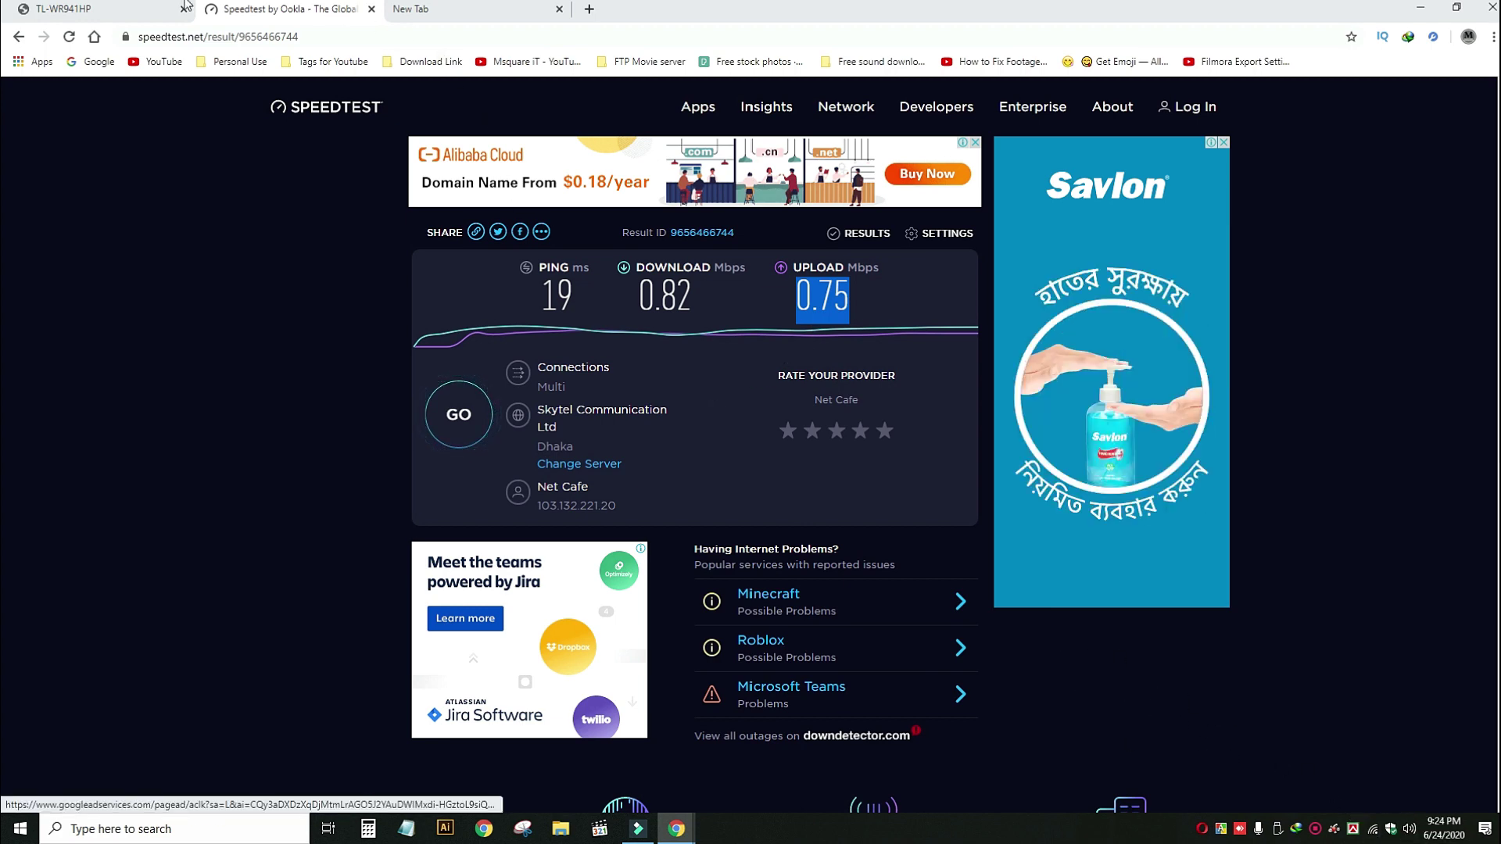
{"action": "left_click", "coordinate": [82, 8]}
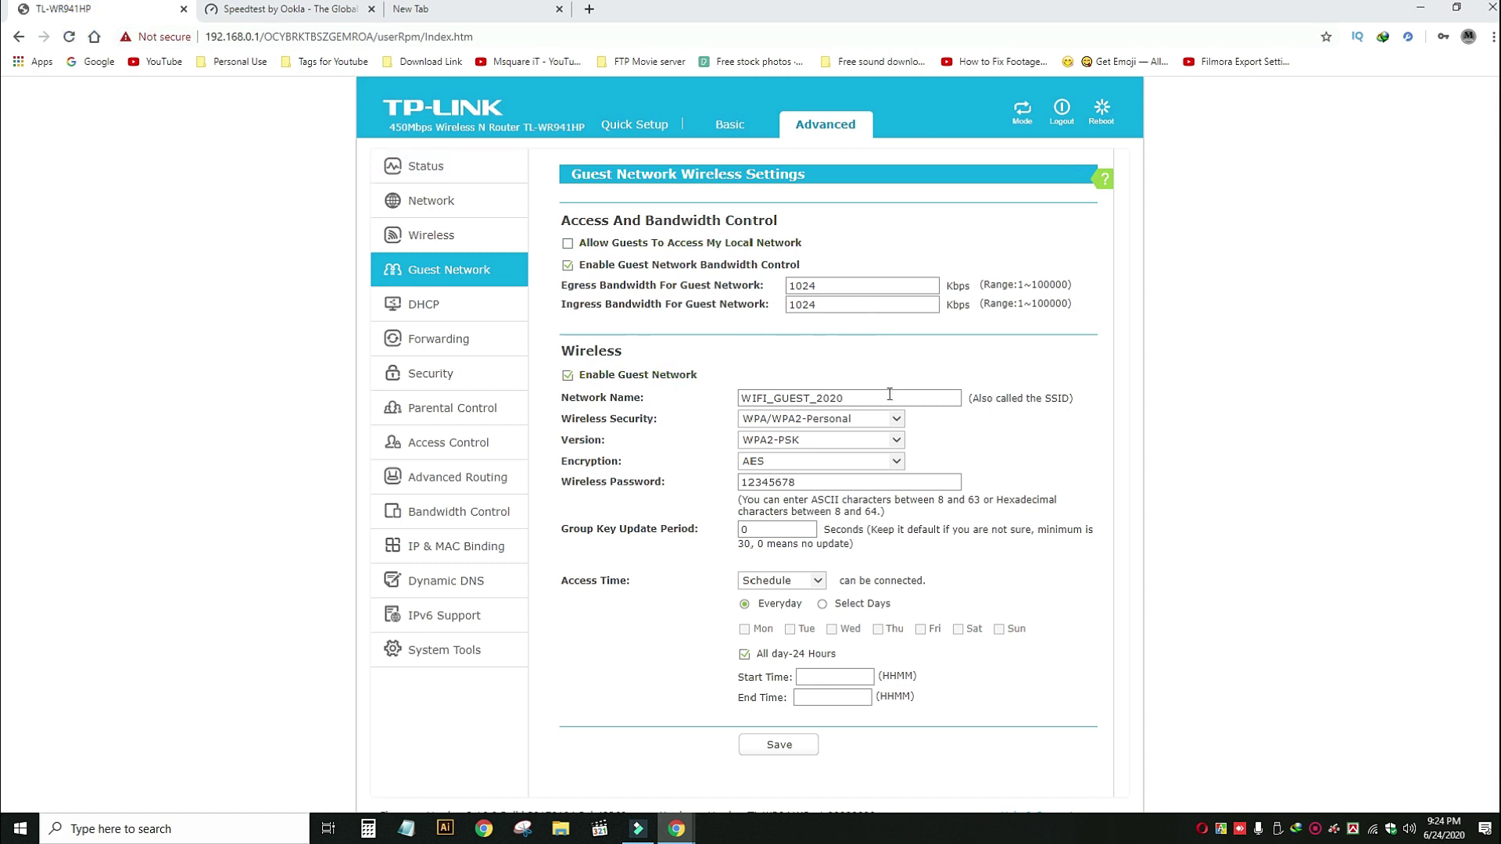
In the Guest Network settings, set Access Time to Schedule.
{"action": "scroll", "coordinate": [889, 393], "scroll_direction": "down", "scroll_amount": 1}
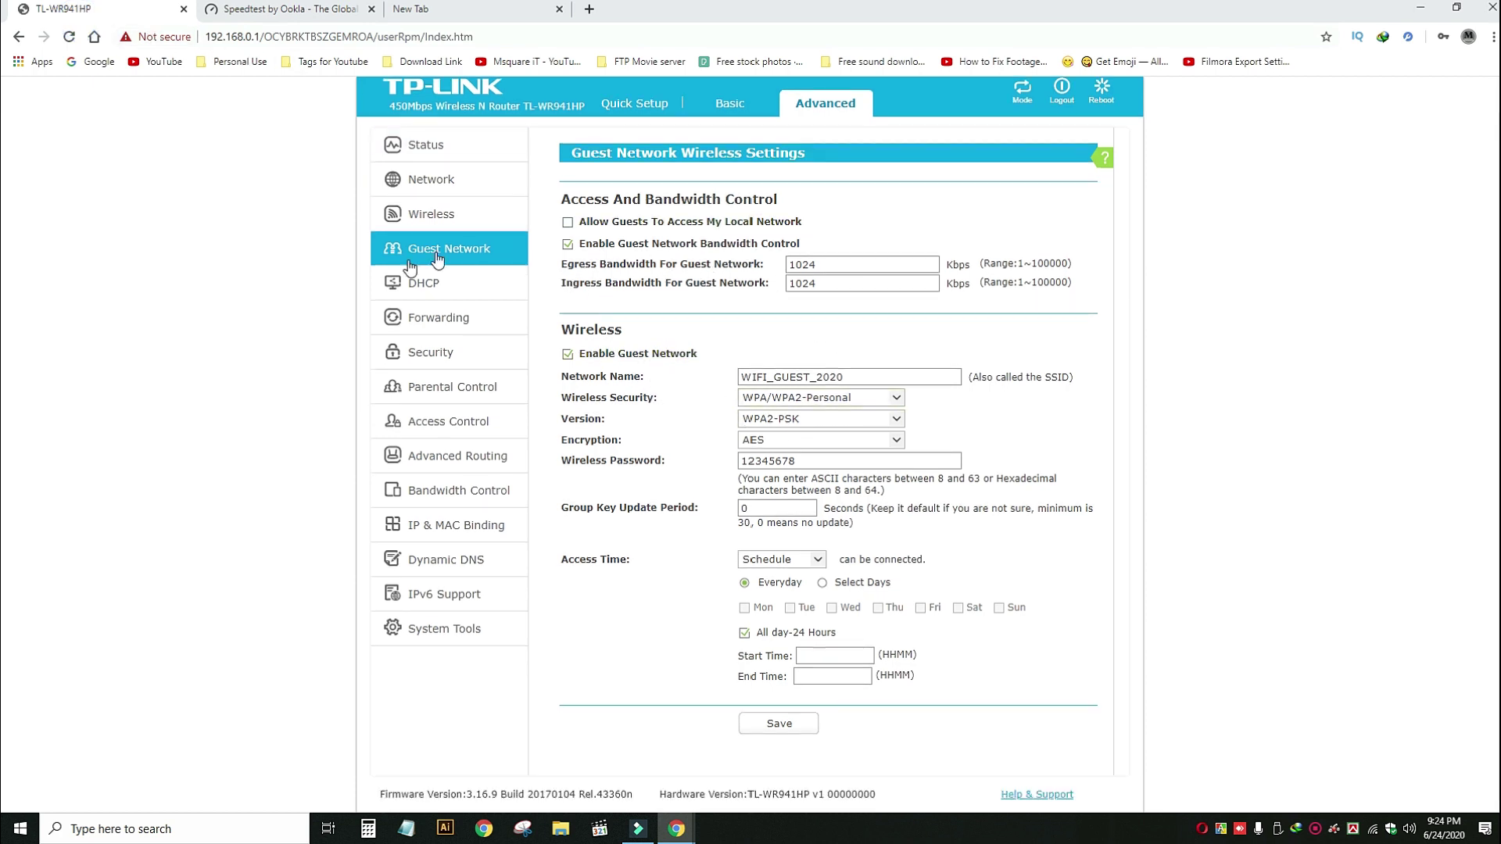
{"action": "left_click", "coordinate": [822, 103]}
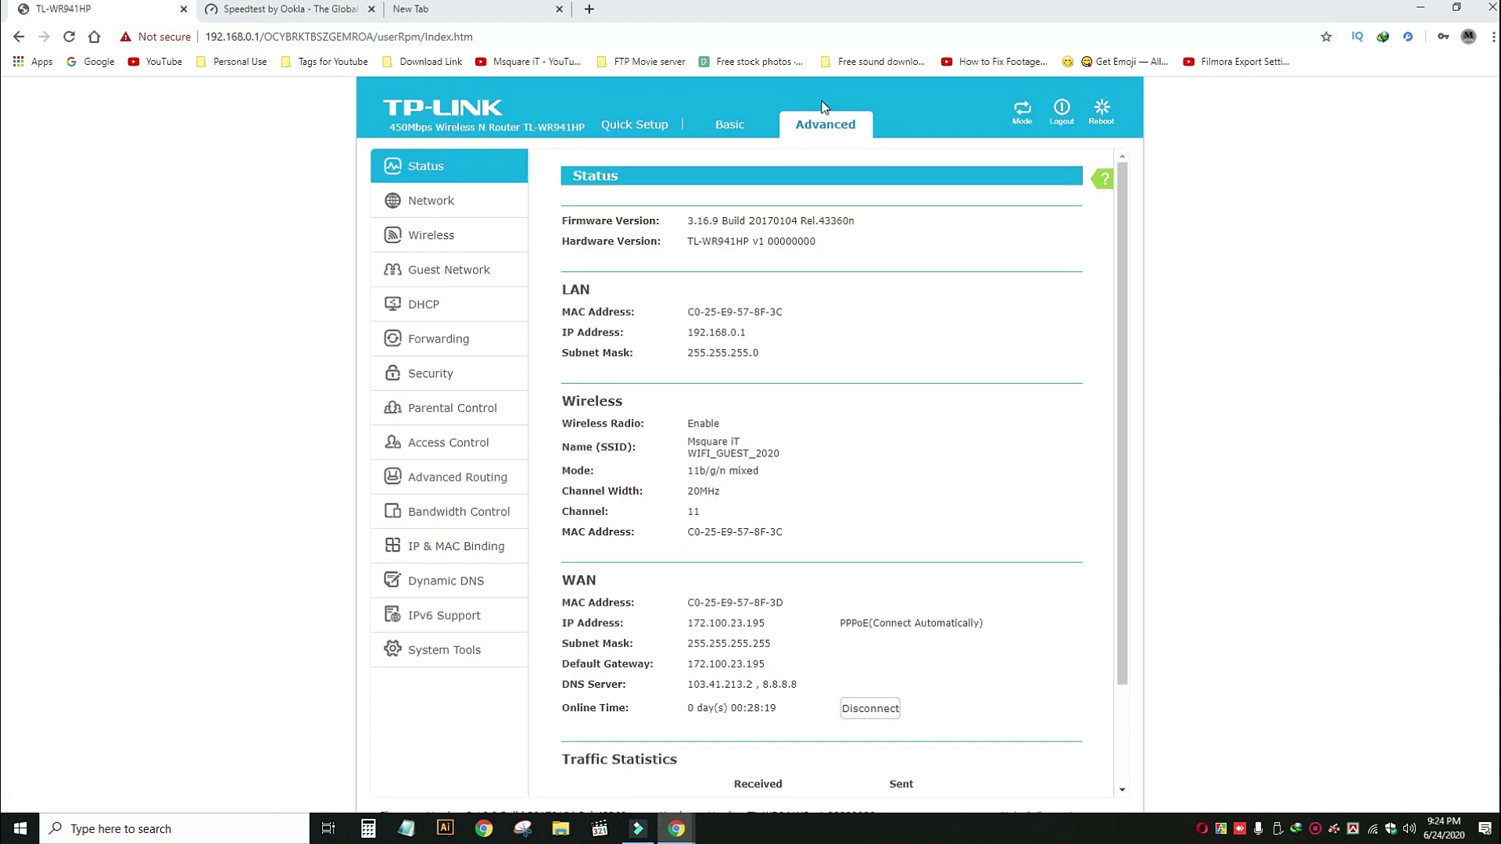
{"action": "left_click", "coordinate": [442, 277]}
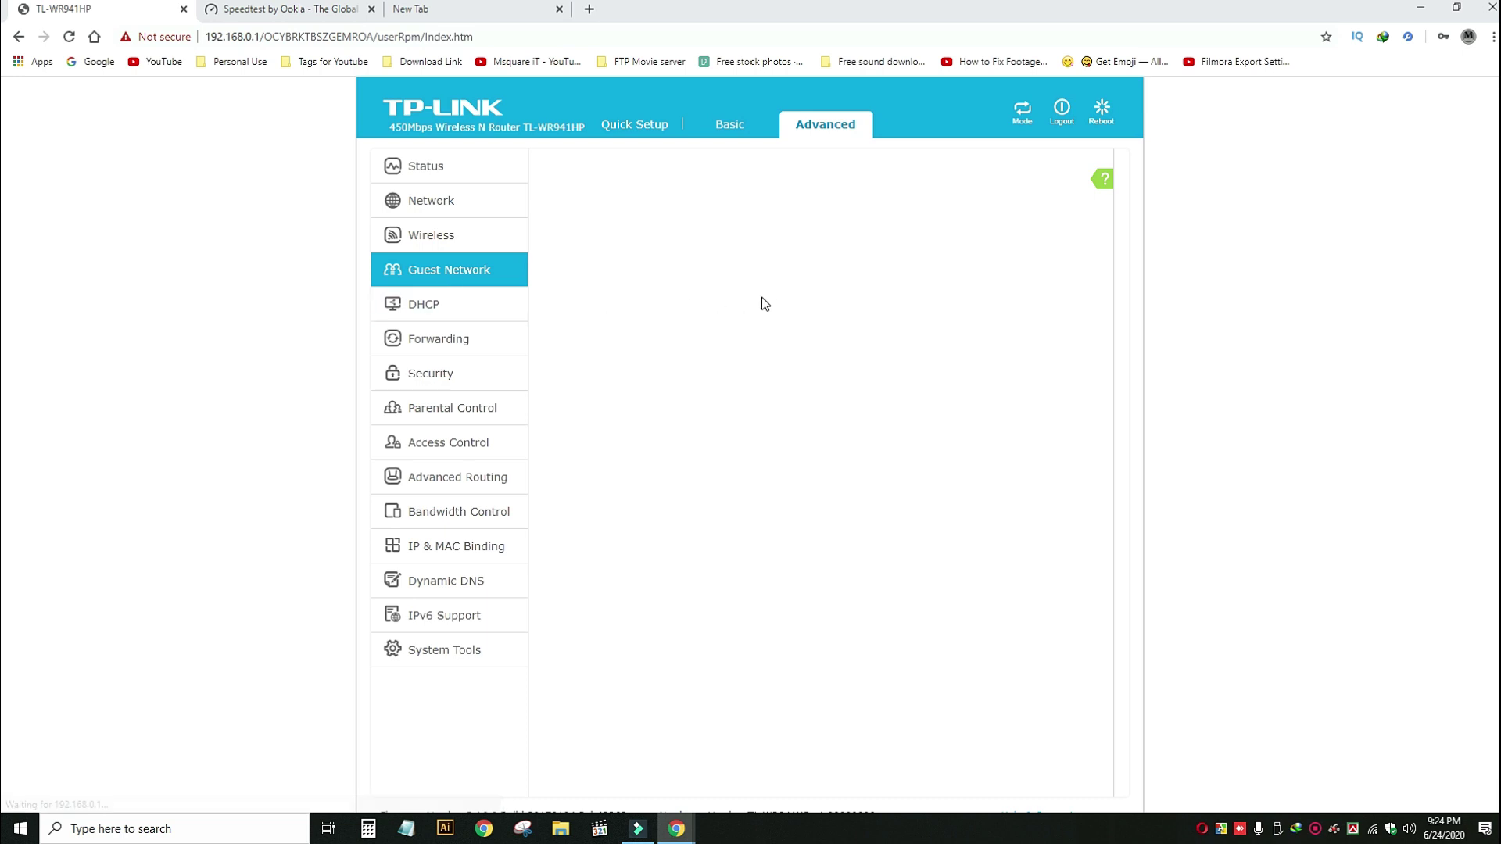
{"action": "scroll", "coordinate": [850, 390], "scroll_direction": "down", "scroll_amount": 1}
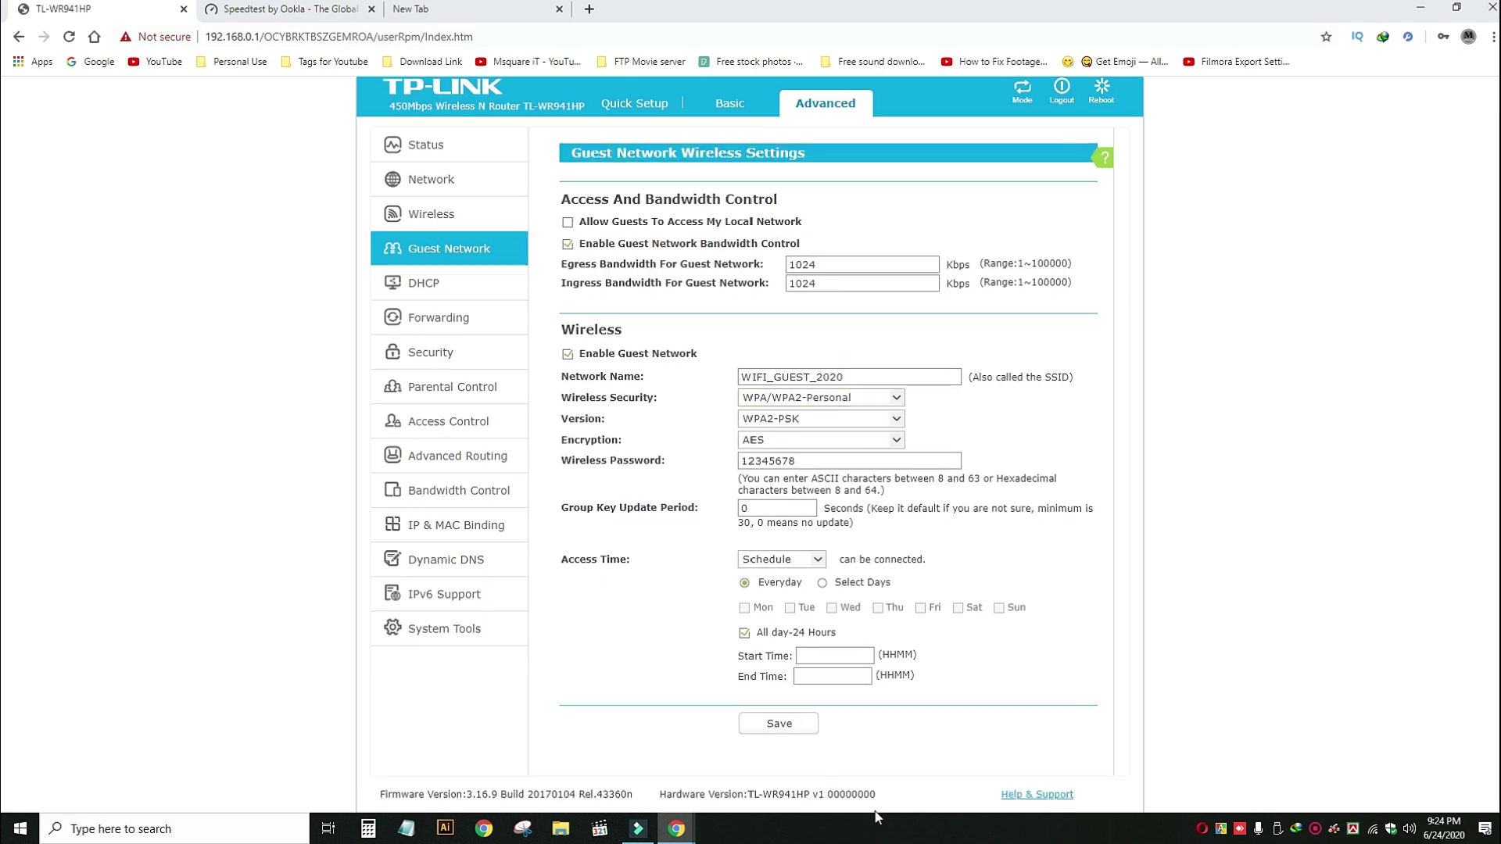
{"action": "left_click", "coordinate": [816, 560]}
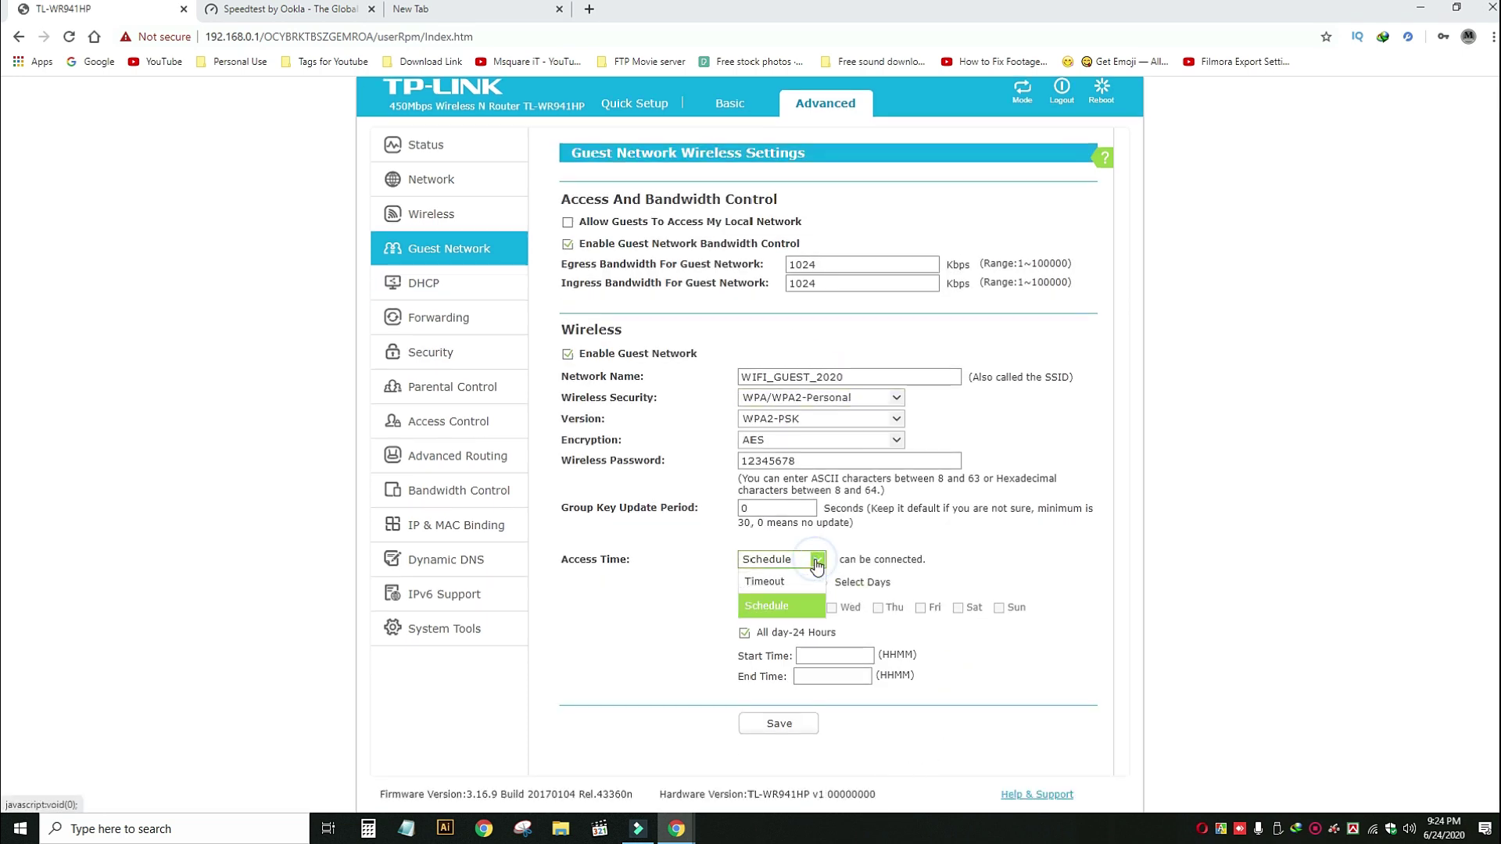
{"action": "left_click", "coordinate": [770, 606]}
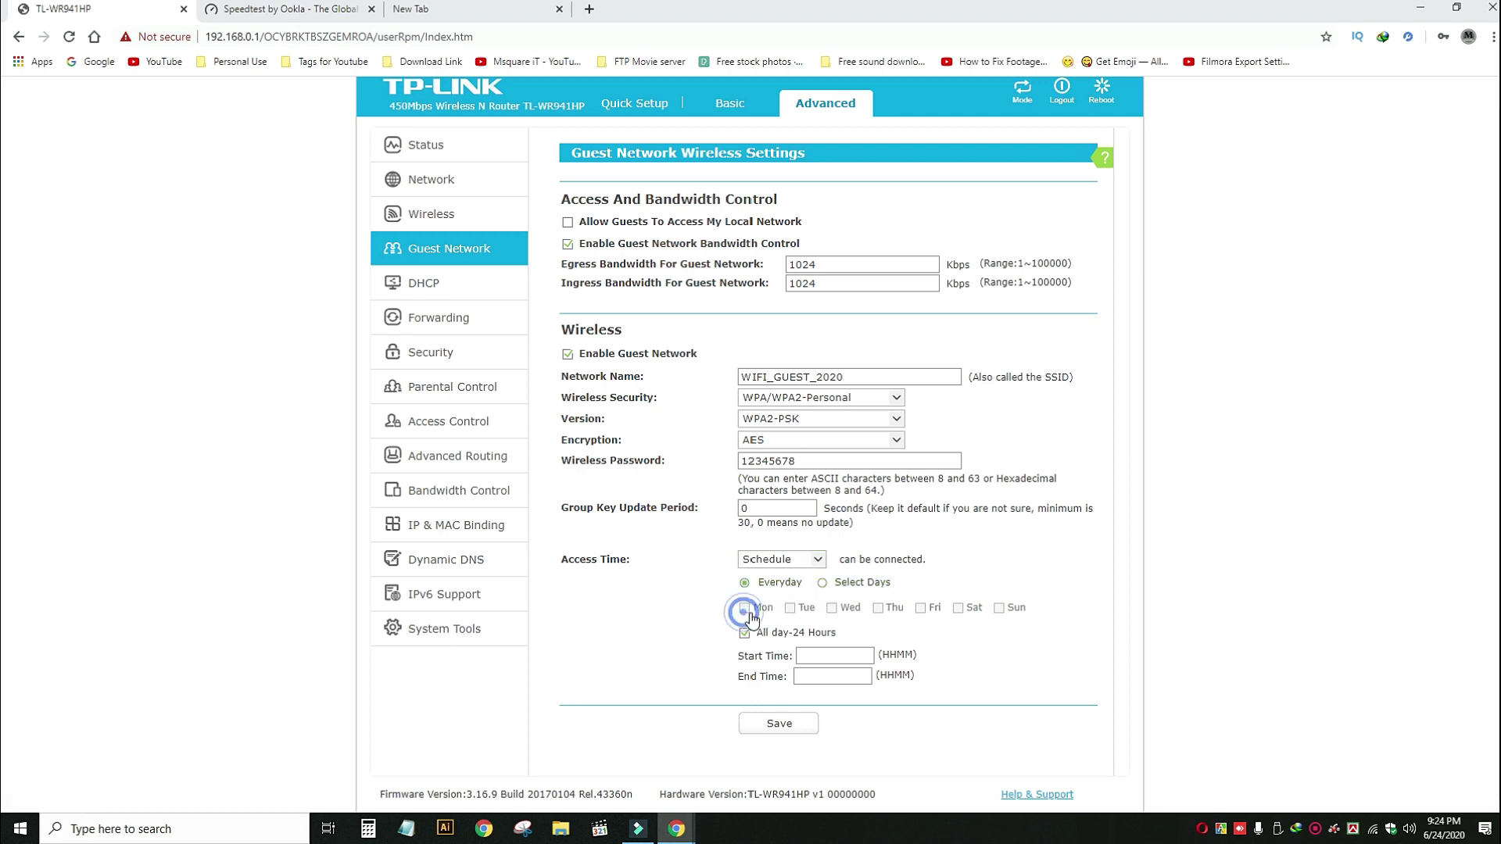
Restrict guest access to selected days: Monday, Tuesday, Wednesday and Thursday.
{"action": "left_click", "coordinate": [822, 583]}
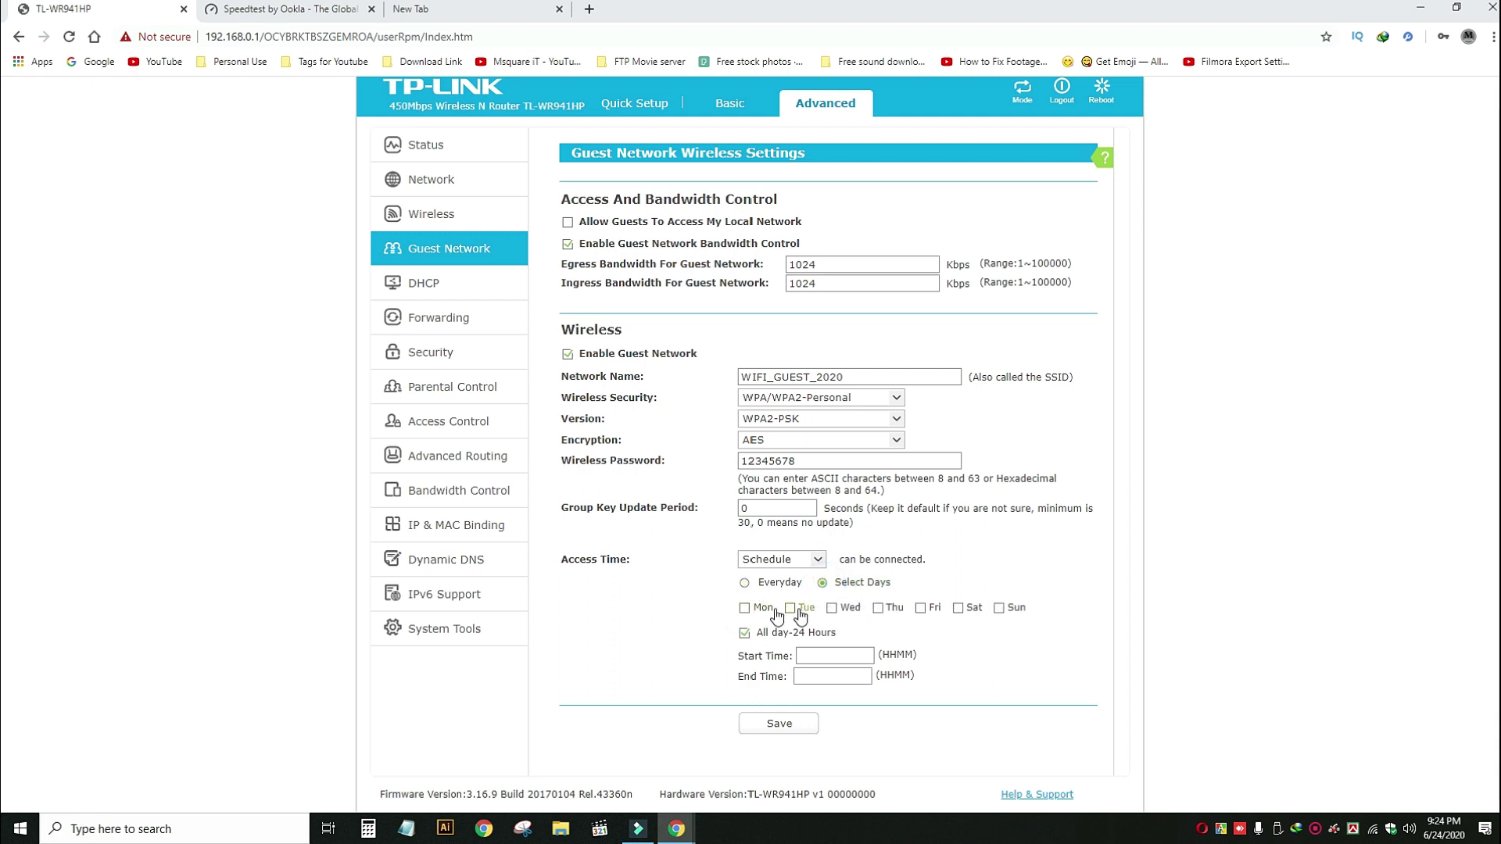
{"action": "left_click", "coordinate": [747, 610]}
{"action": "left_click", "coordinate": [791, 611]}
{"action": "left_click", "coordinate": [831, 610]}
{"action": "left_click", "coordinate": [877, 611]}
Try the all-day toggle and start/end time fields, then switch guest access back to Everyday.
{"action": "left_click", "coordinate": [805, 655]}
{"action": "left_click", "coordinate": [745, 635]}
{"action": "left_click", "coordinate": [816, 632]}
{"action": "left_click", "coordinate": [744, 633]}
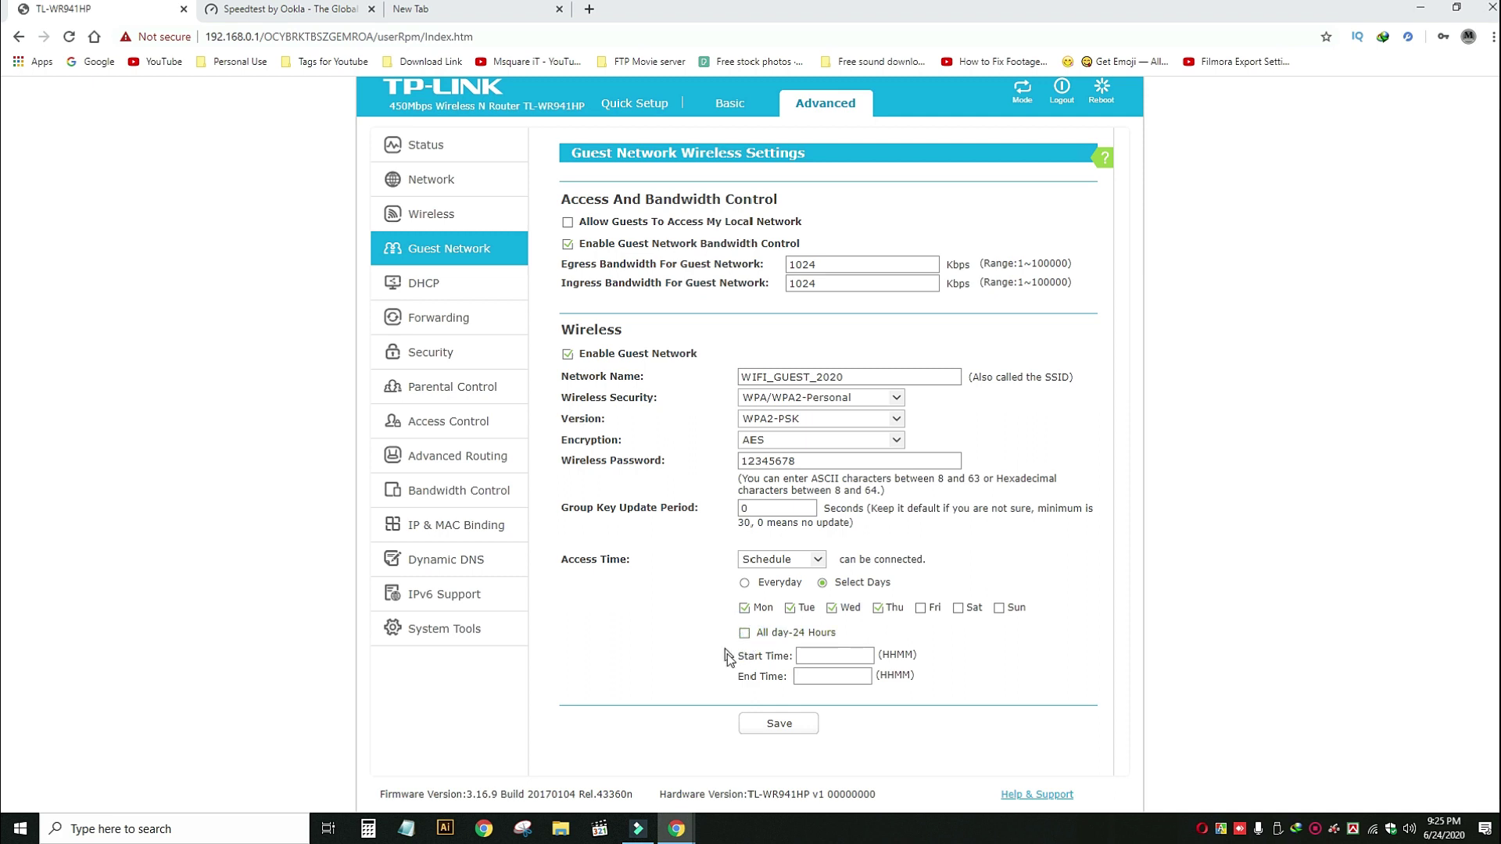
{"action": "left_click", "coordinate": [815, 660]}
{"action": "left_click", "coordinate": [815, 678]}
{"action": "left_click", "coordinate": [744, 584]}
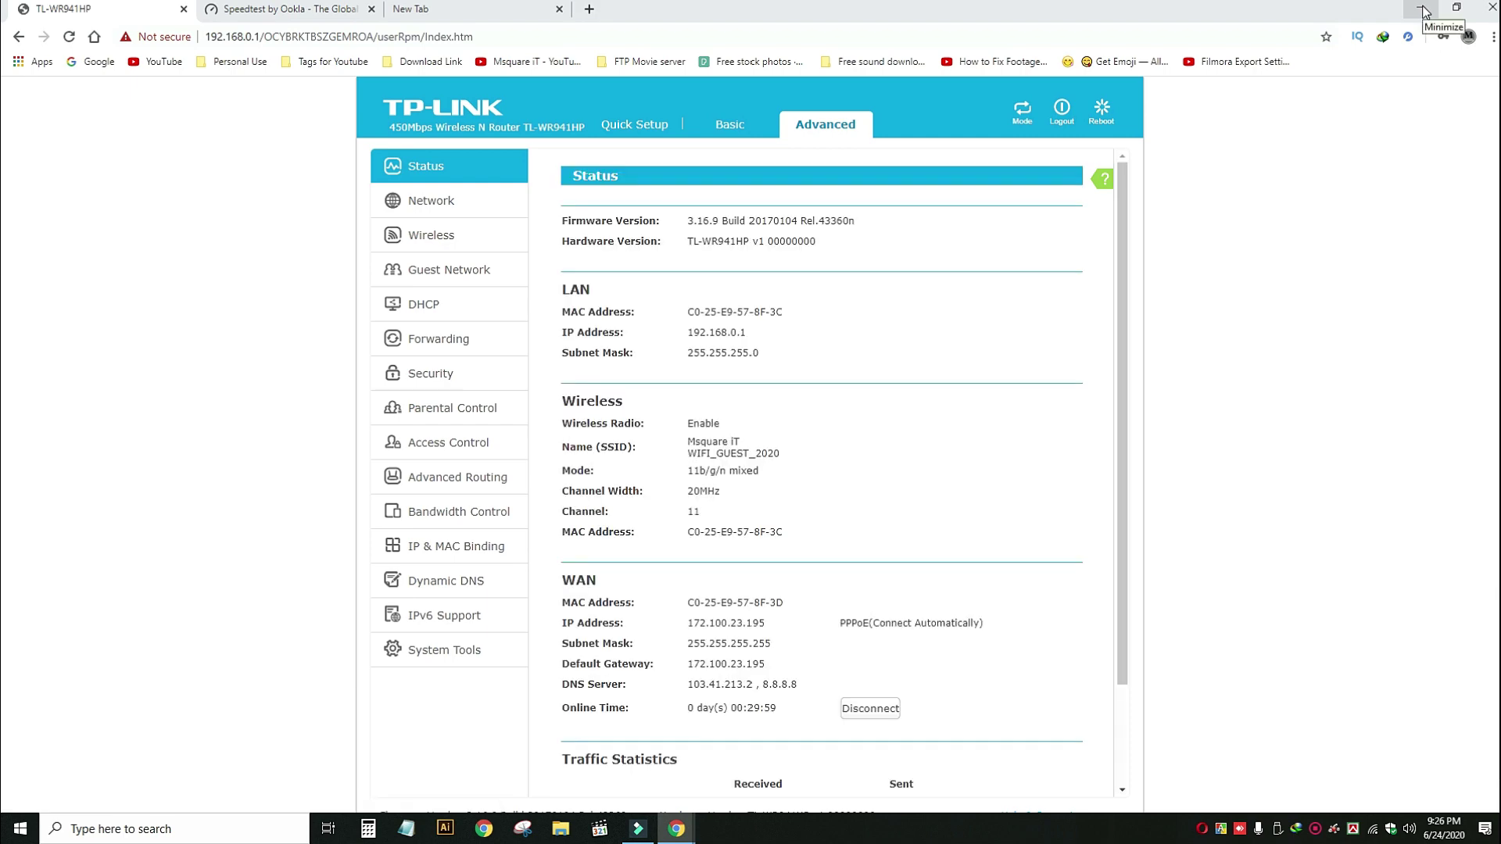
Minimize Chrome and refresh the Windows desktop.
{"action": "left_click", "coordinate": [1421, 10]}
{"action": "right_click", "coordinate": [562, 109]}
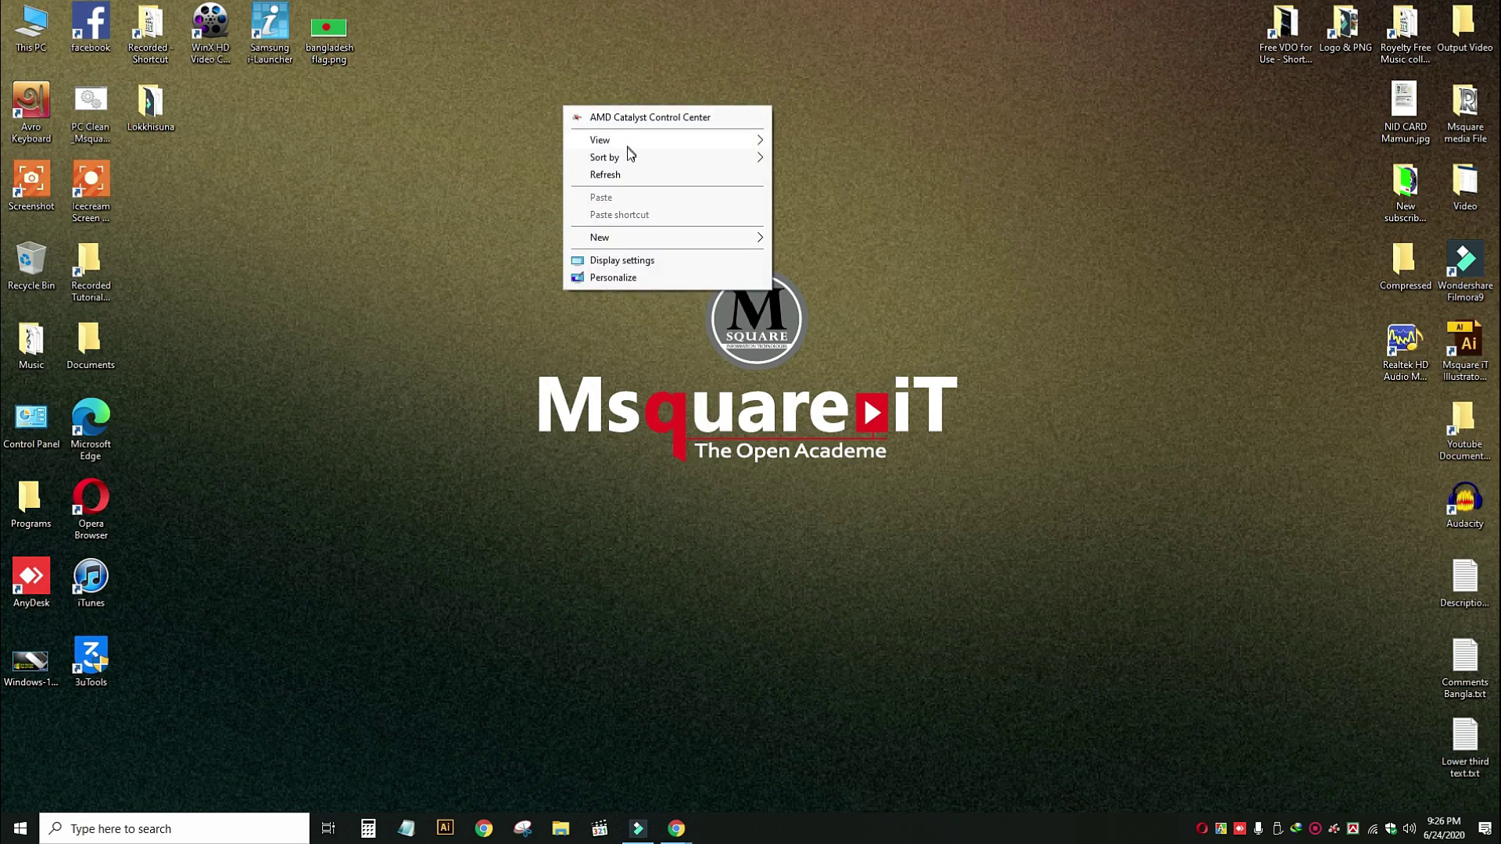
{"action": "left_click", "coordinate": [614, 177]}
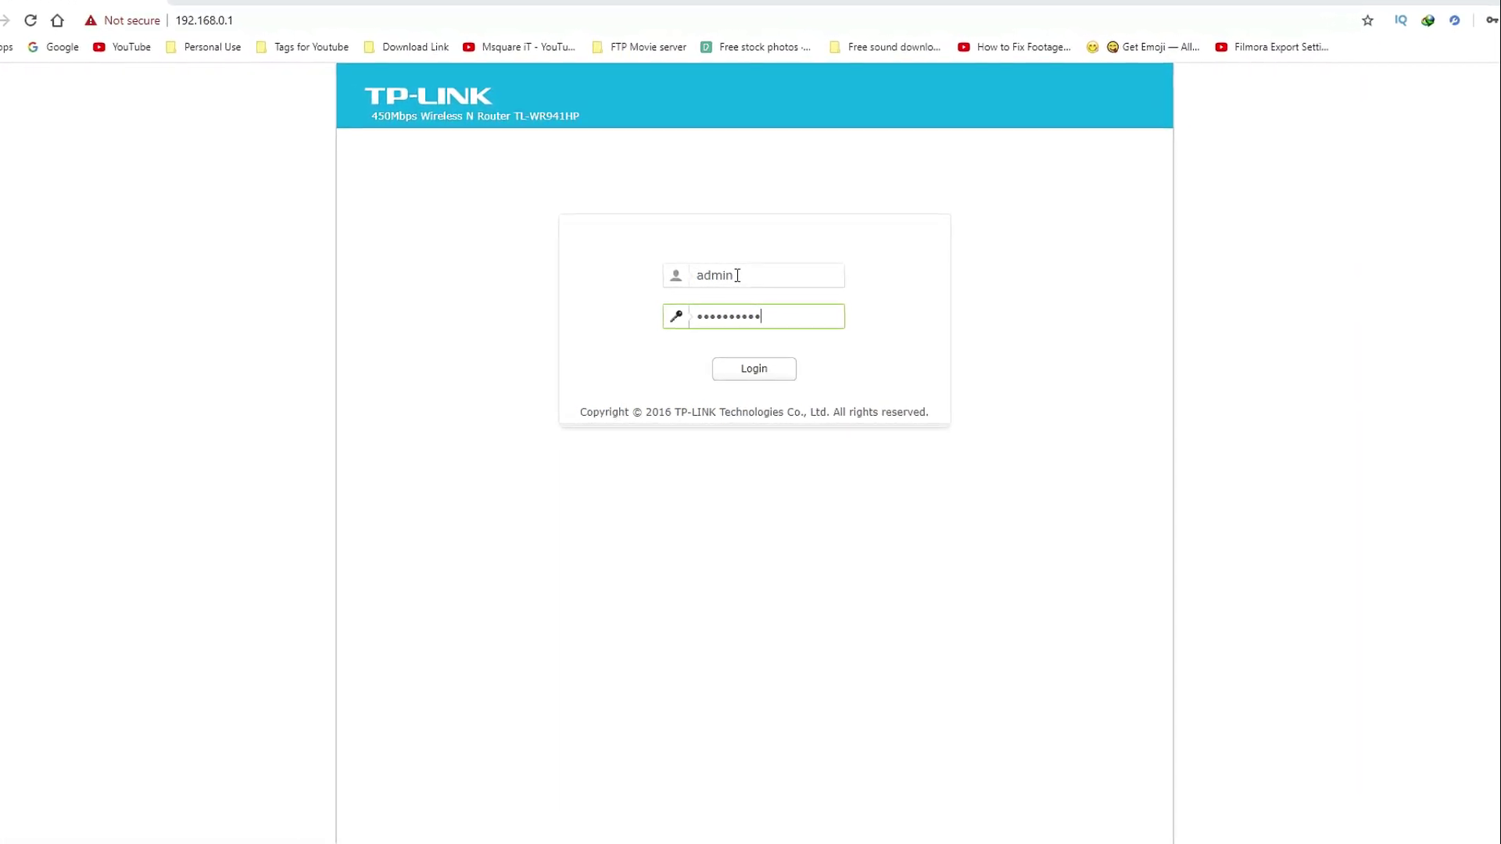
Submit the router login with the entered administrator credentials.
{"action": "key", "text": "Return"}
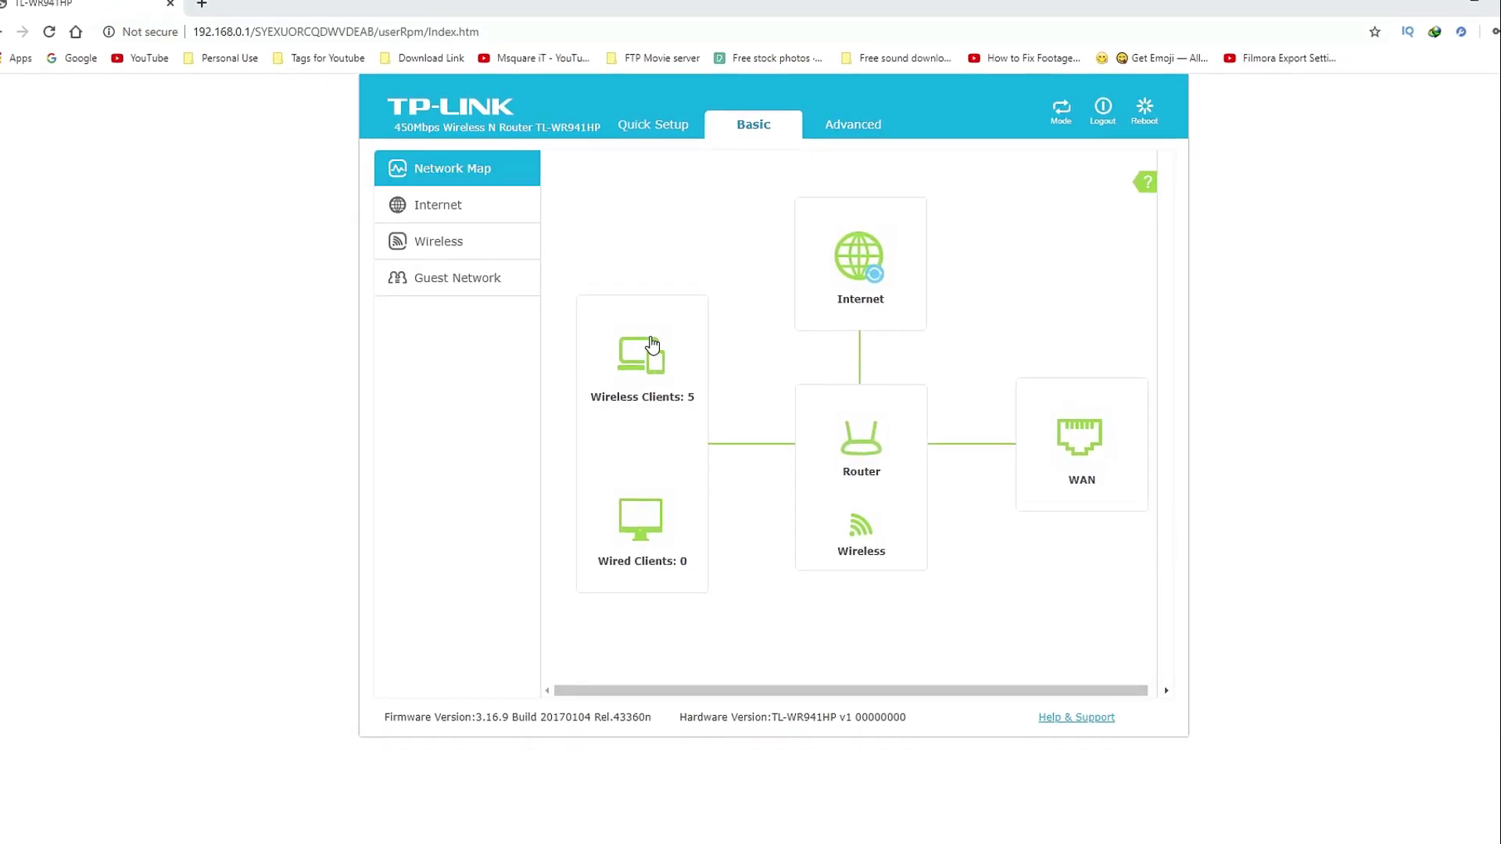